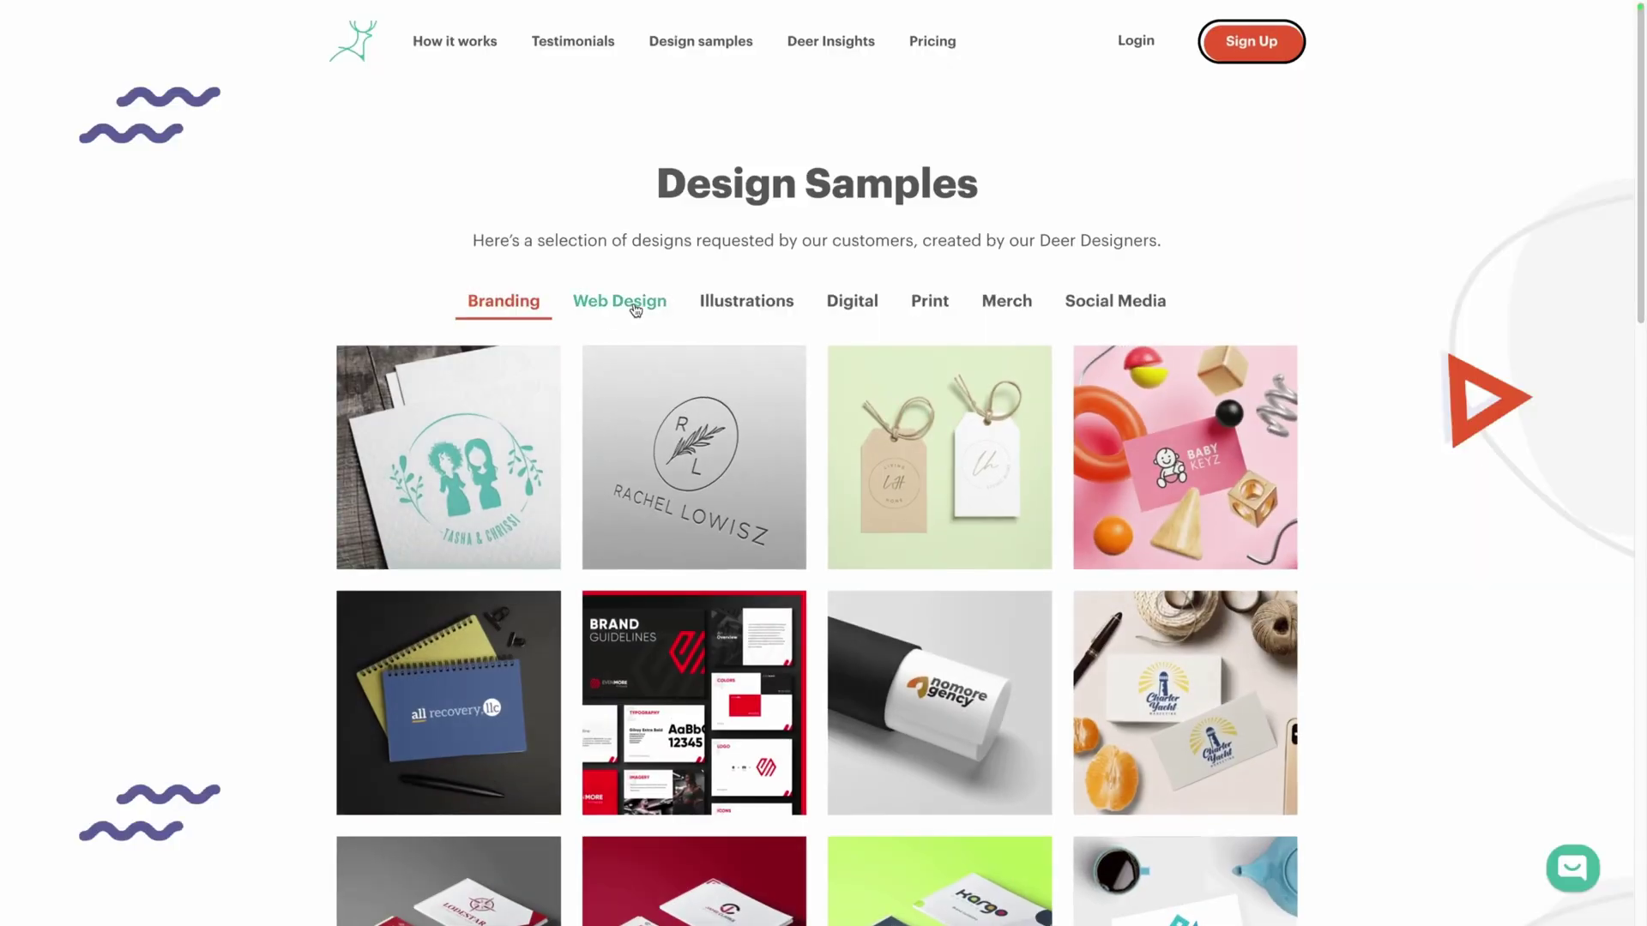
Browse the Web Design, Illustrations, Digital, Print, Merch and Social Media samples, then advance the gallery twice.
{"action": "left_click", "coordinate": [619, 301]}
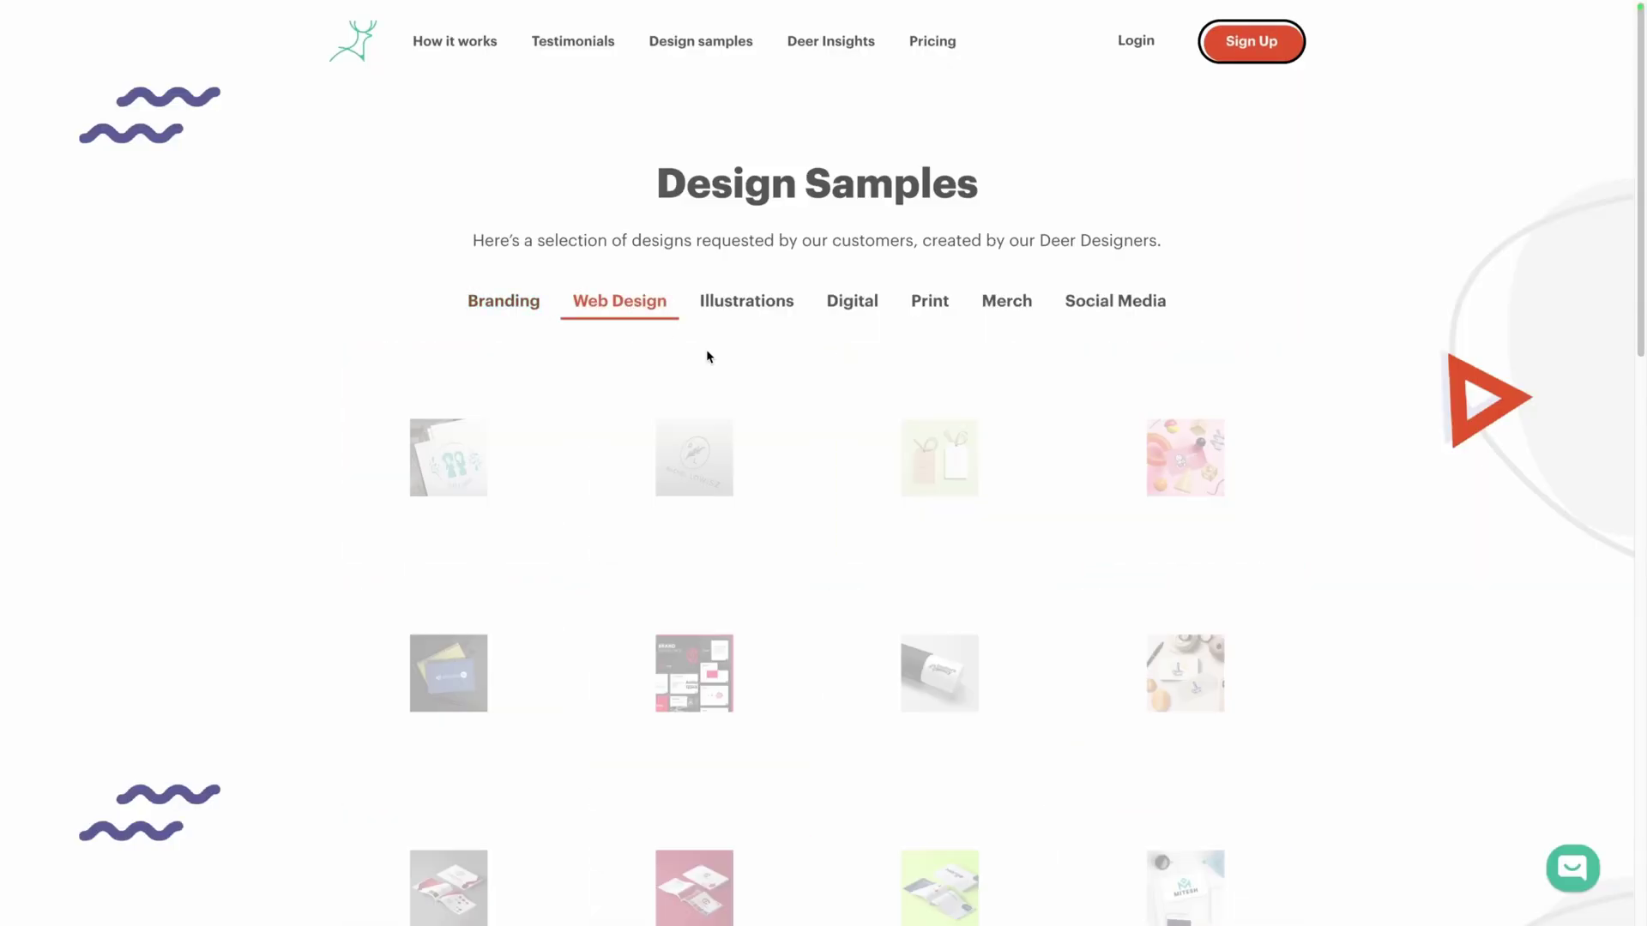
{"action": "left_click", "coordinate": [763, 310]}
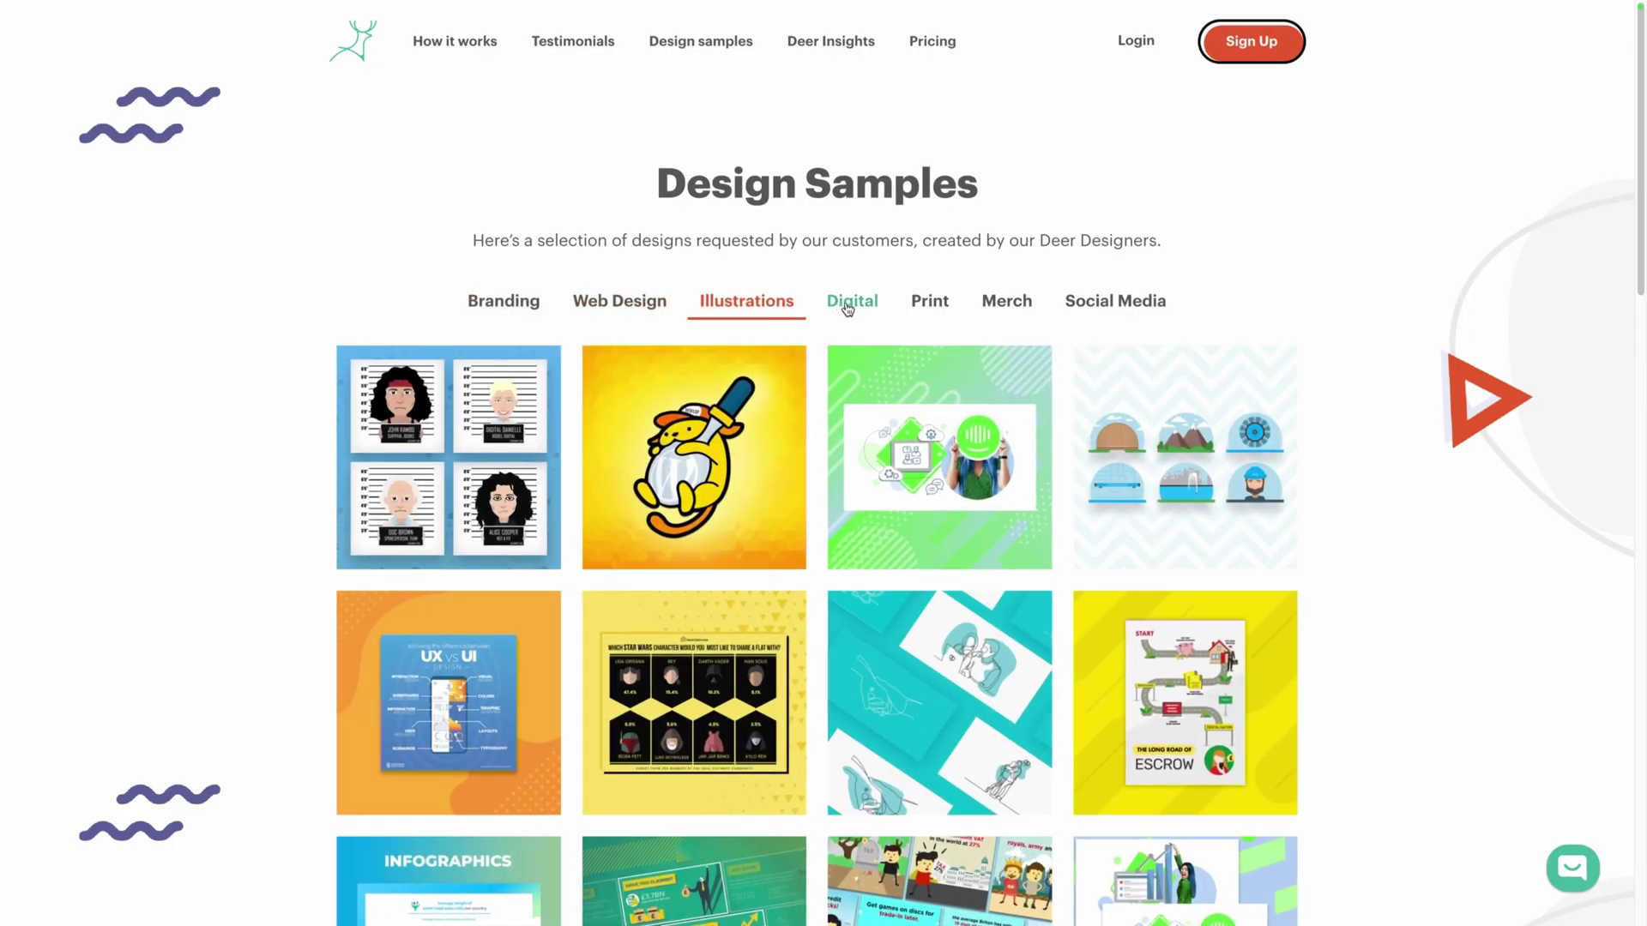
{"action": "left_click", "coordinate": [847, 307]}
{"action": "left_click", "coordinate": [927, 307]}
{"action": "left_click", "coordinate": [1012, 307]}
{"action": "left_click", "coordinate": [1119, 307]}
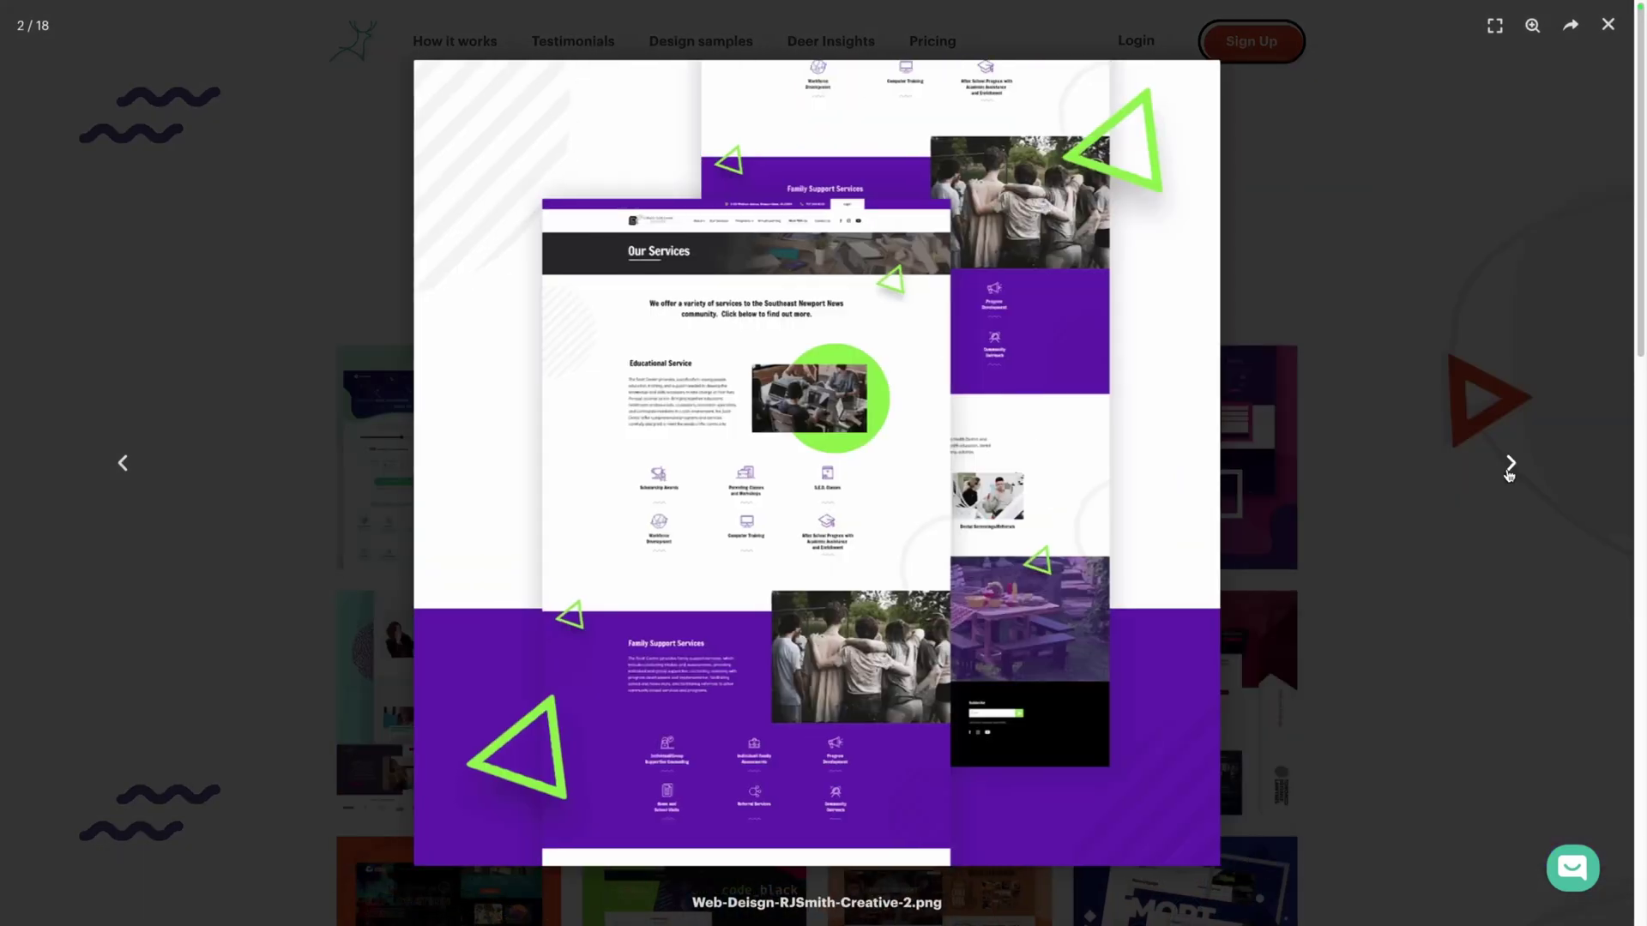
{"action": "left_click", "coordinate": [1508, 468]}
{"action": "left_click", "coordinate": [1508, 472]}
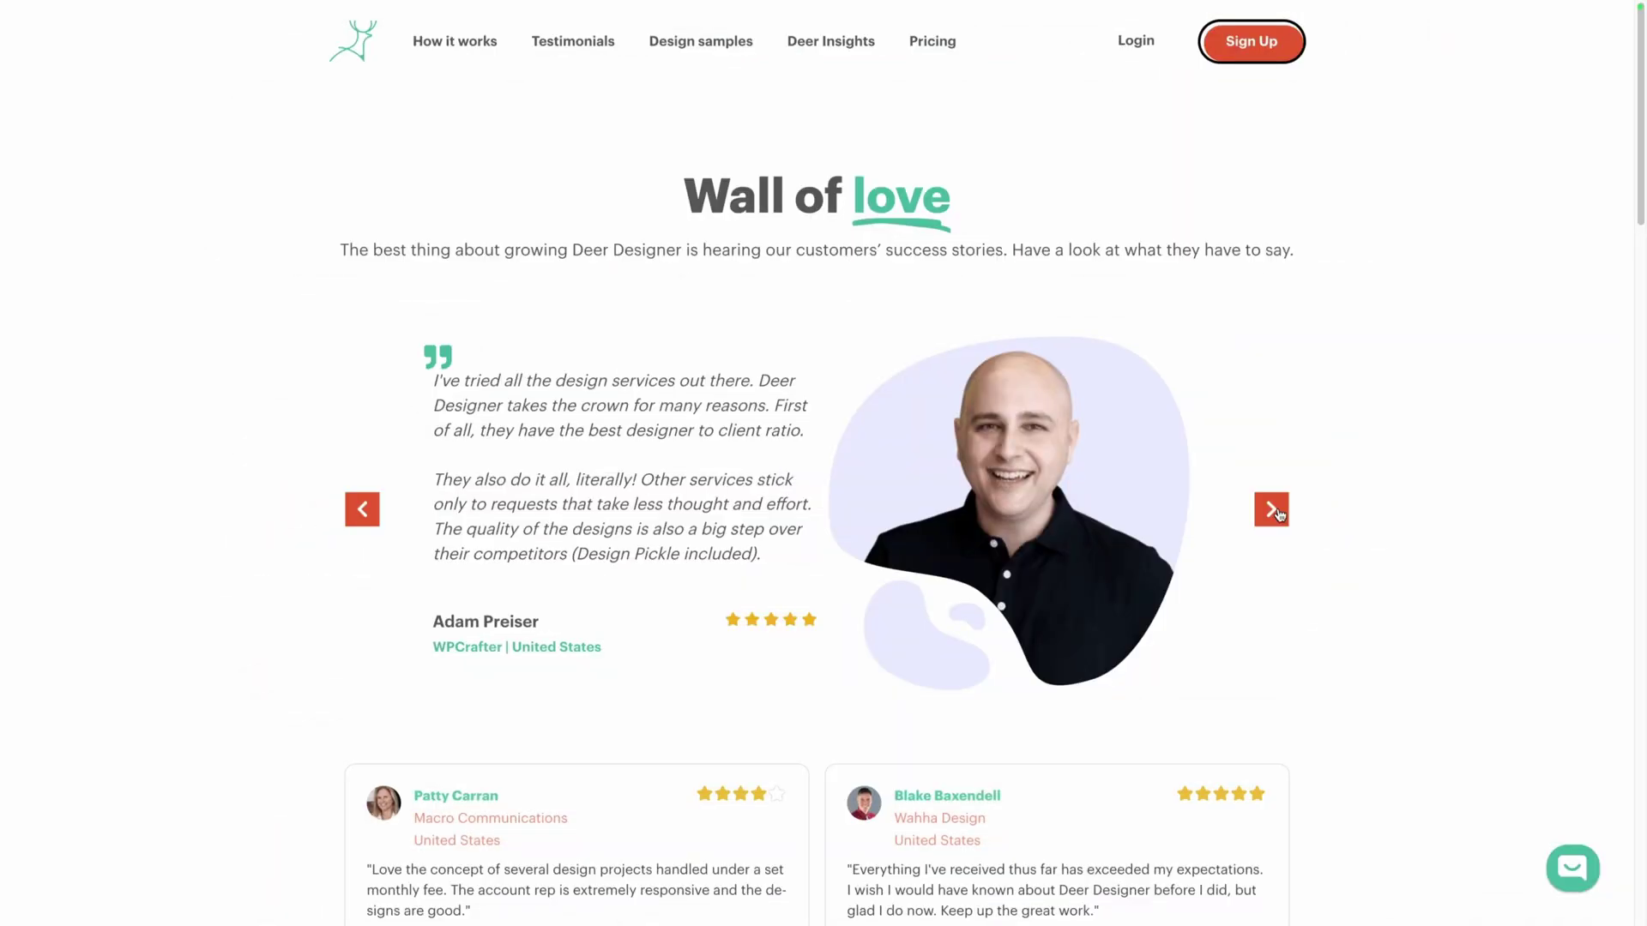
Advance the Wall of love testimonial carousel three times.
{"action": "left_click", "coordinate": [1271, 510]}
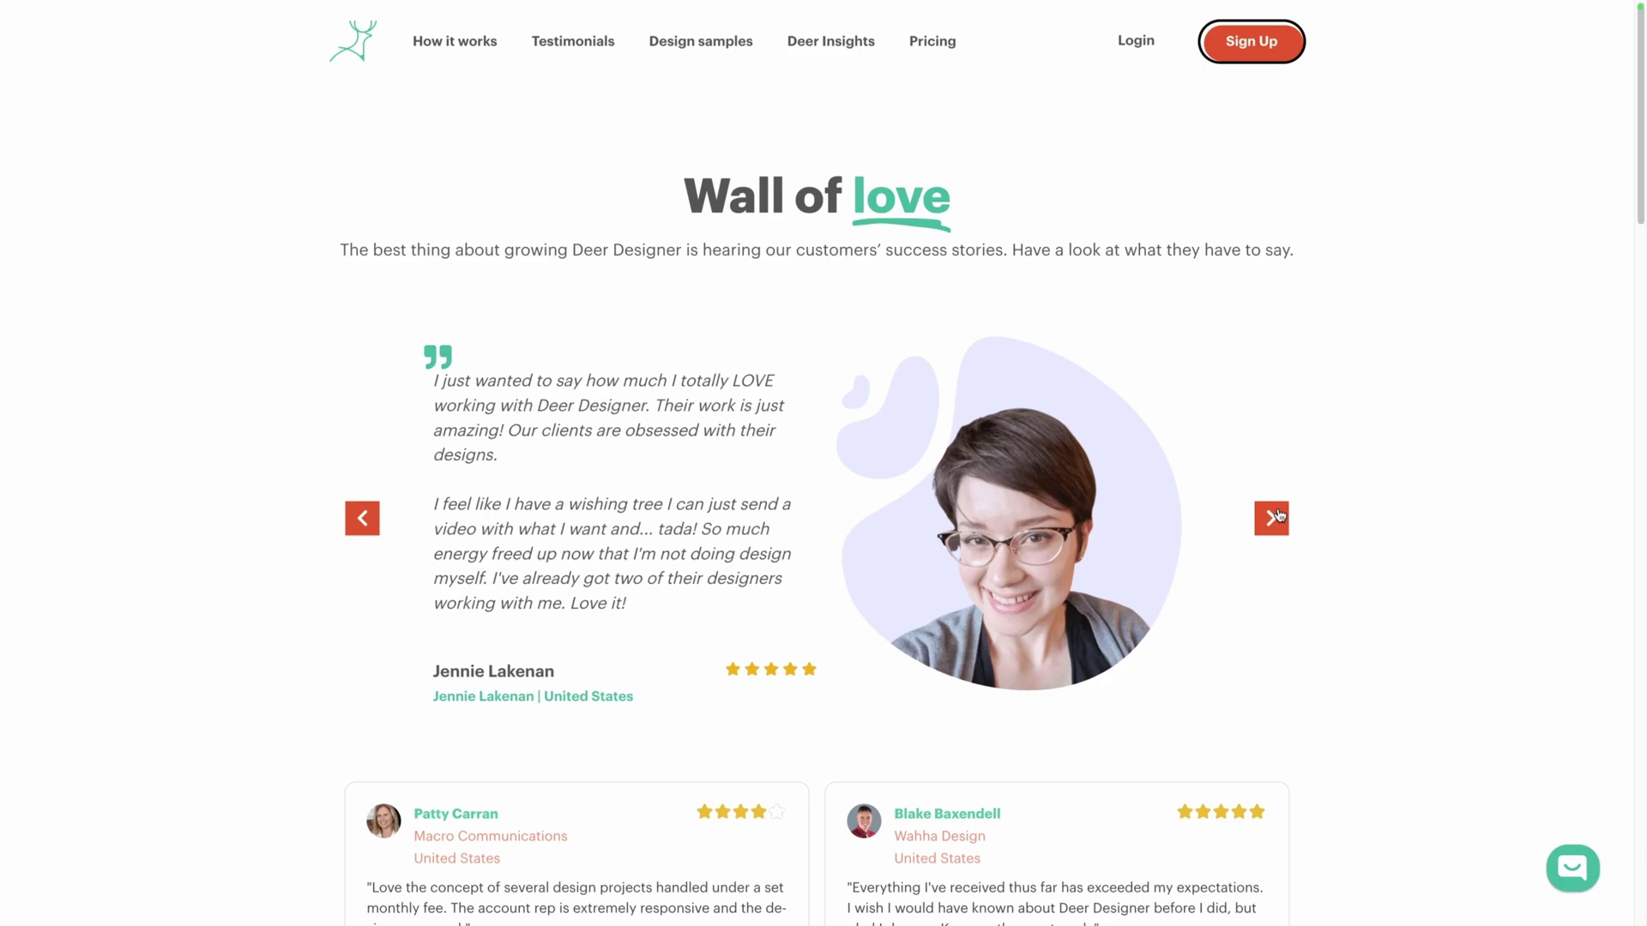
{"action": "left_click", "coordinate": [1276, 515]}
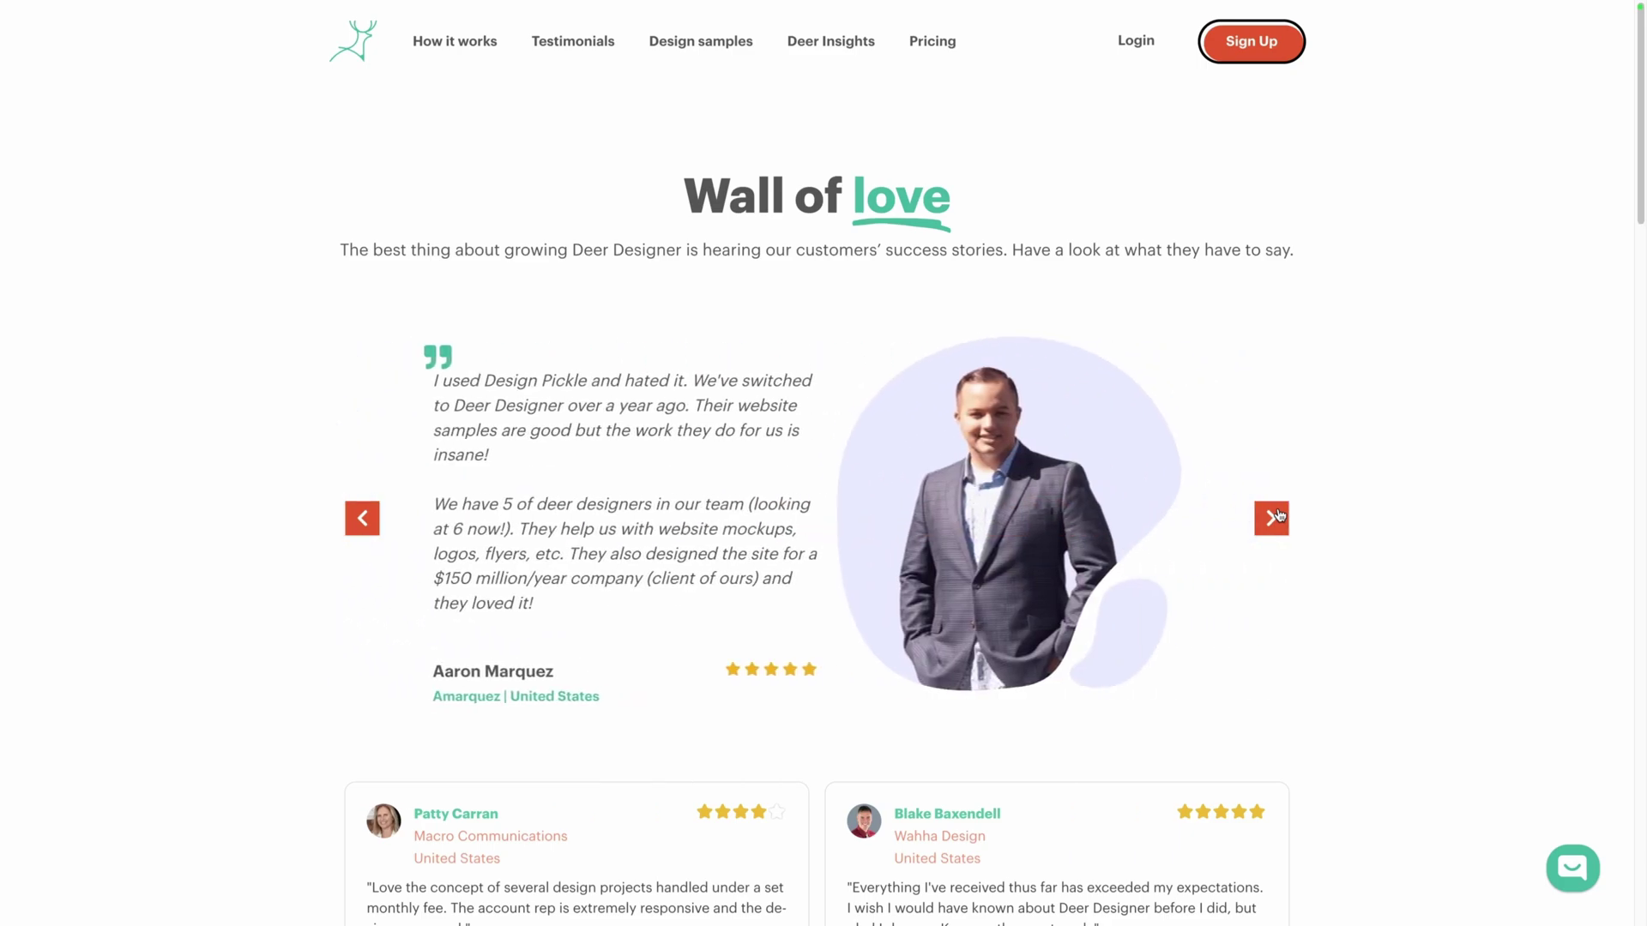
{"action": "left_click", "coordinate": [1276, 516]}
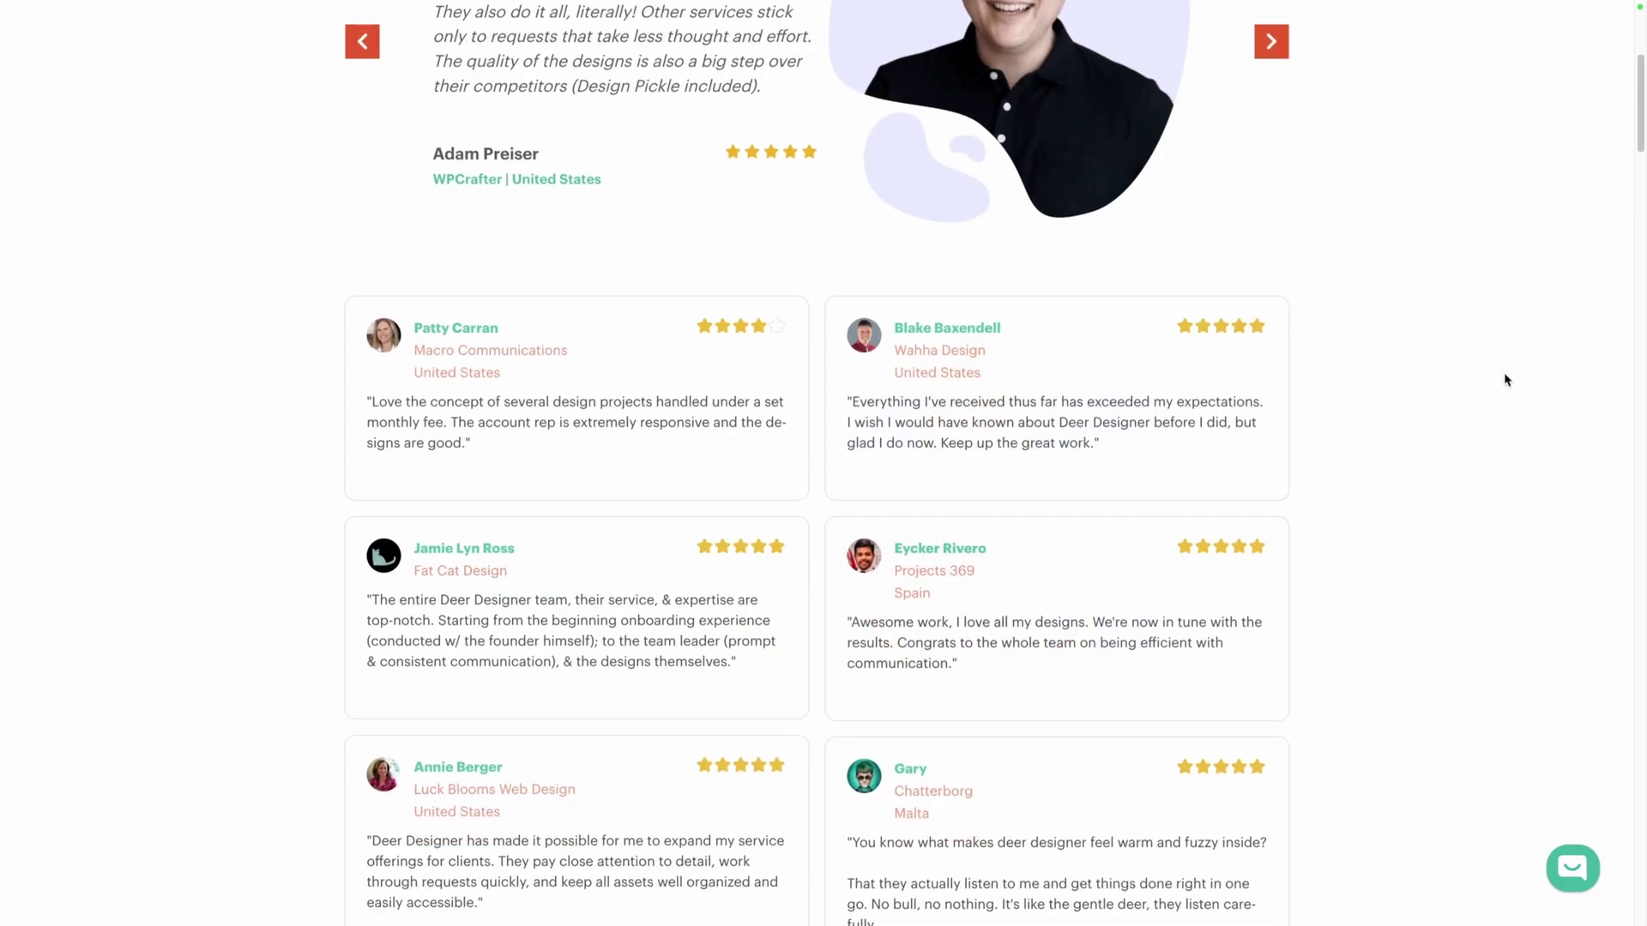
Scroll down through the customer review cards.
{"action": "scroll", "coordinate": [1506, 378], "scroll_direction": "down", "scroll_amount": 6}
{"action": "scroll", "coordinate": [1506, 377], "scroll_direction": "down", "scroll_amount": 2}
{"action": "scroll", "coordinate": [1506, 377], "scroll_direction": "down", "scroll_amount": 4}
{"action": "scroll", "coordinate": [1506, 377], "scroll_direction": "down", "scroll_amount": 2}
{"action": "scroll", "coordinate": [1508, 377], "scroll_direction": "down", "scroll_amount": 3}
{"action": "scroll", "coordinate": [1507, 377], "scroll_direction": "down", "scroll_amount": 1}
{"action": "scroll", "coordinate": [1507, 378], "scroll_direction": "down", "scroll_amount": 4}
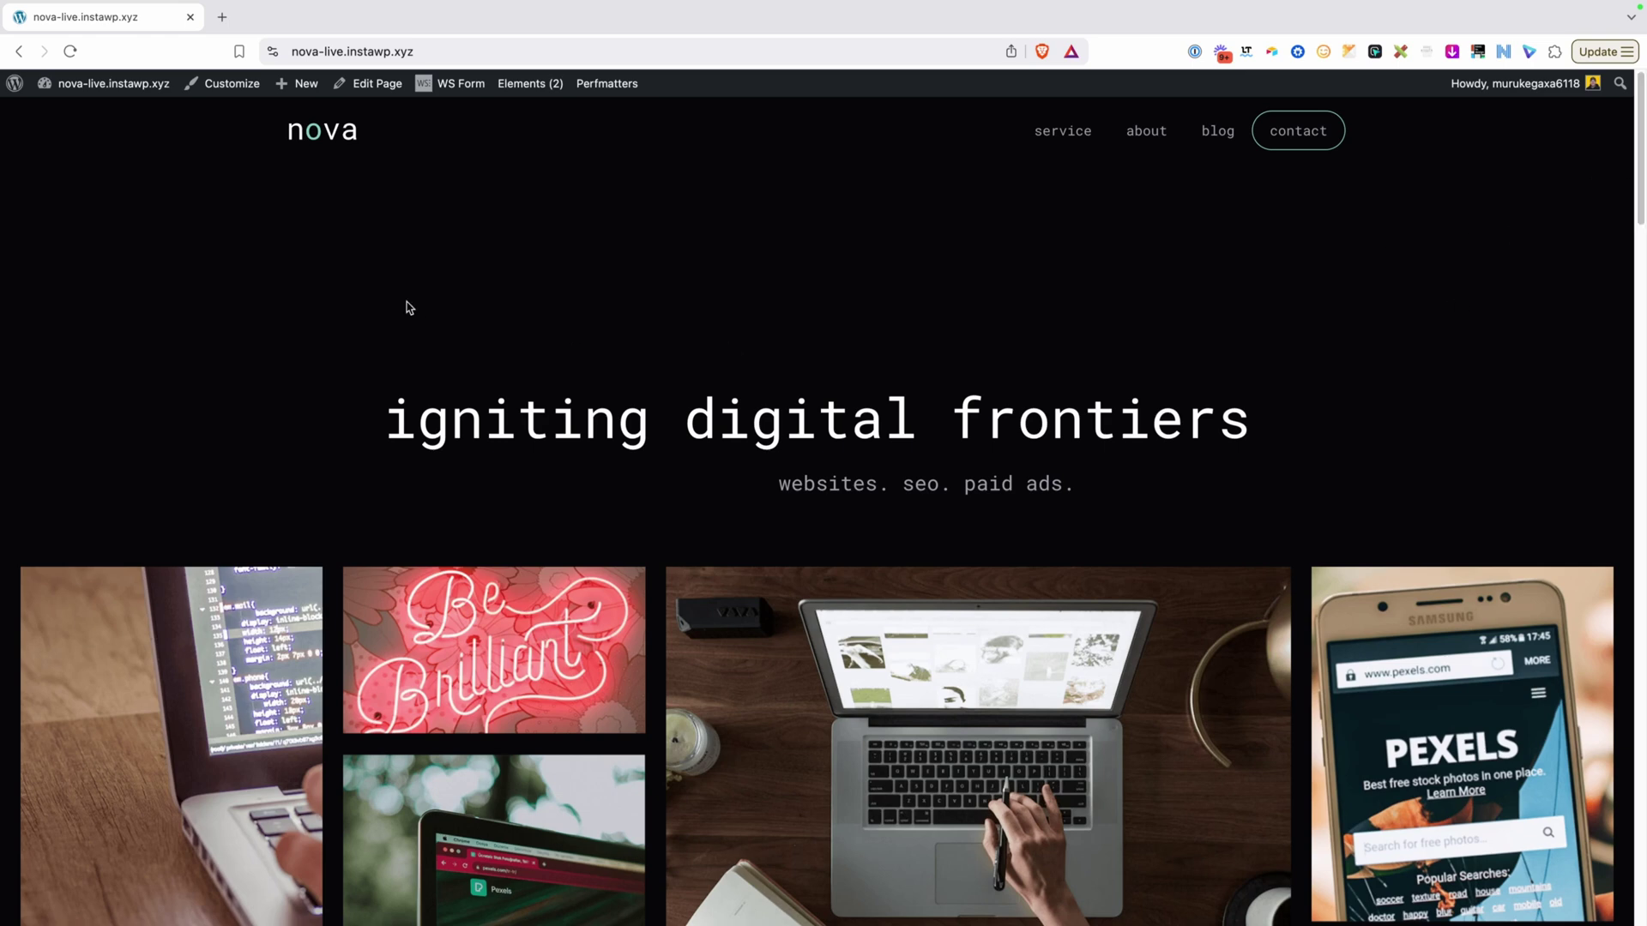
Launch the nova Customizer and open Layout > Primary Navigation, showing Float Right.
{"action": "left_click", "coordinate": [225, 83]}
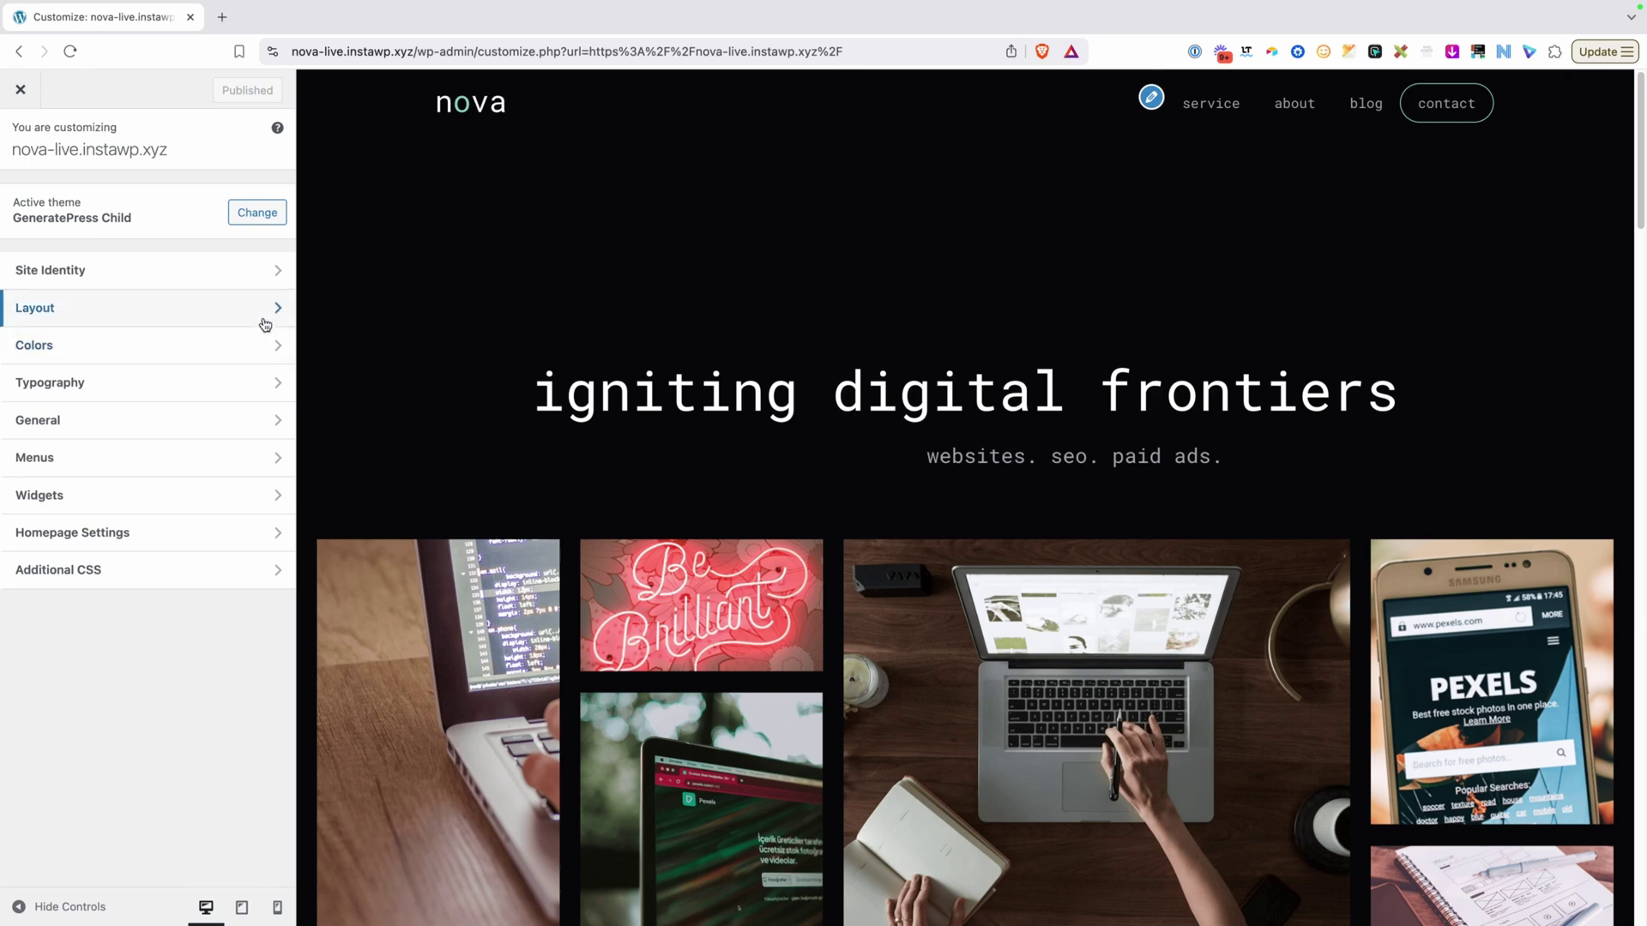
{"action": "left_click", "coordinate": [265, 325]}
{"action": "left_click", "coordinate": [230, 280]}
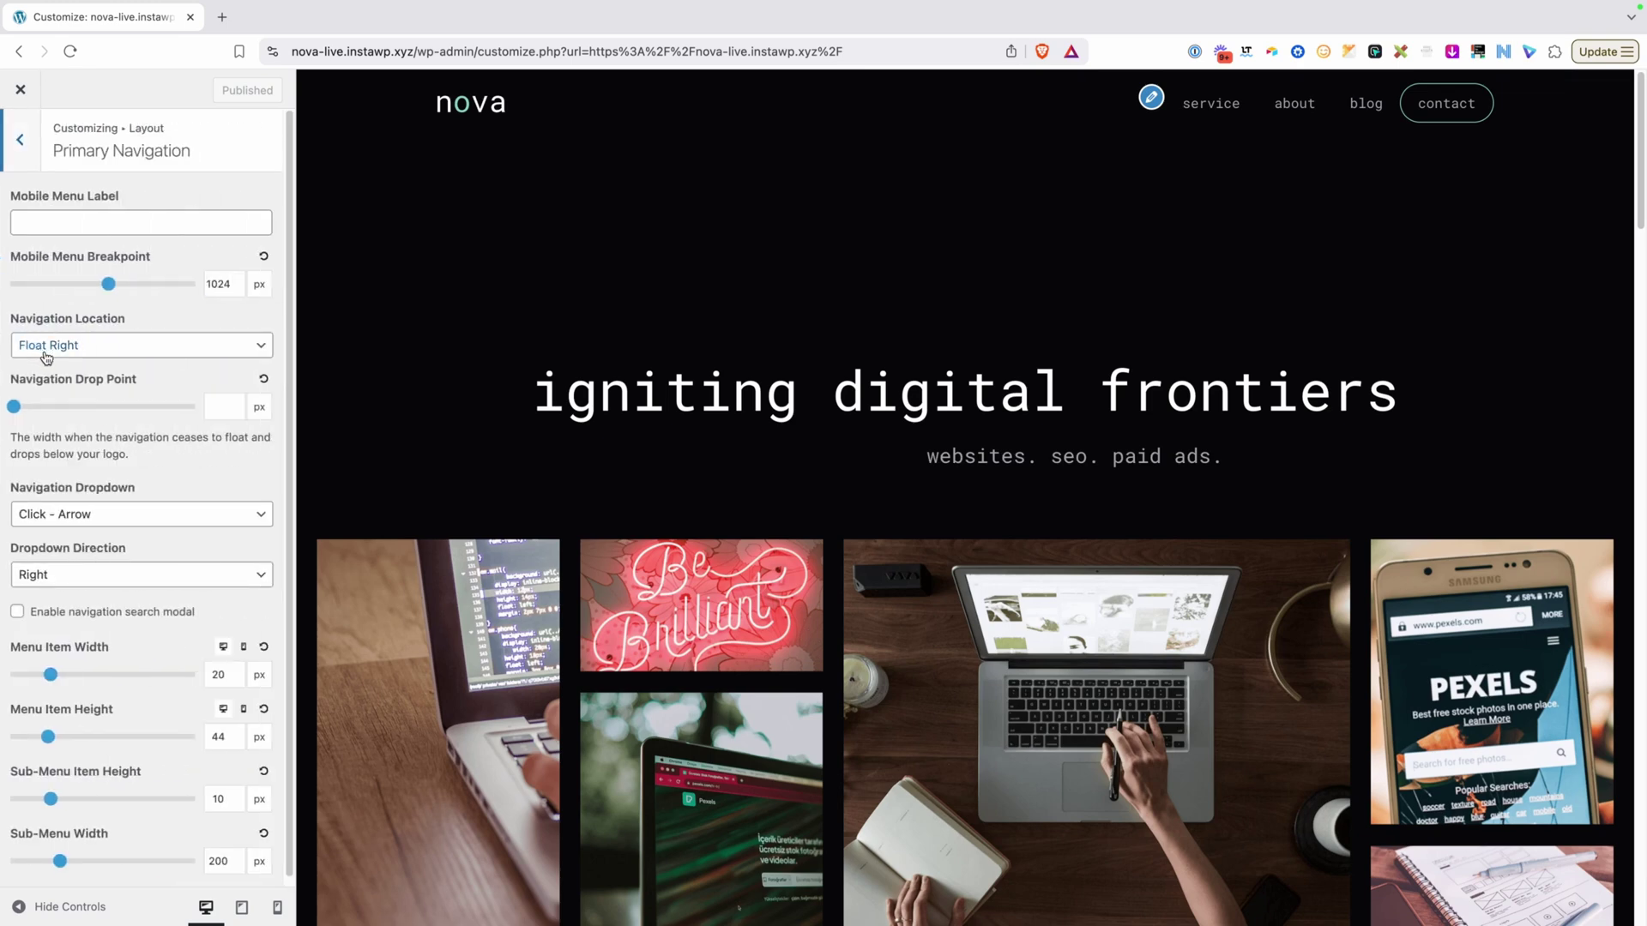
Set the Header padding top and bottom to 0 in Layout > Header.
{"action": "left_click", "coordinate": [20, 141]}
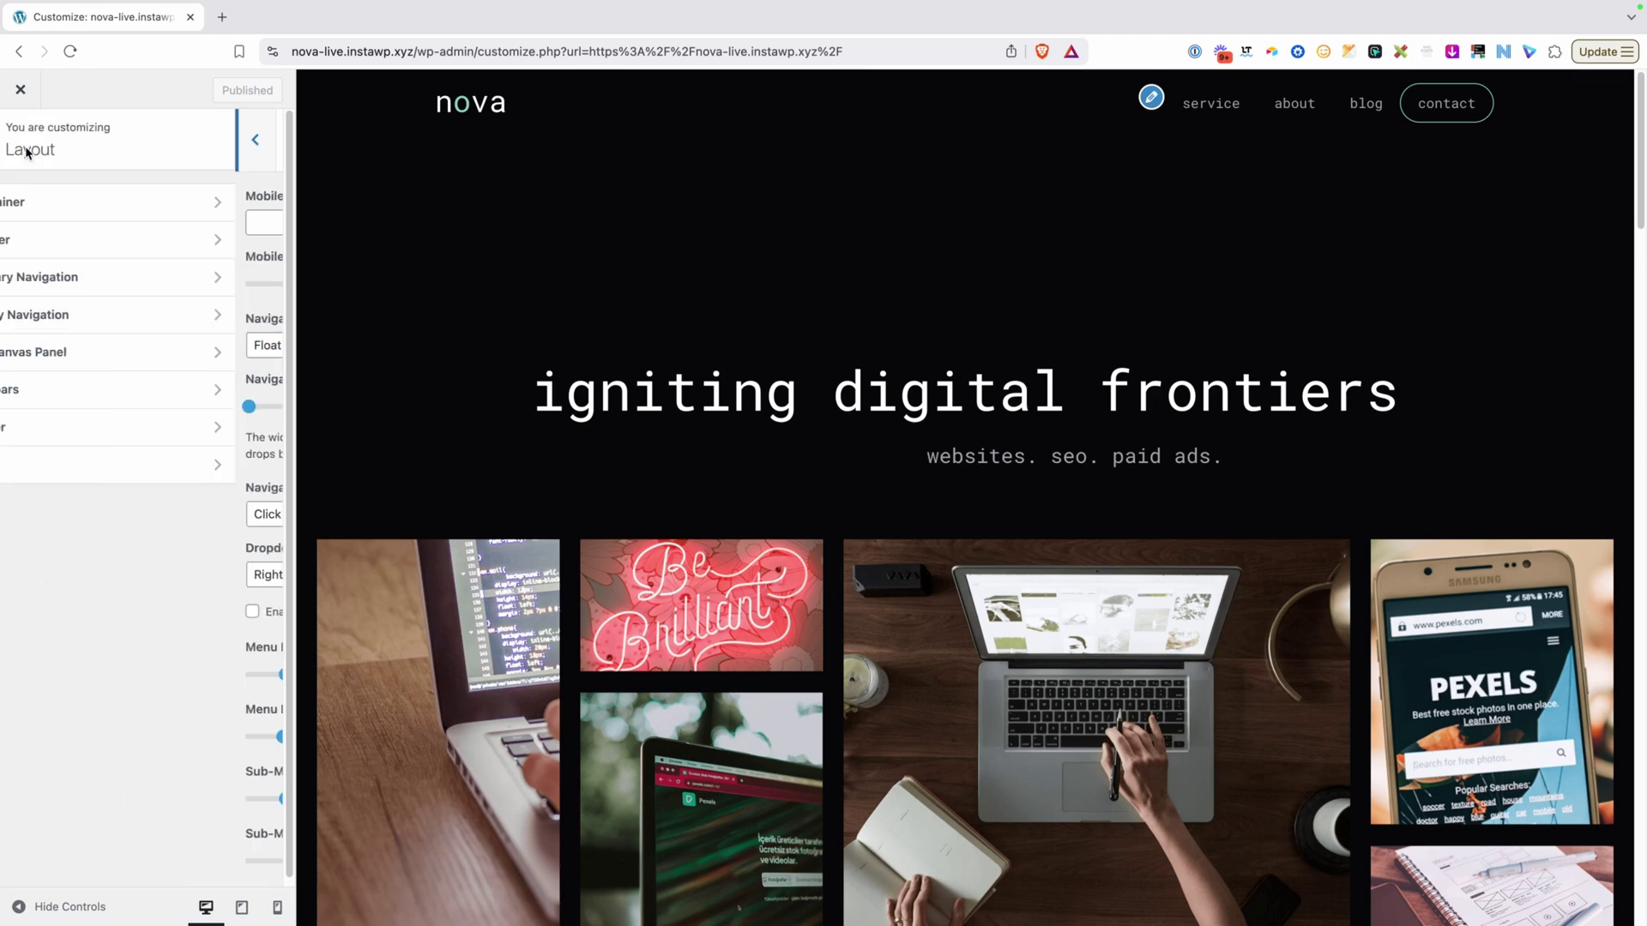
{"action": "left_click", "coordinate": [43, 247]}
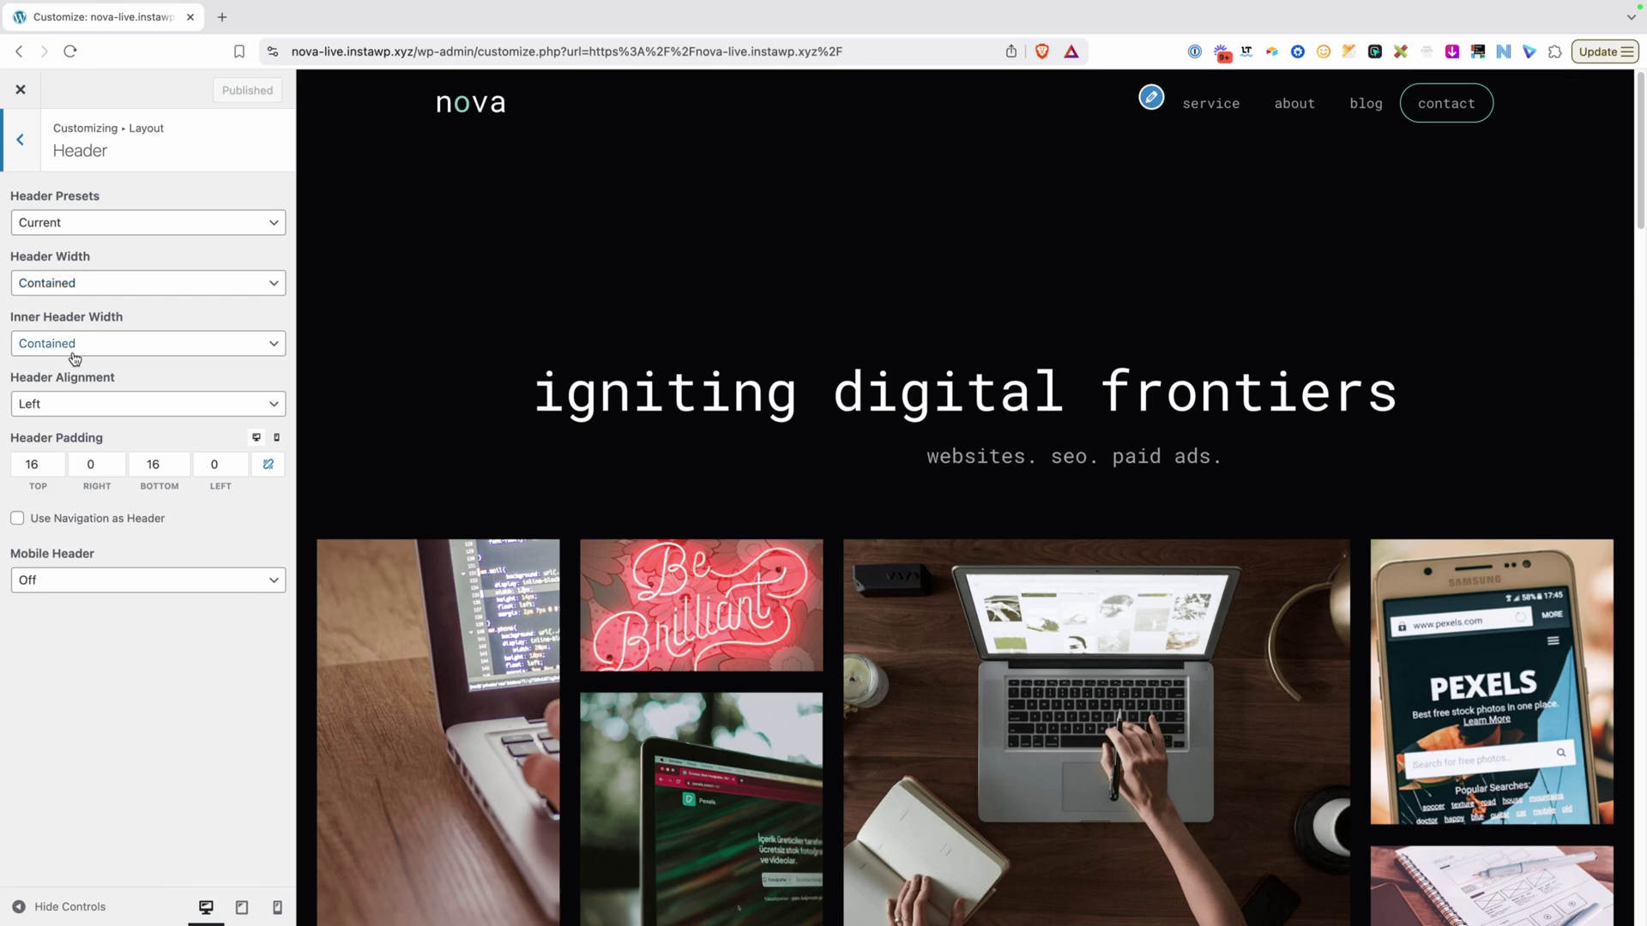
{"action": "left_click_drag", "start_coordinate": [38, 464], "coordinate": [115, 470]}
{"action": "type", "text": "0"}
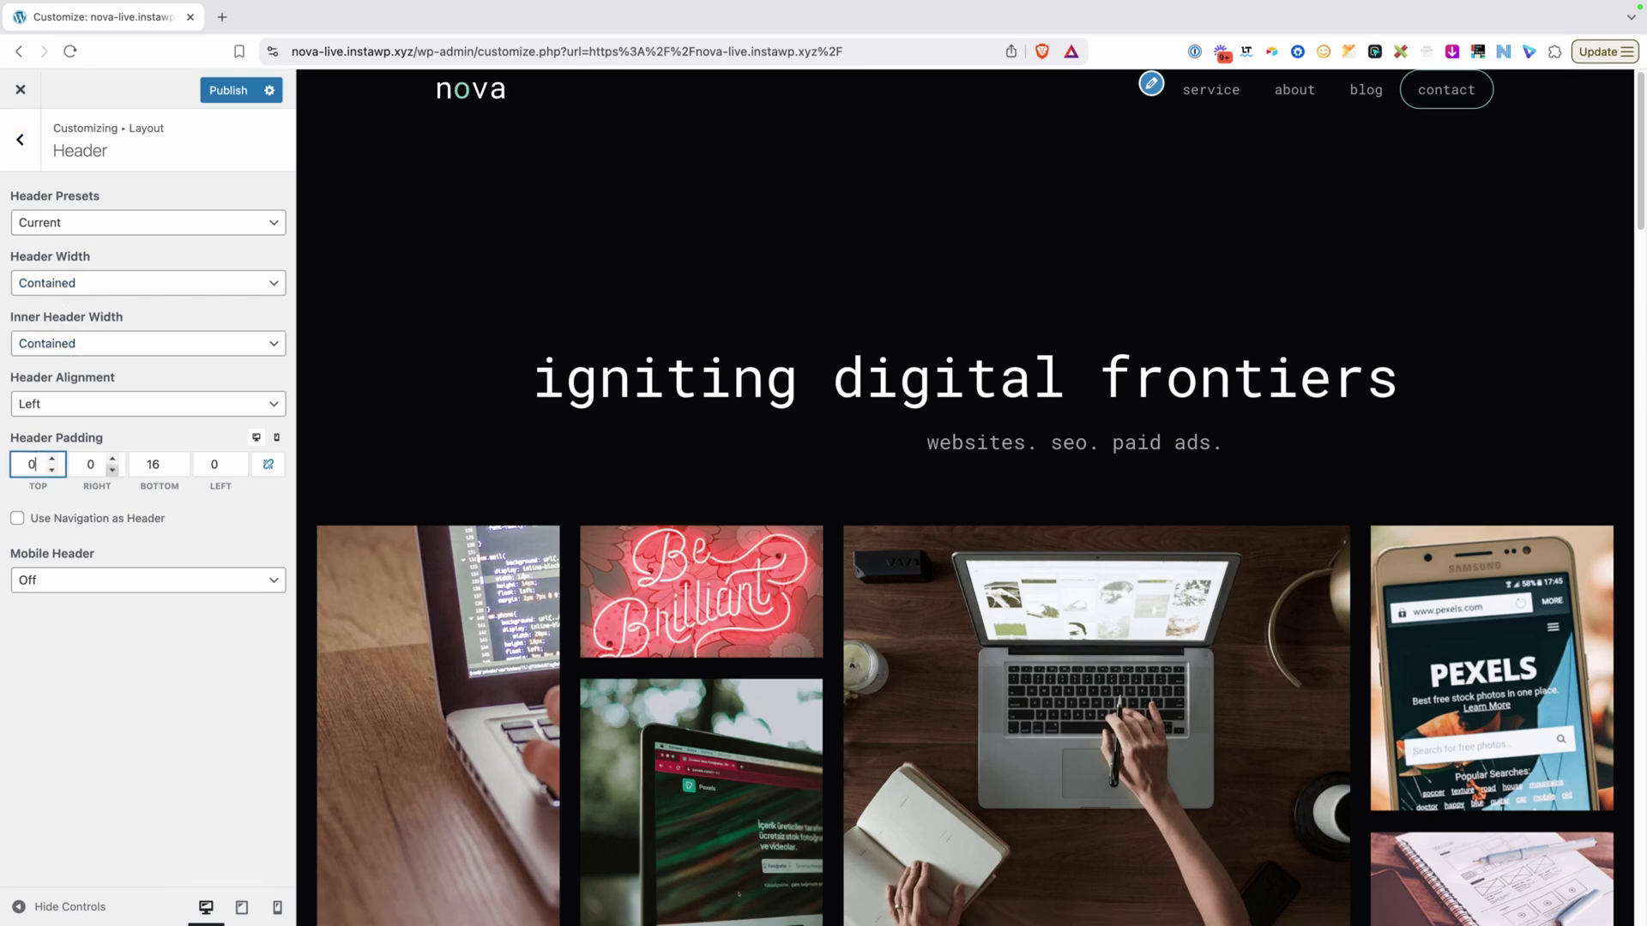
{"action": "key", "text": "Tab"}
{"action": "key", "text": "Tab"}
{"action": "type", "text": "0"}
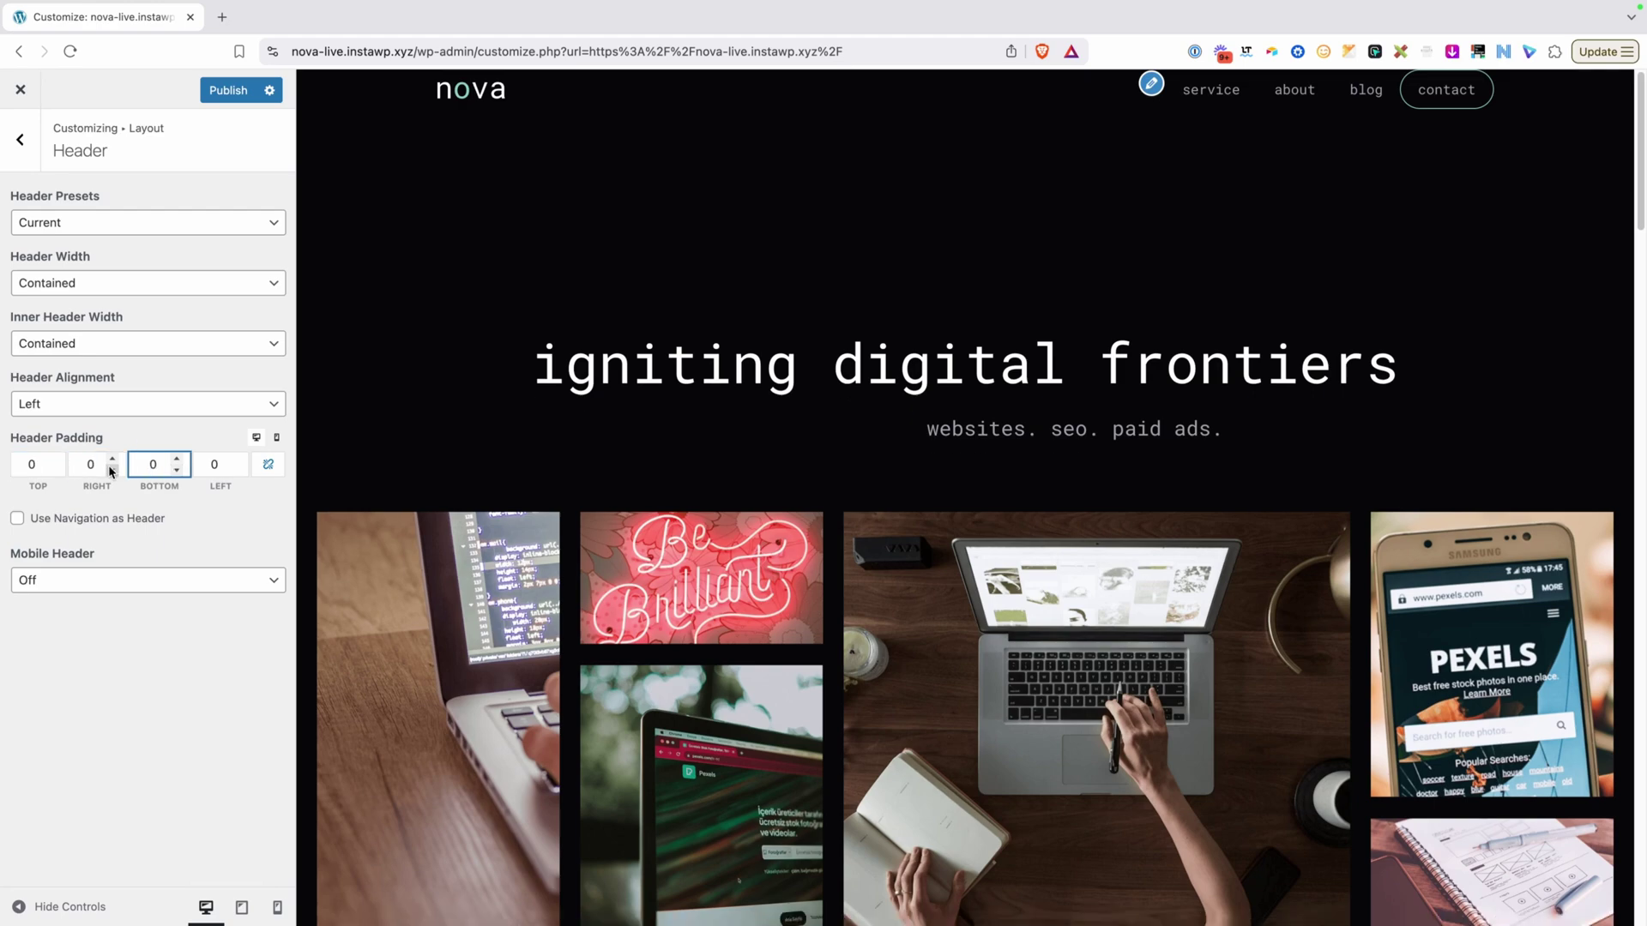
Check the header in mobile and desktop preview, then publish.
{"action": "left_click", "coordinate": [276, 439]}
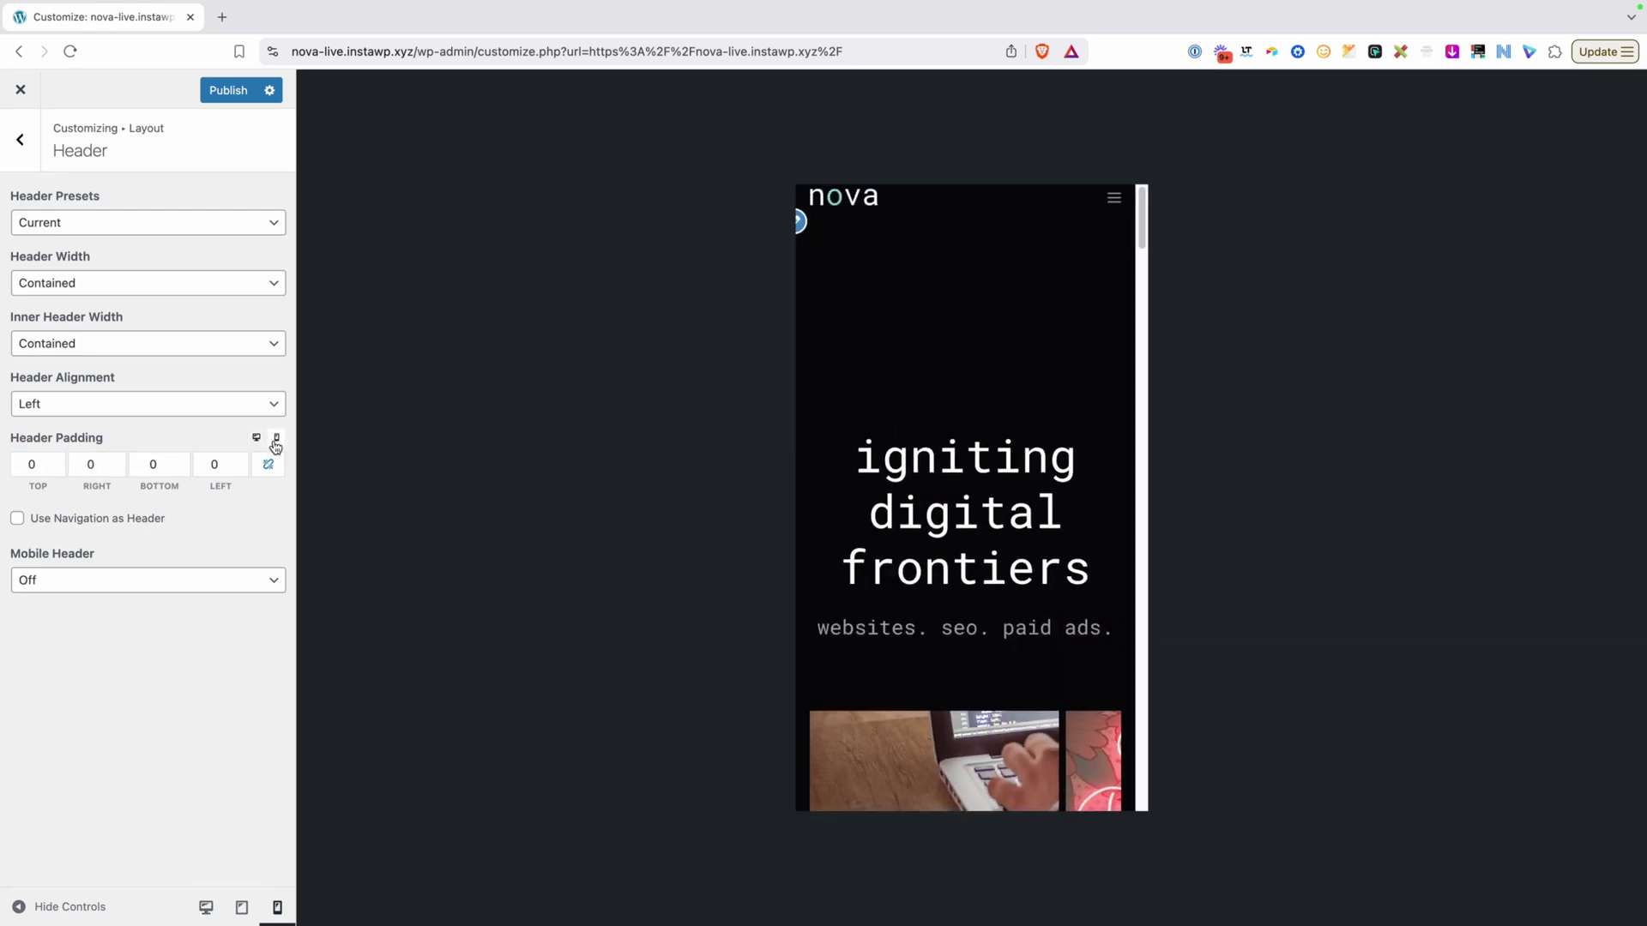
{"action": "left_click", "coordinate": [255, 440]}
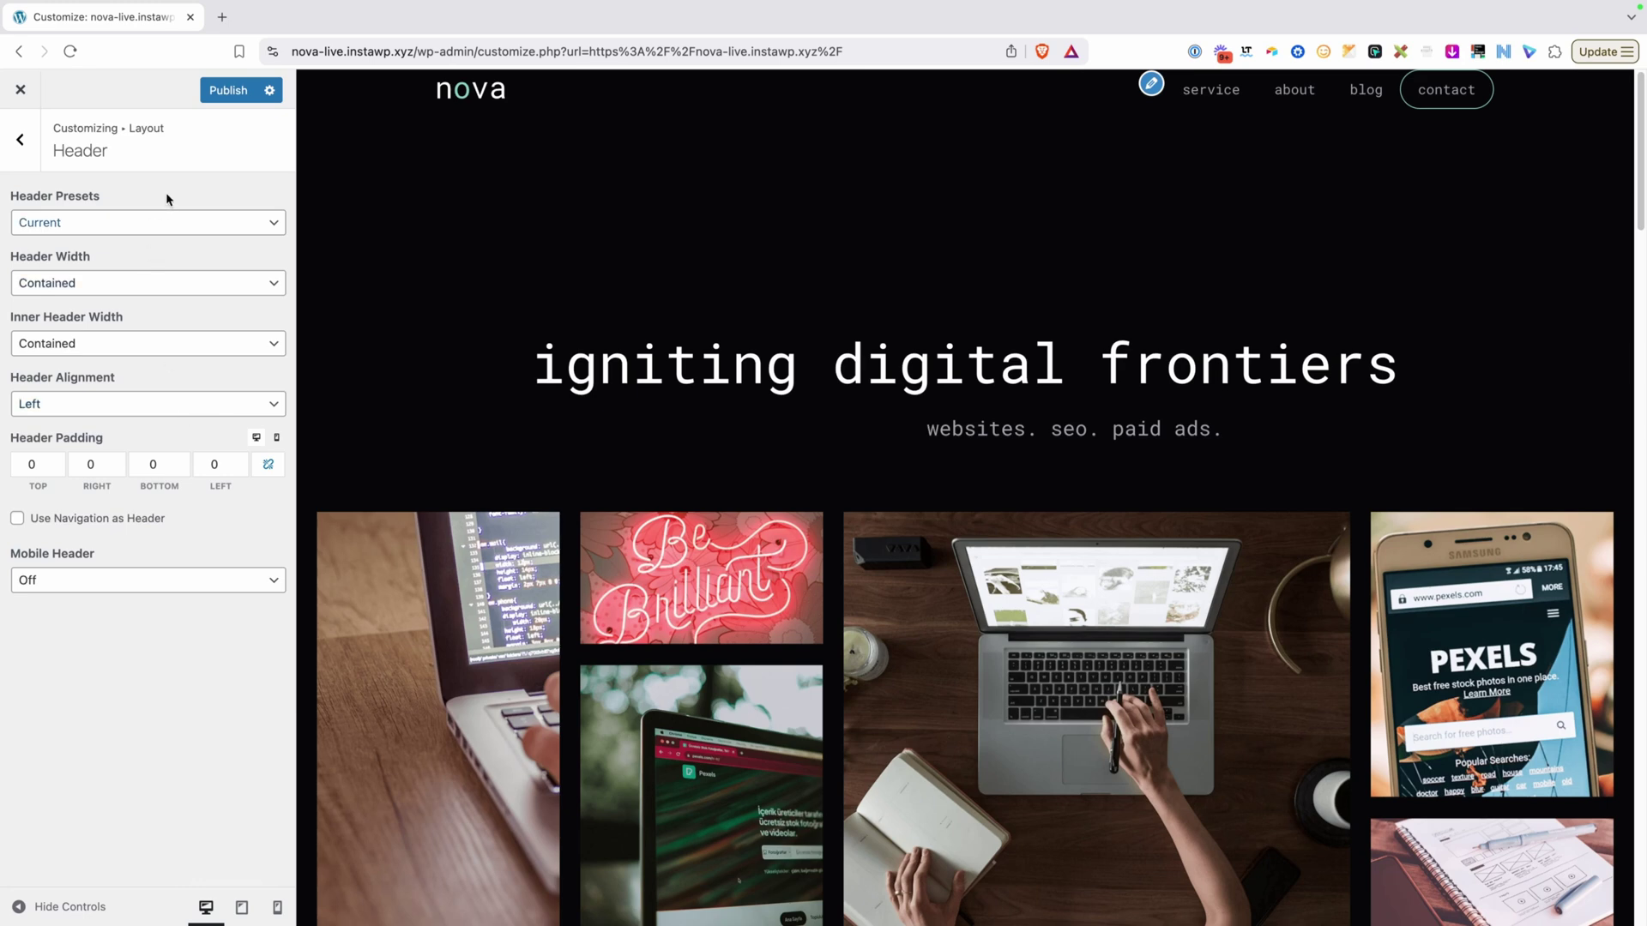
{"action": "left_click", "coordinate": [221, 91]}
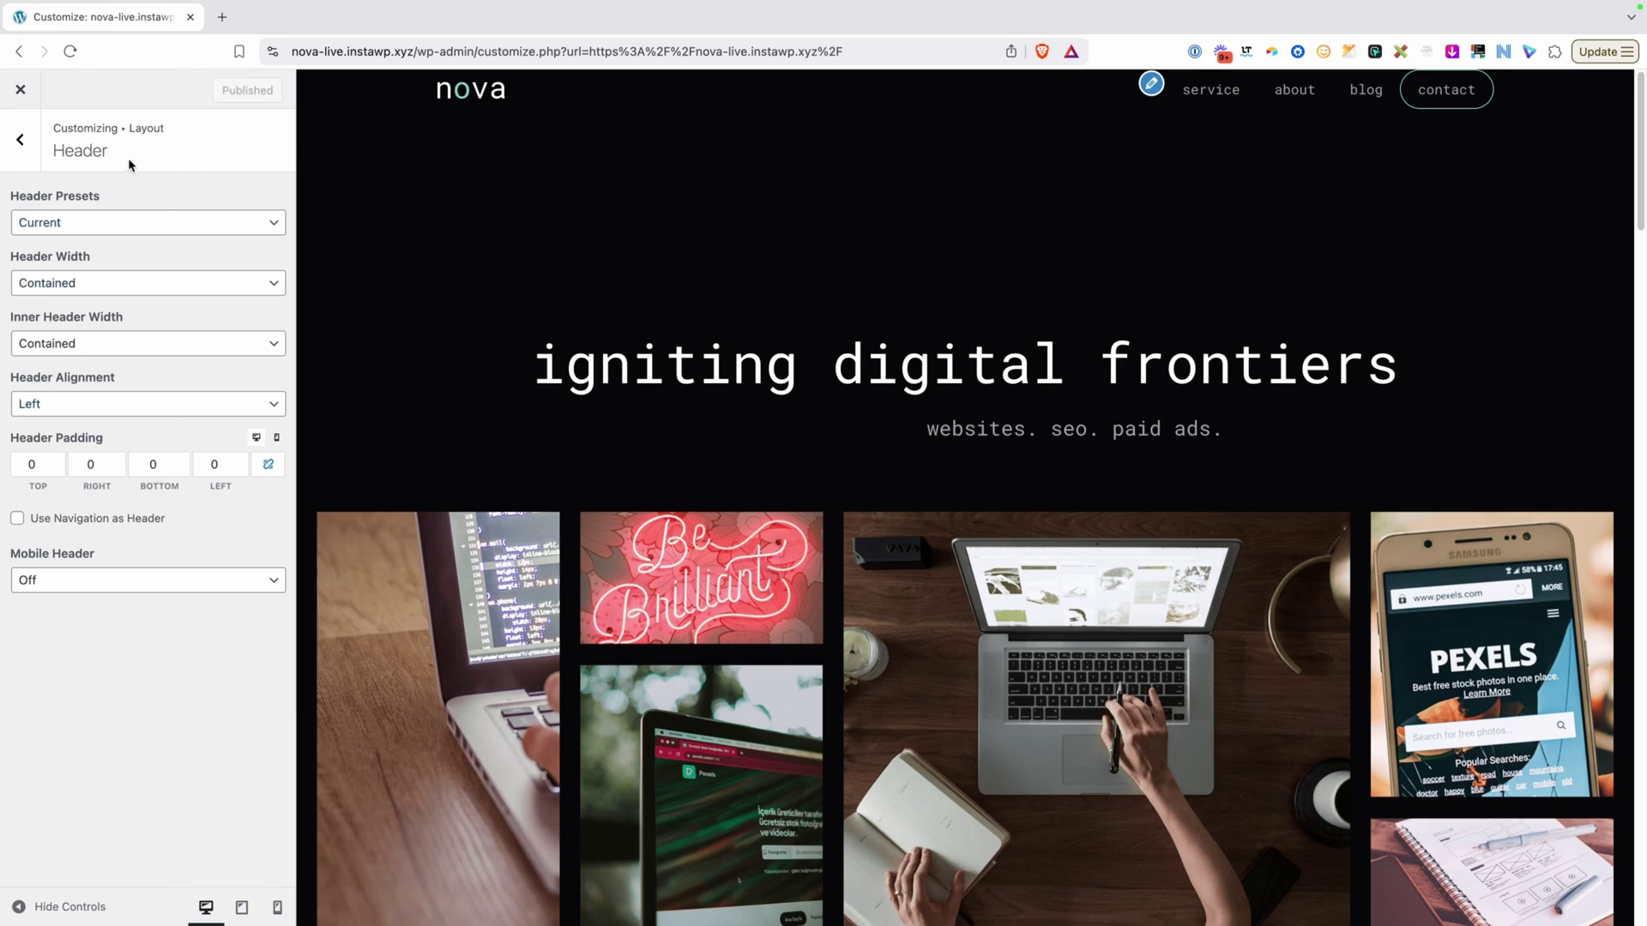
In Additional CSS, start a .site-header rule with position: sticky.
{"action": "left_click", "coordinate": [17, 150]}
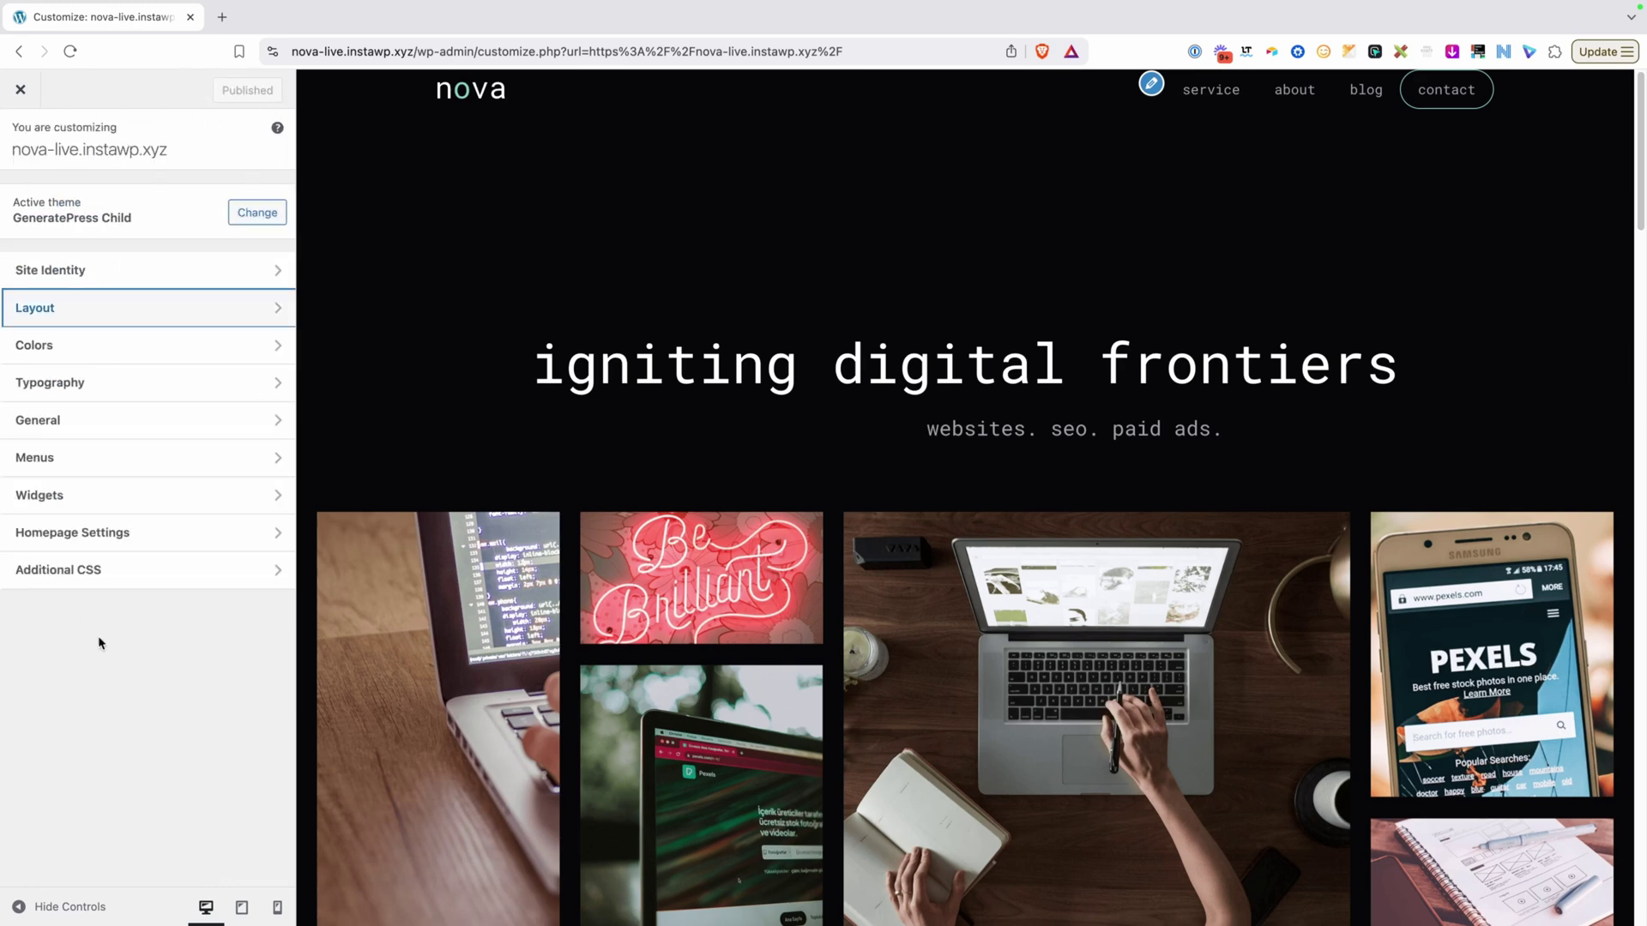
{"action": "left_click", "coordinate": [126, 573]}
{"action": "left_click", "coordinate": [118, 317]}
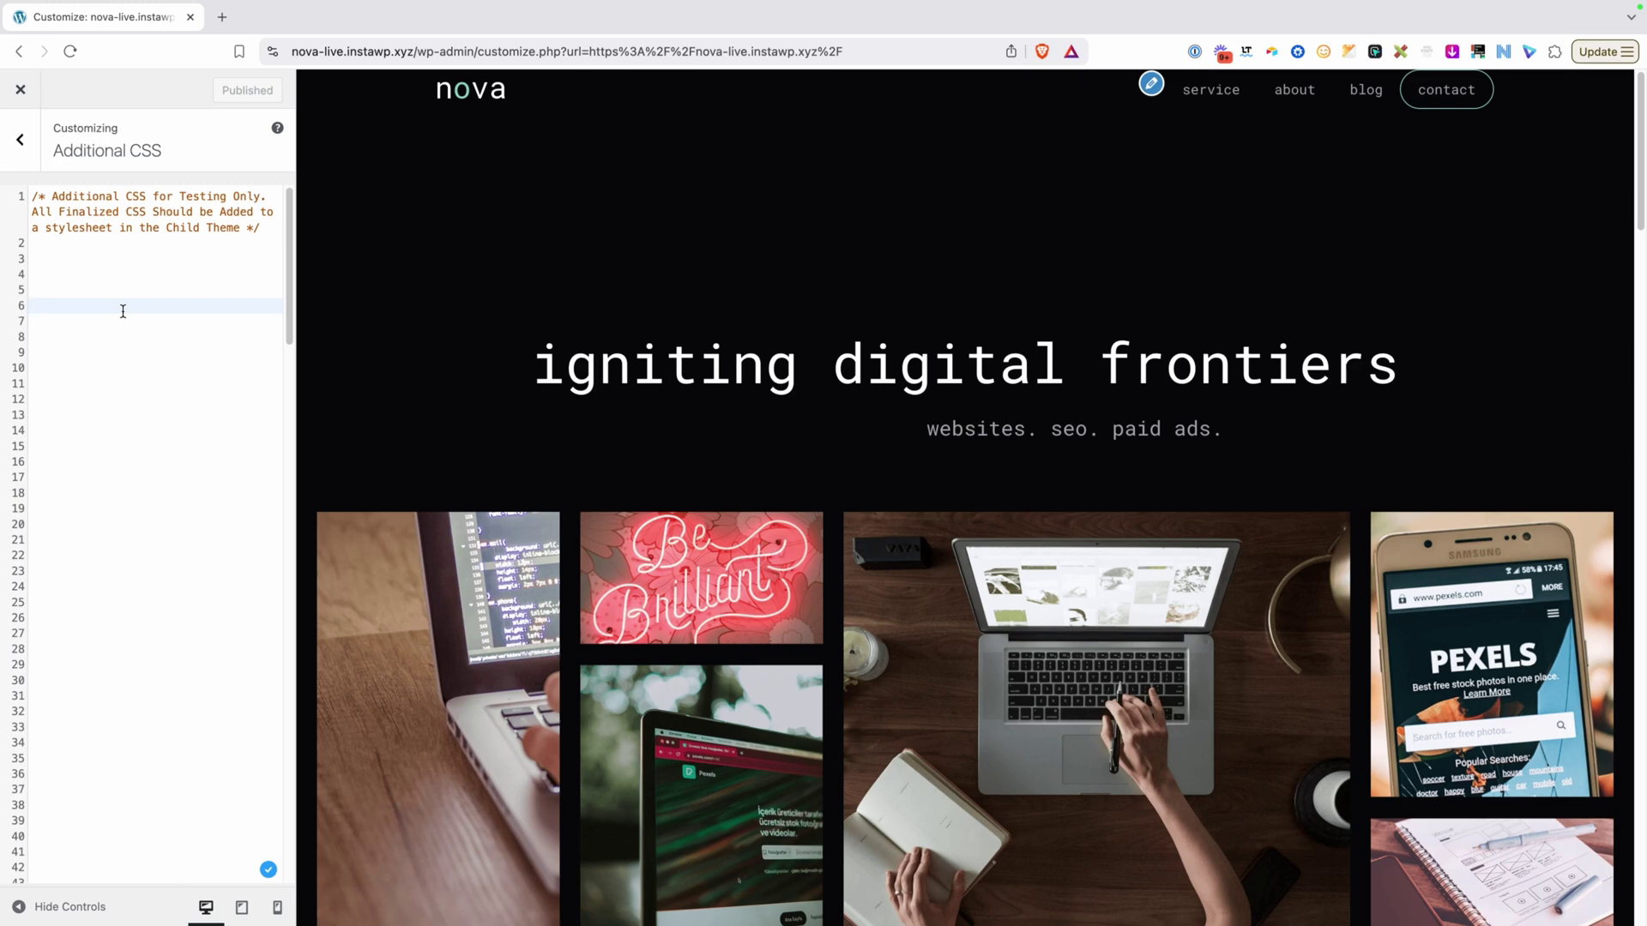
{"action": "type", "text": ".site-header{"}
{"action": "key", "text": "Return"}
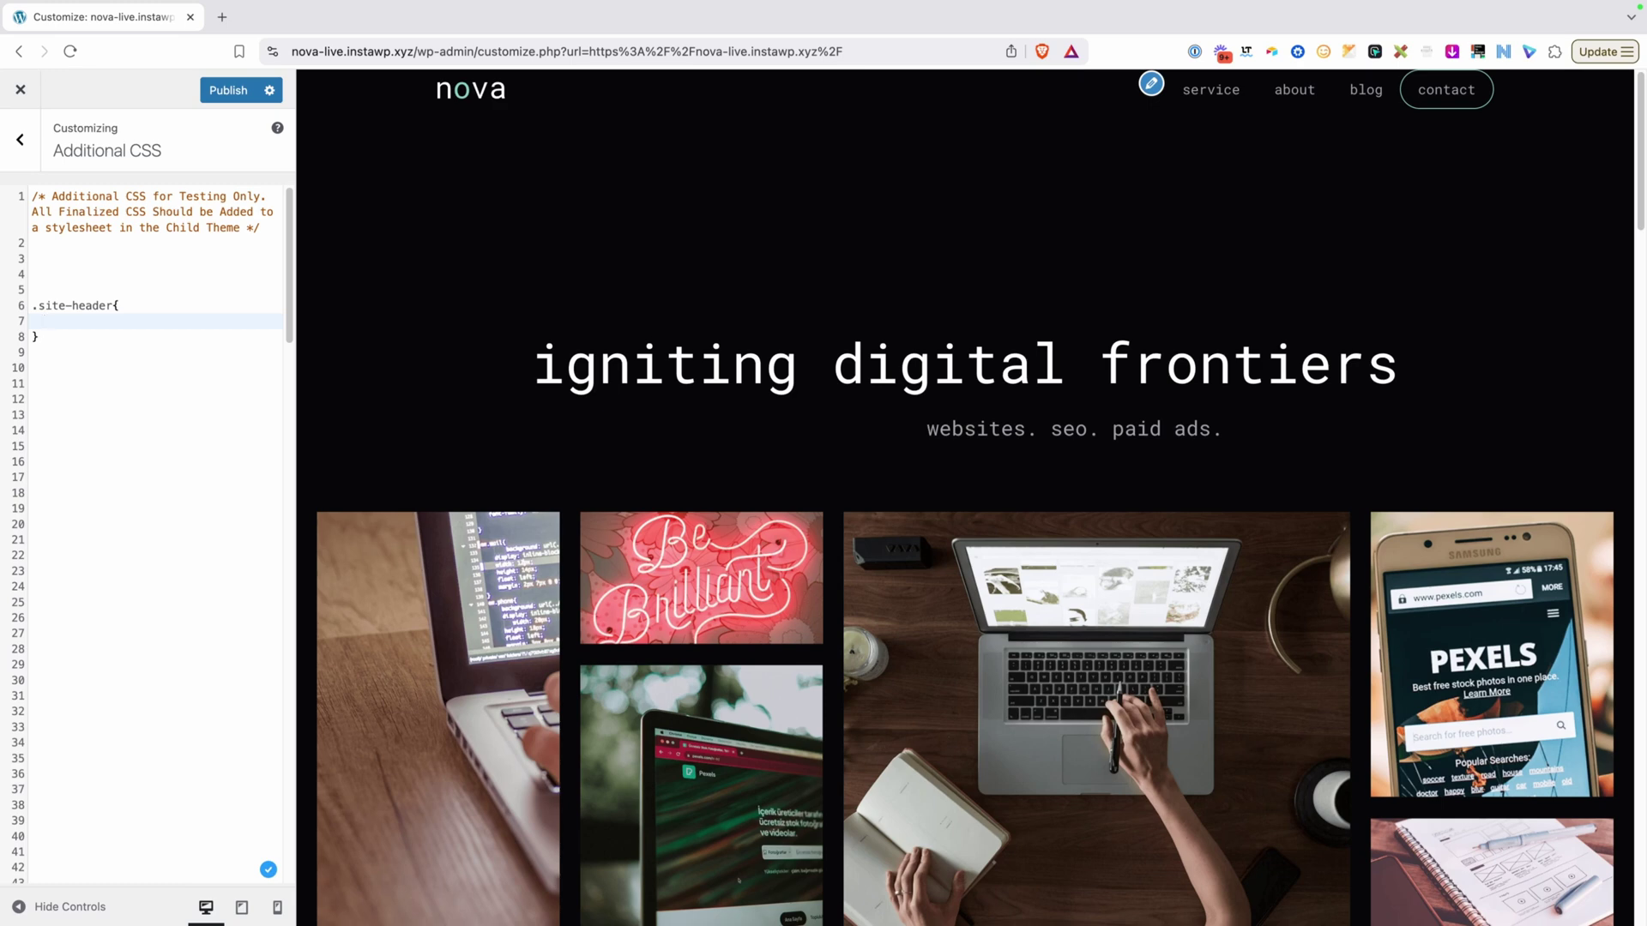
{"action": "type", "text": "position: sticky;"}
{"action": "key", "text": "Return"}
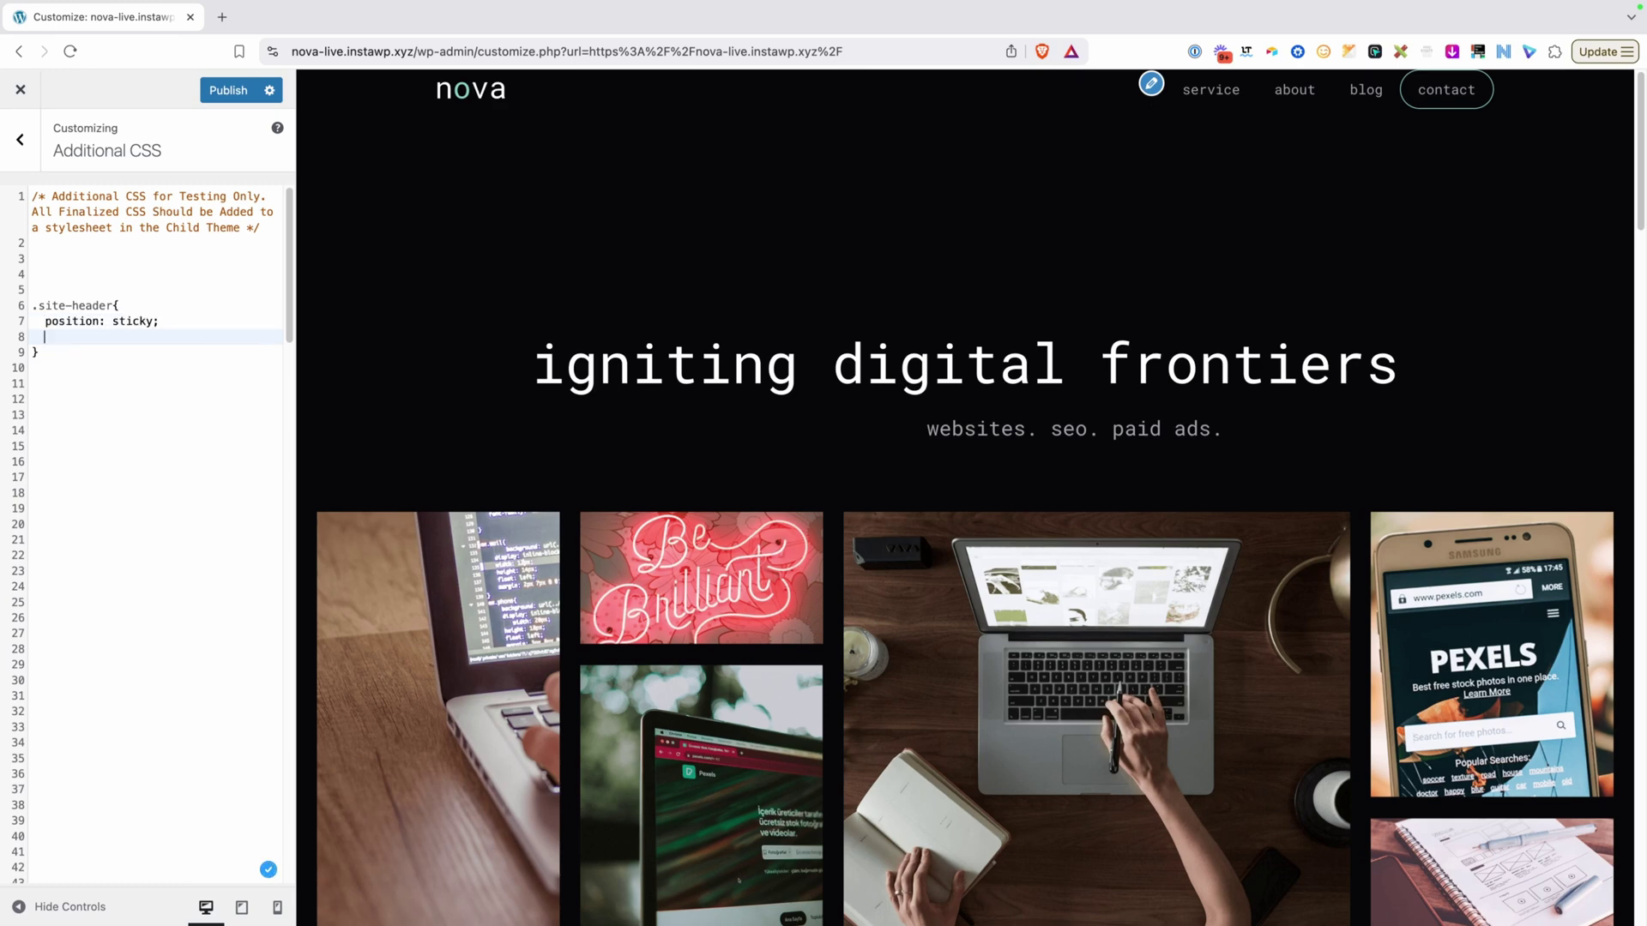
Add top: 0, padding-block: 20px and z-index: 999 to the .site-header rule.
{"action": "type", "text": "top: 0;"}
{"action": "key", "text": "Return"}
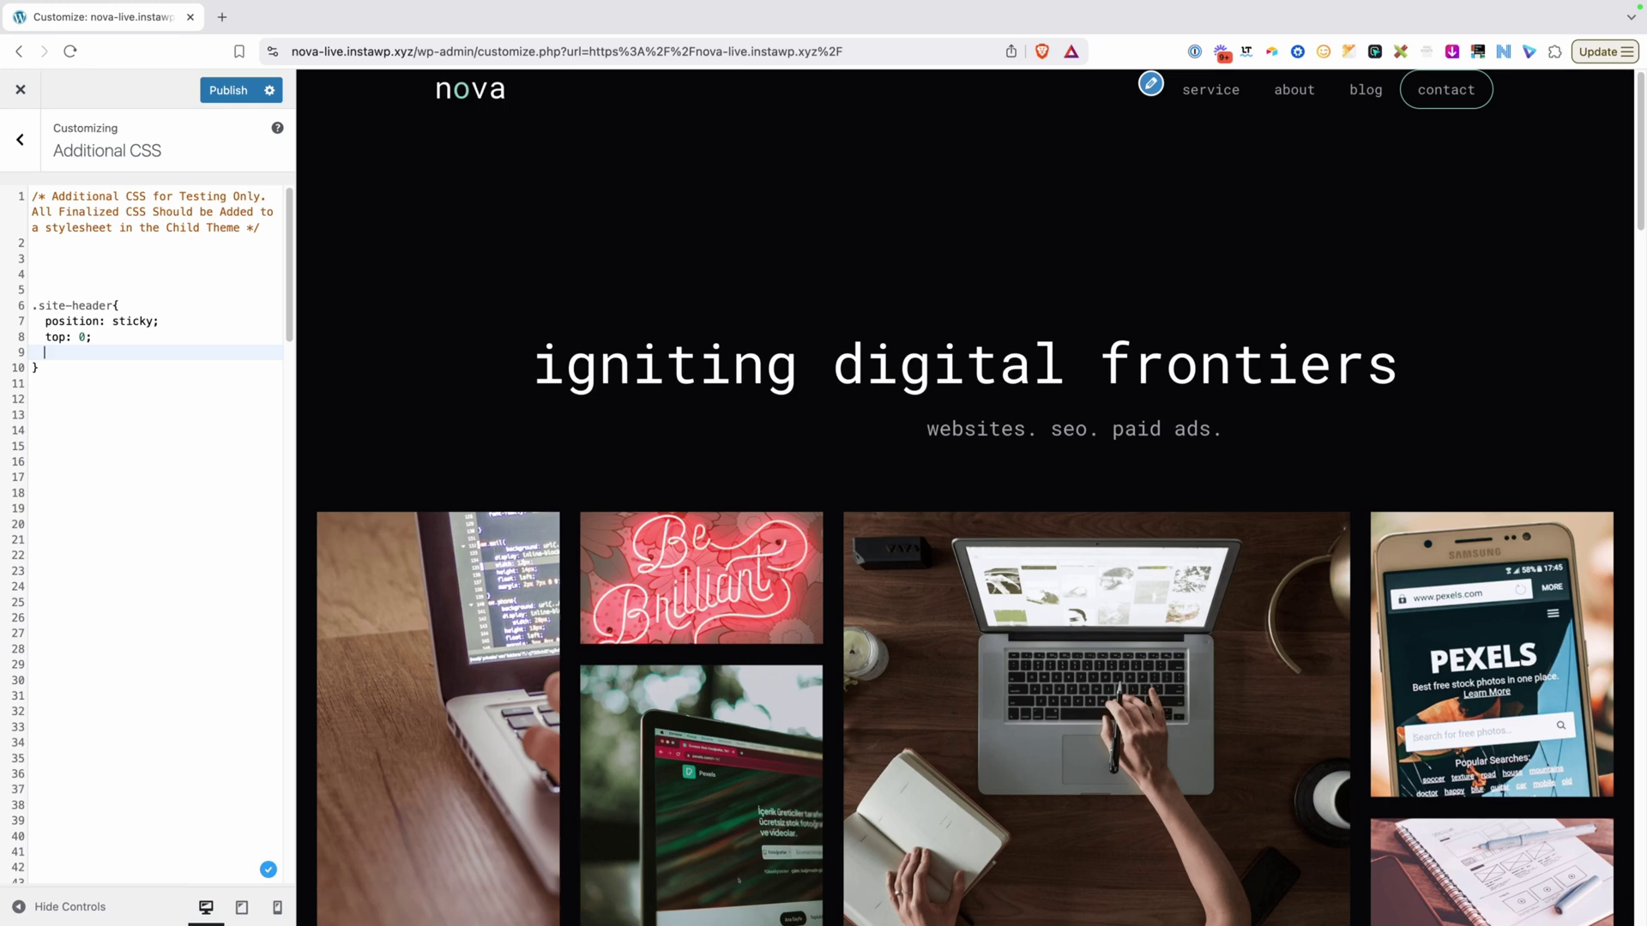
{"action": "type", "text": "padding-block: 20px;"}
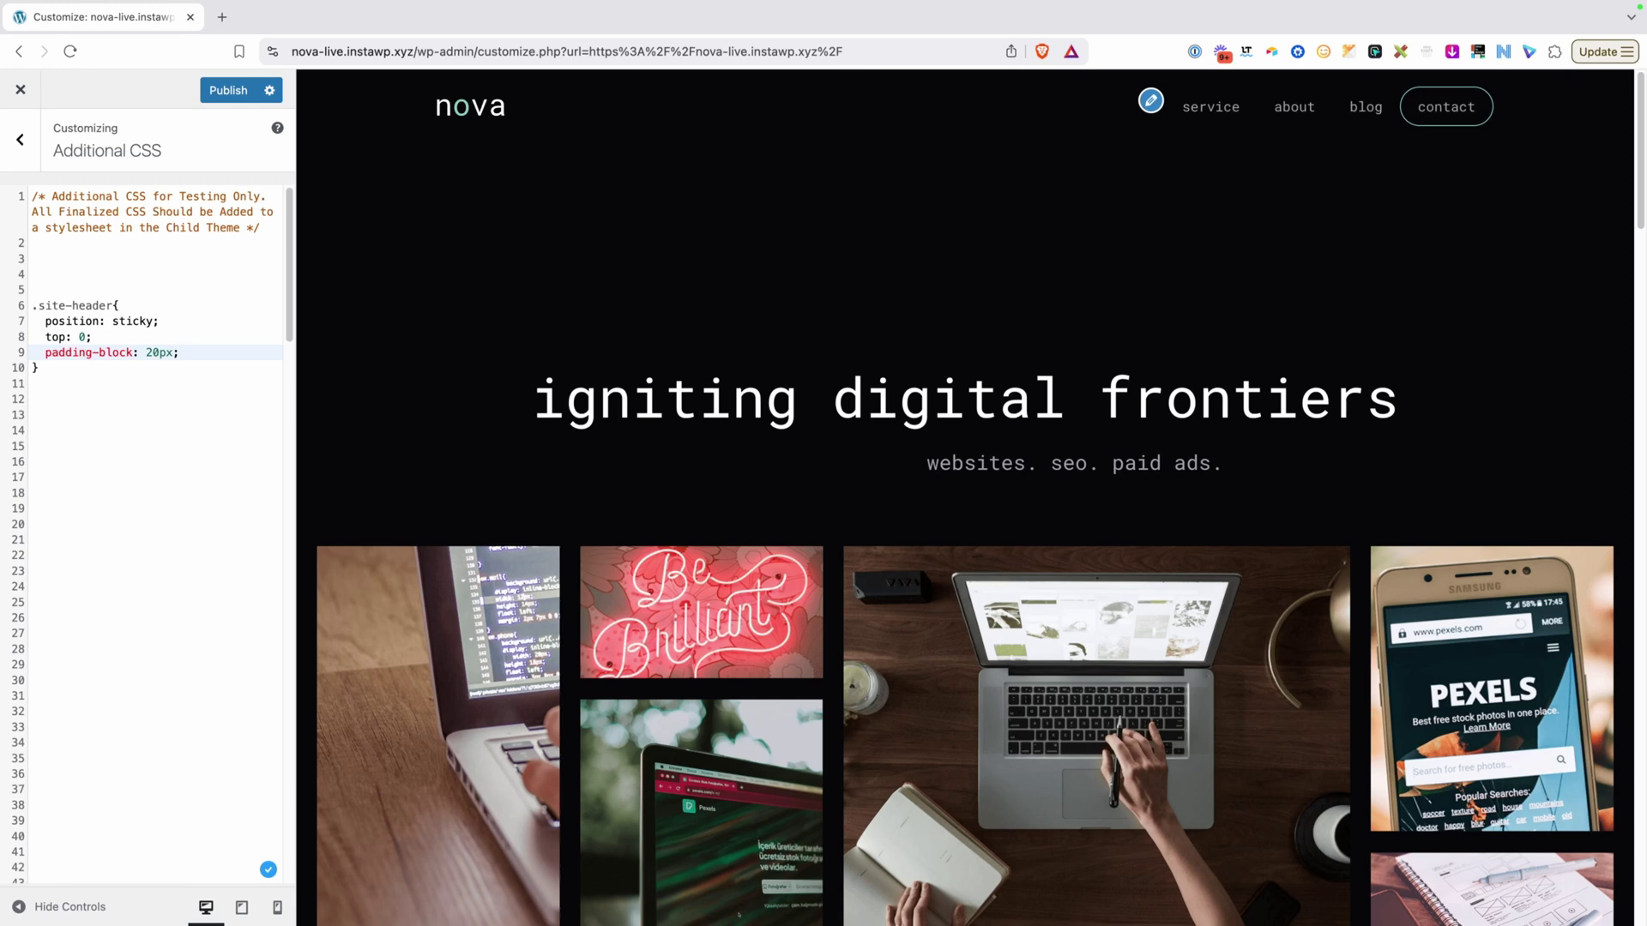
{"action": "key", "text": "Return"}
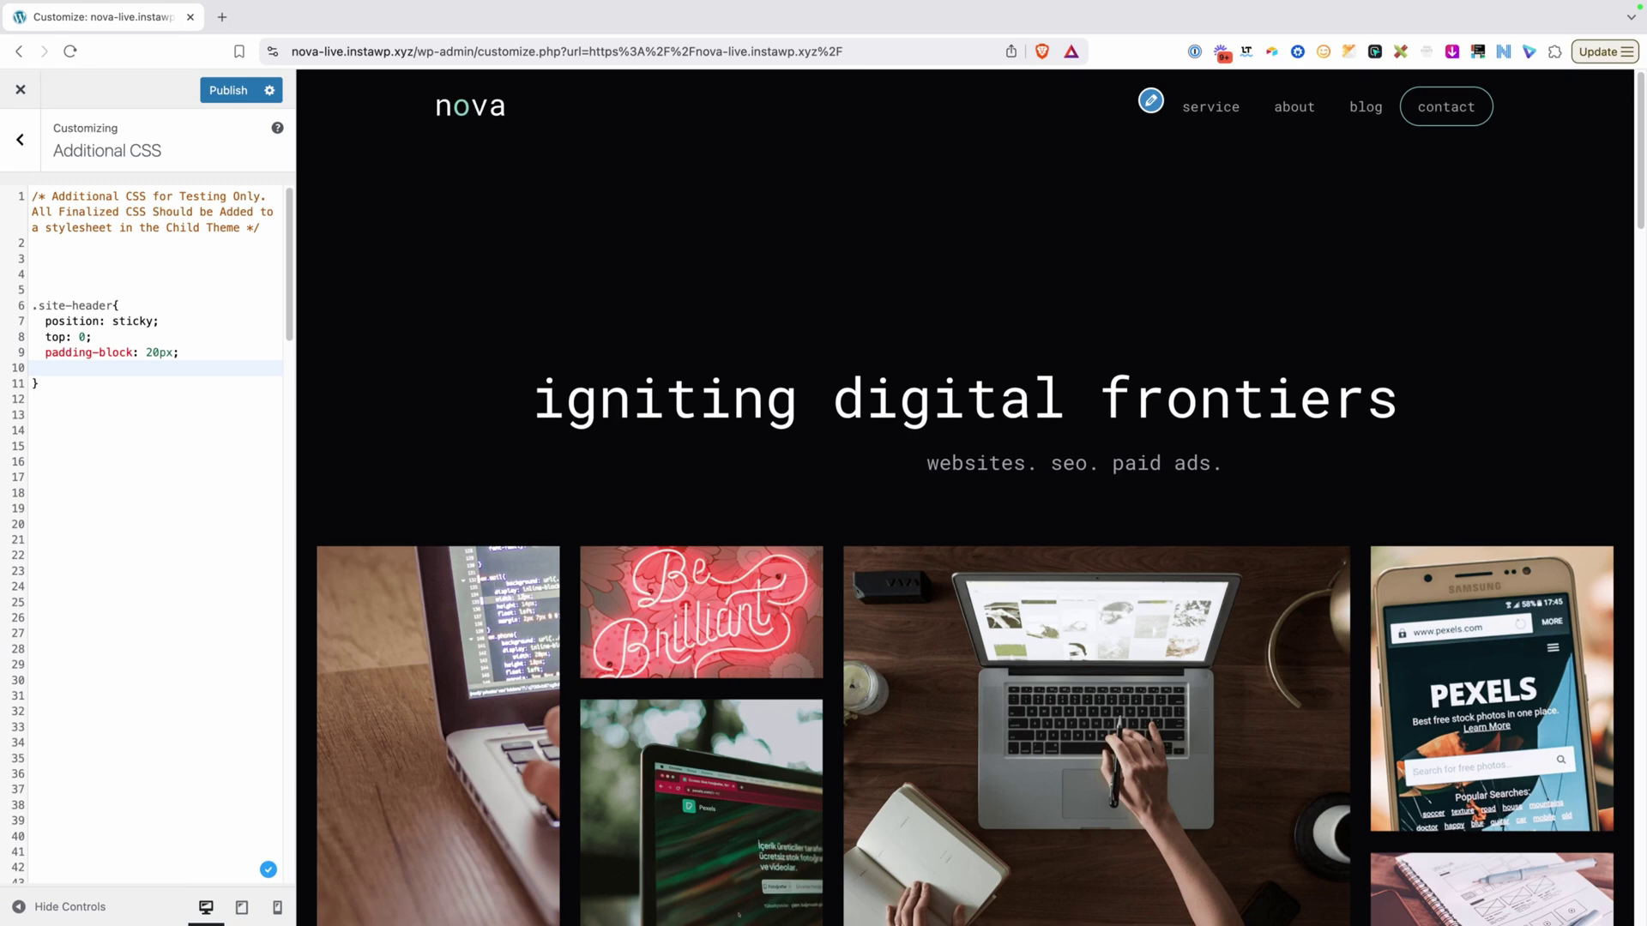
{"action": "type", "text": "z-index: 999;"}
{"action": "mouse_move", "coordinate": [1632, 89]}
{"action": "left_mouse_down"}
{"action": "mouse_move", "coordinate": [1628, 375]}
{"action": "mouse_move", "coordinate": [1611, 56]}
{"action": "mouse_move", "coordinate": [1617, 238]}
{"action": "mouse_move", "coordinate": [1617, 86]}
{"action": "left_mouse_up"}
{"action": "key", "text": "Down"}
Add an .inside-header rule with background: black below .site-header.
{"action": "type", "text": ".inside-header{"}
{"action": "key", "text": "Return"}
{"action": "scroll", "coordinate": [1627, 228], "scroll_direction": "down", "scroll_amount": 6}
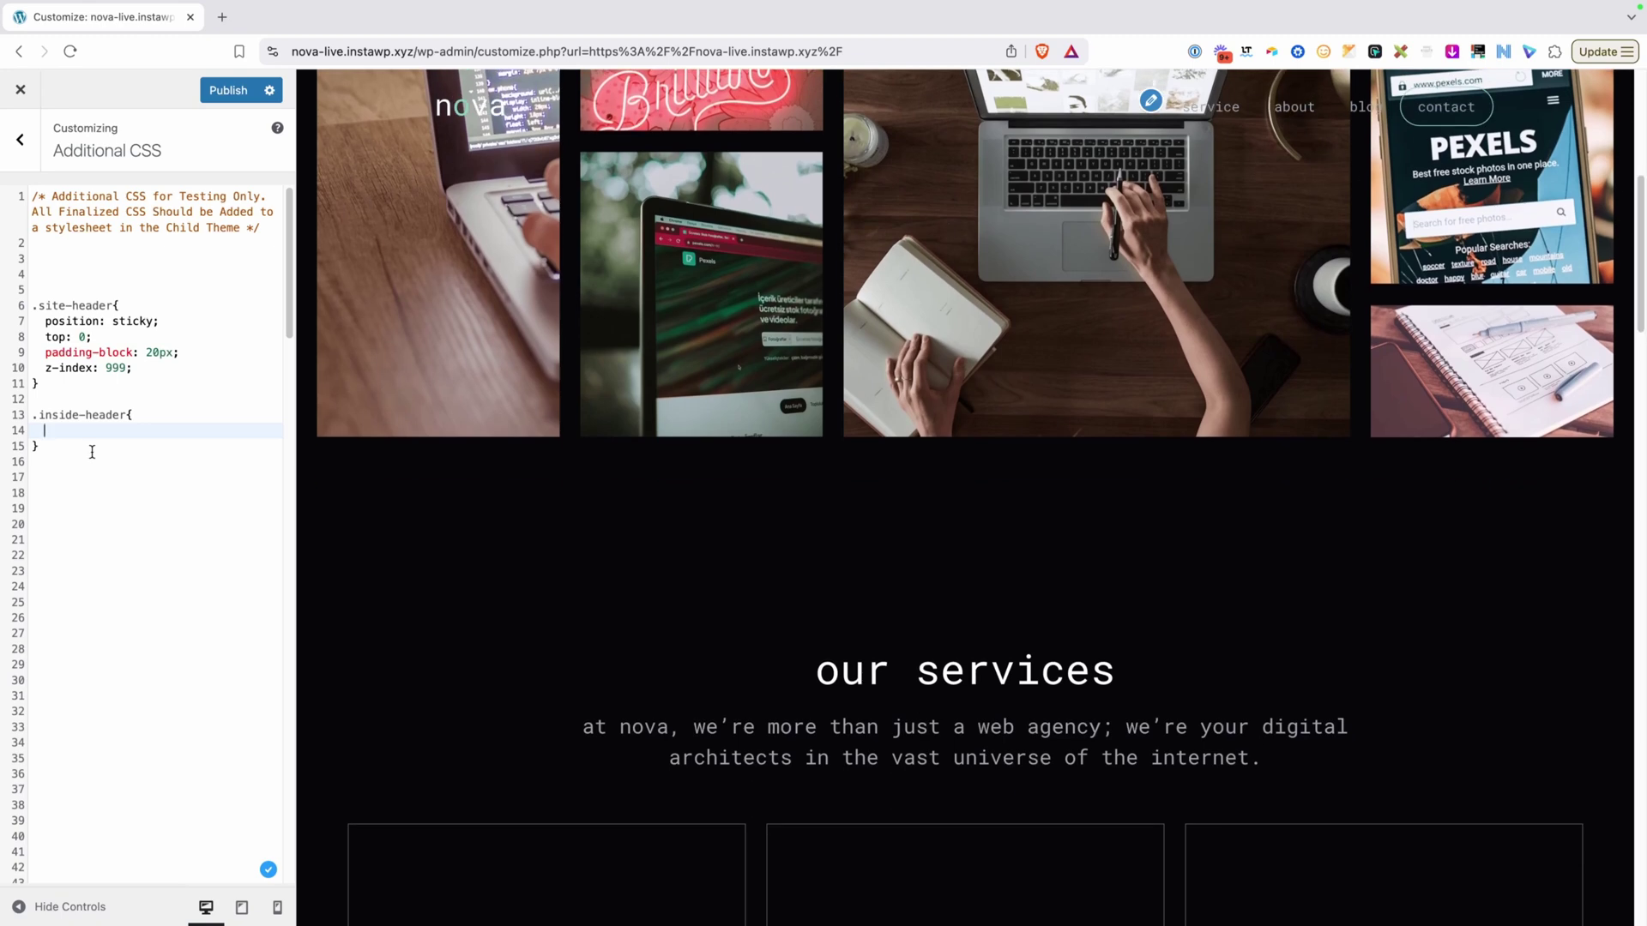
{"action": "type", "text": "background: black;"}
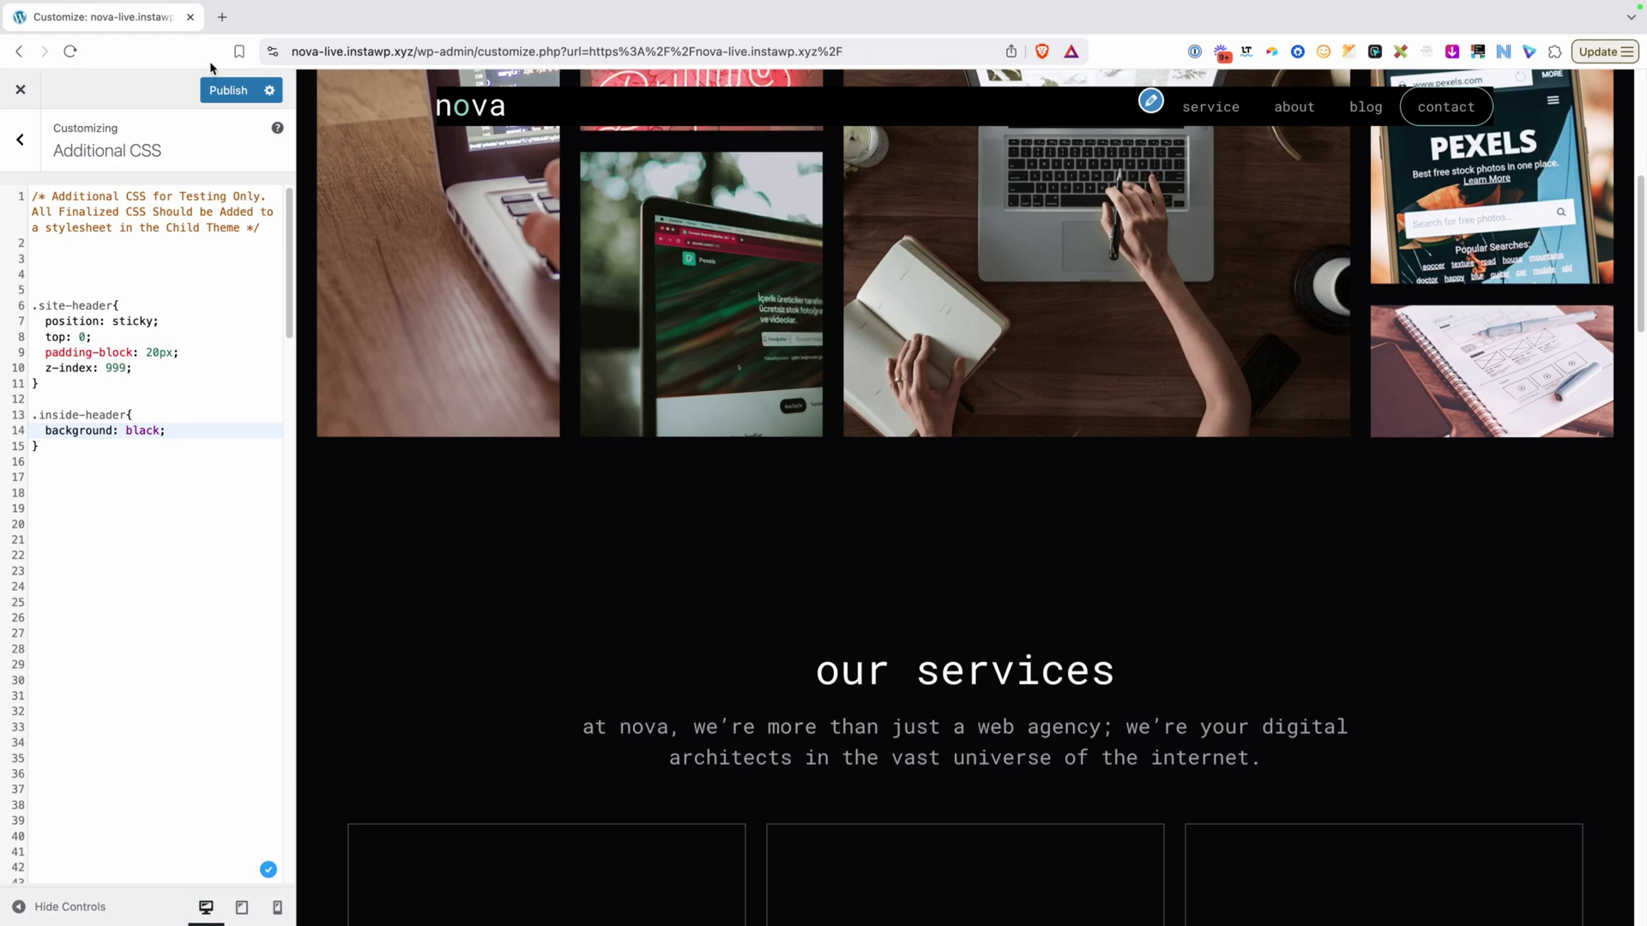
Copy the darkest global color's hex code from the Colors settings.
{"action": "left_click", "coordinate": [20, 140]}
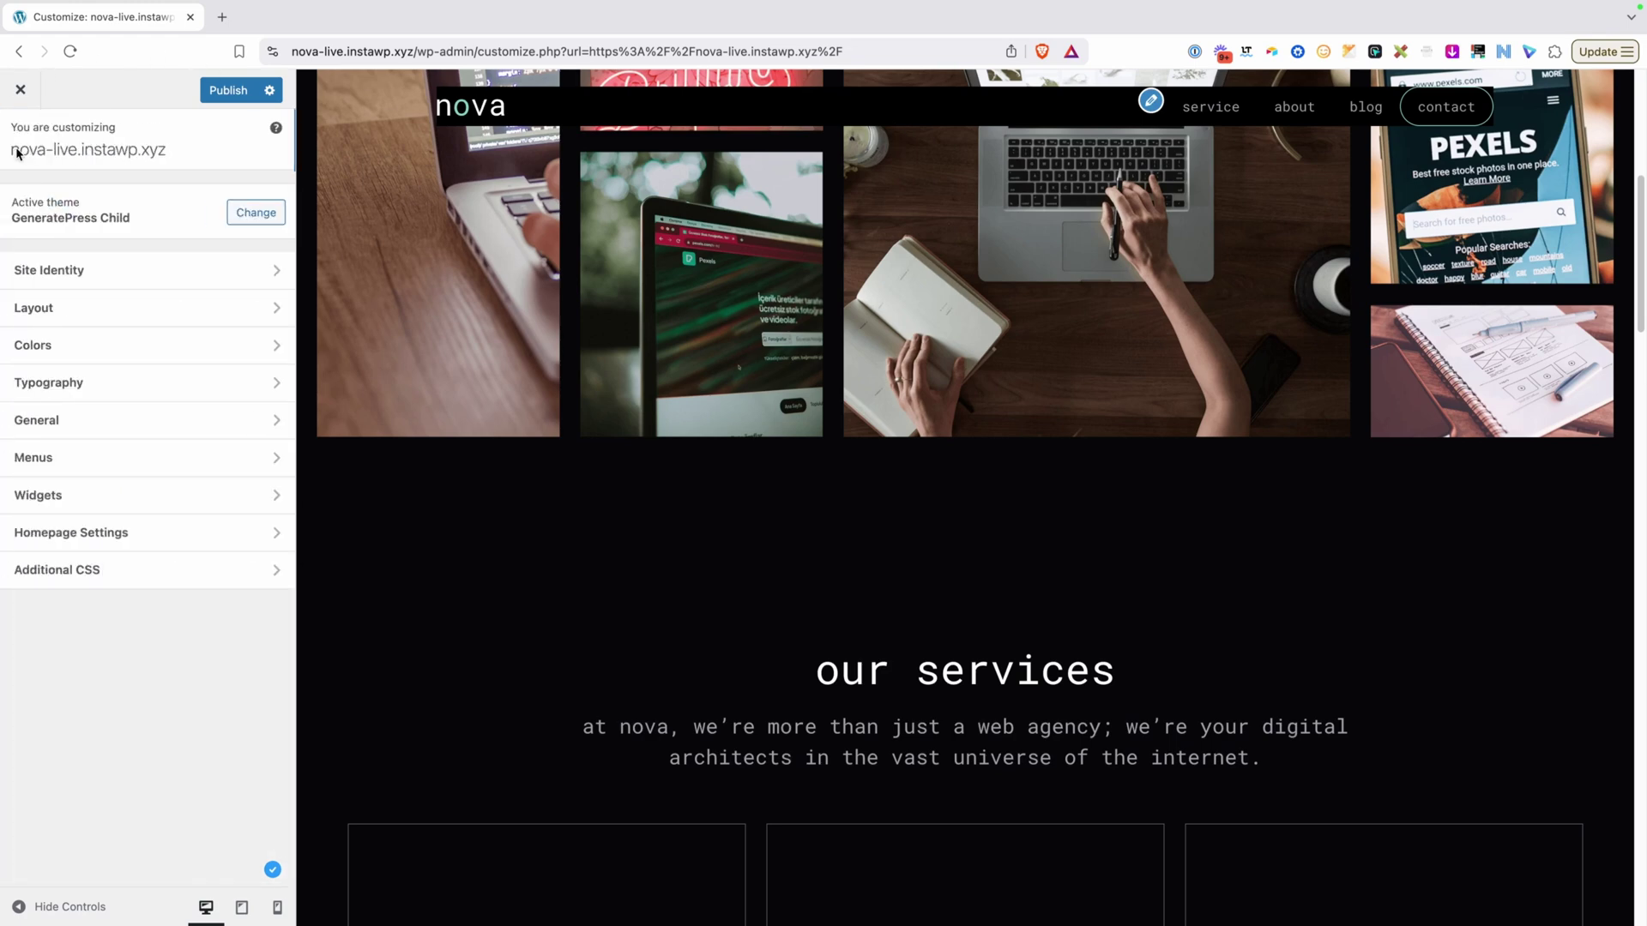
{"action": "left_click", "coordinate": [55, 345]}
{"action": "left_click", "coordinate": [136, 264]}
{"action": "left_click", "coordinate": [91, 546]}
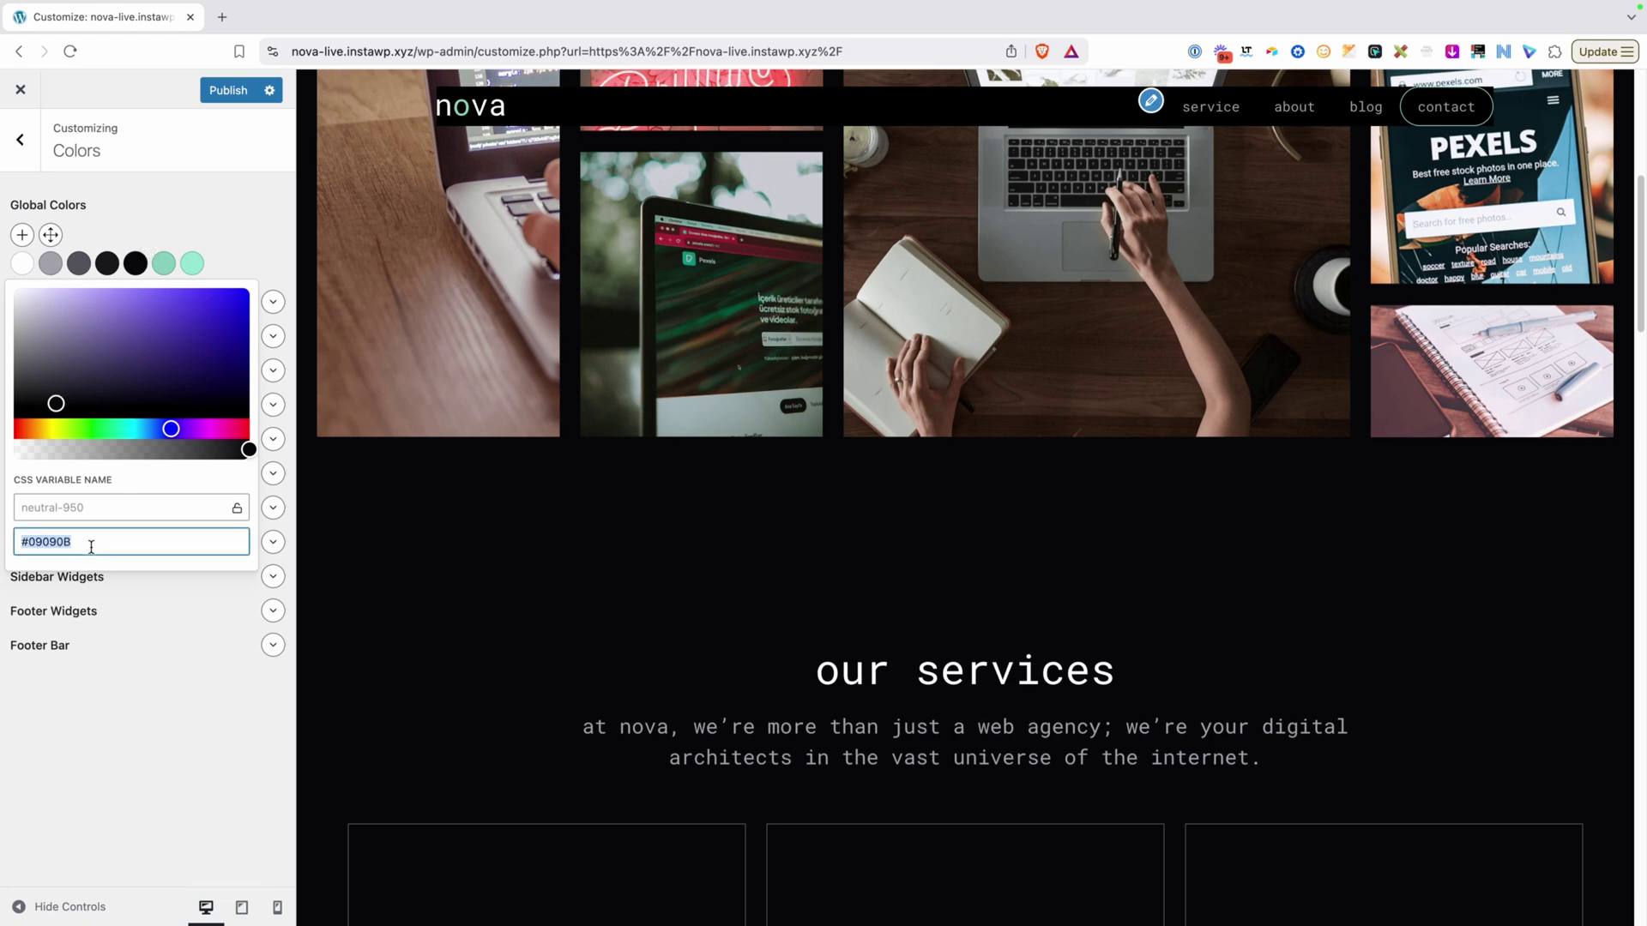
Replace black in the inside-header background with the copied hex plus 99 alpha.
{"action": "left_click", "coordinate": [20, 142]}
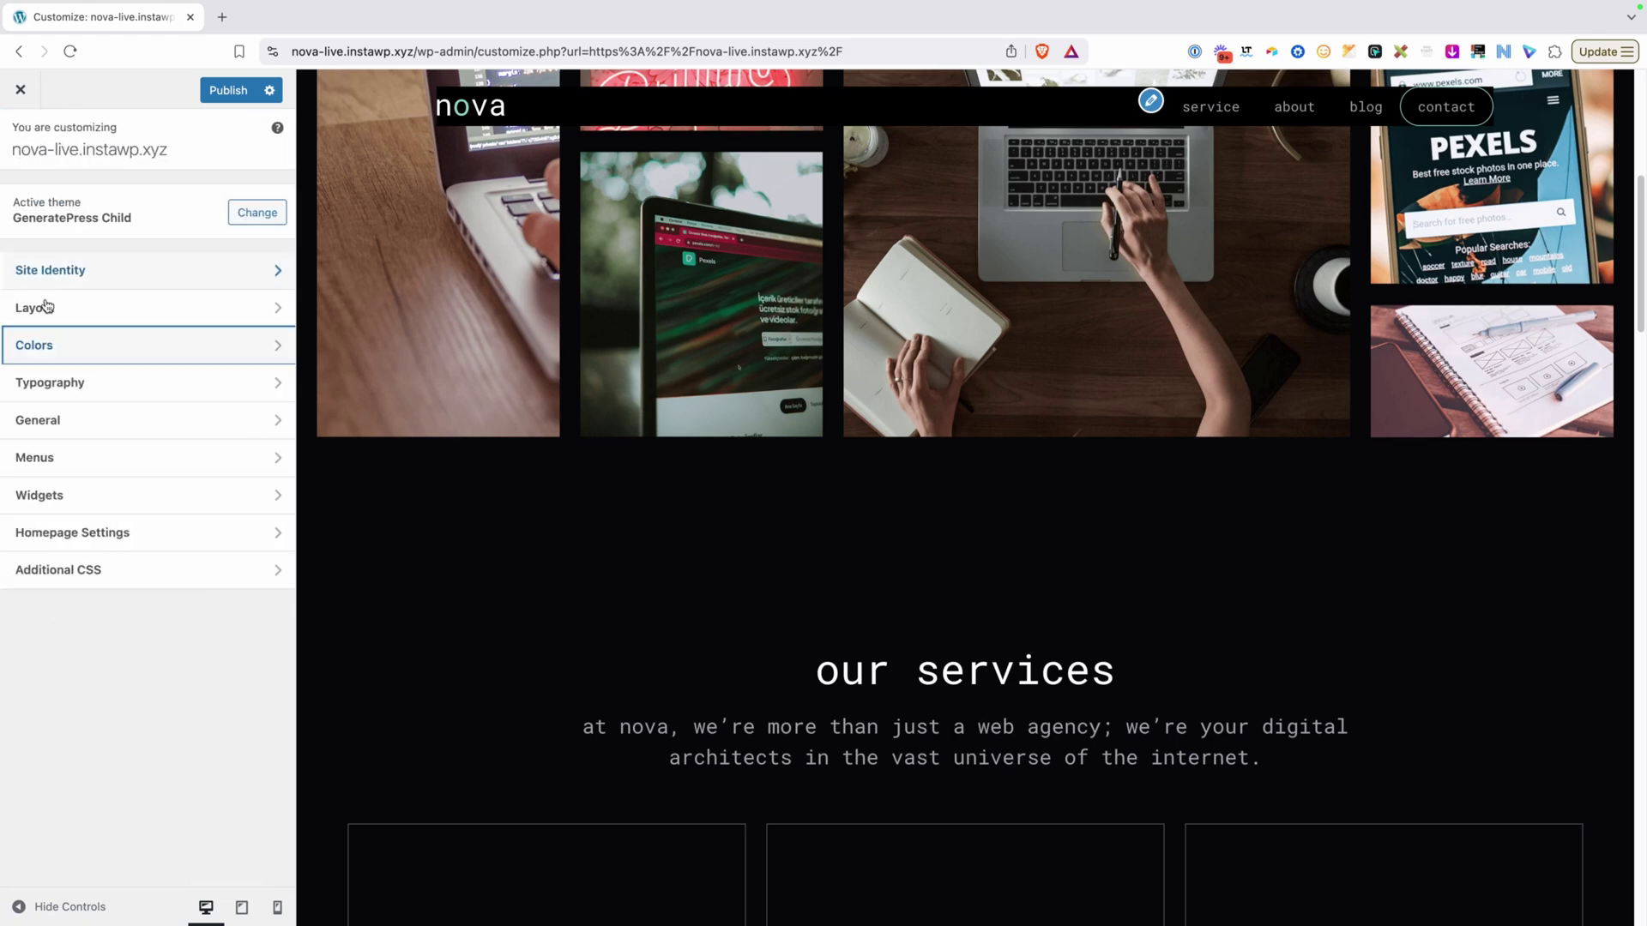
{"action": "left_click", "coordinate": [79, 573]}
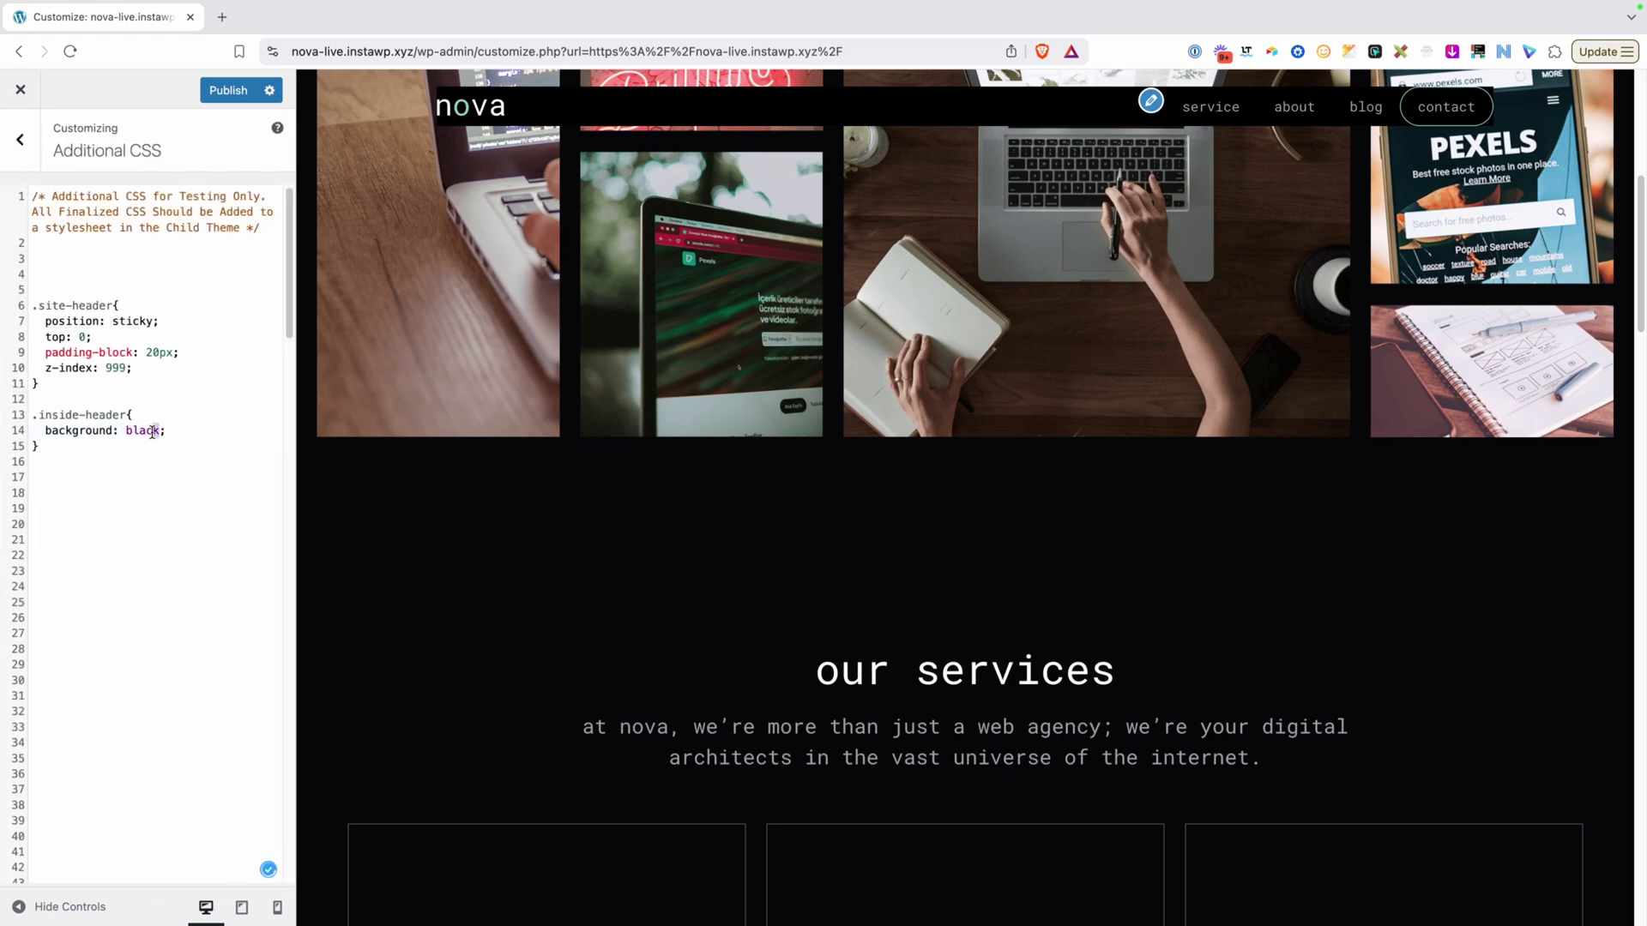
{"action": "double_click", "coordinate": [151, 432]}
{"action": "type", "text": "#09090B"}
{"action": "type", "text": "9"}
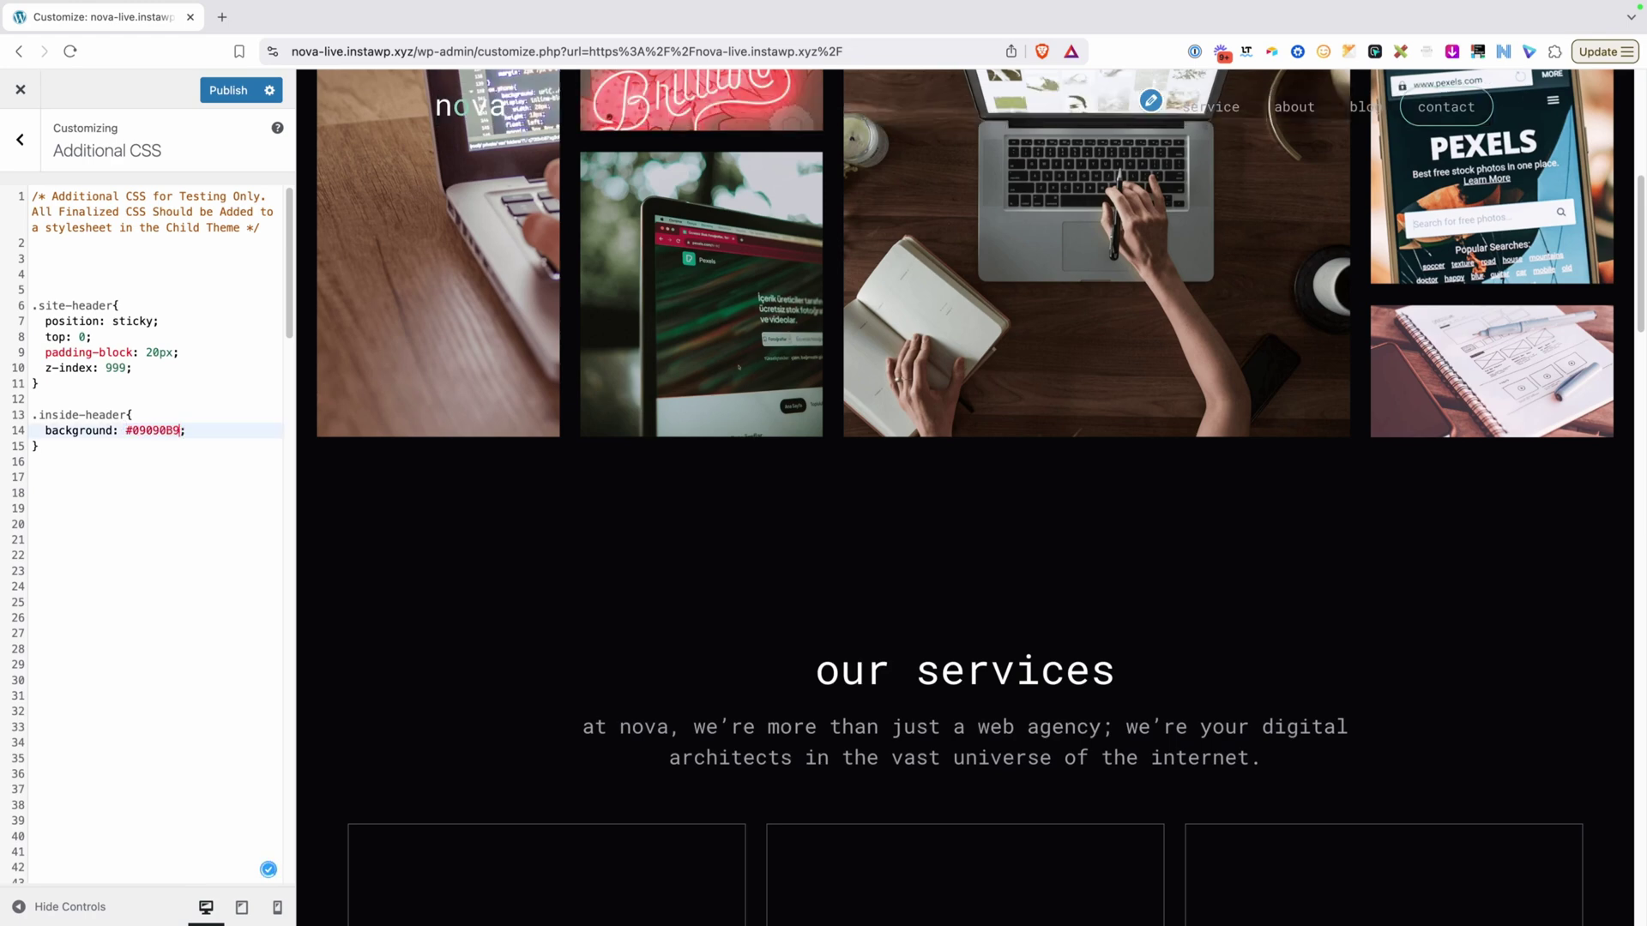
{"action": "type", "text": "9"}
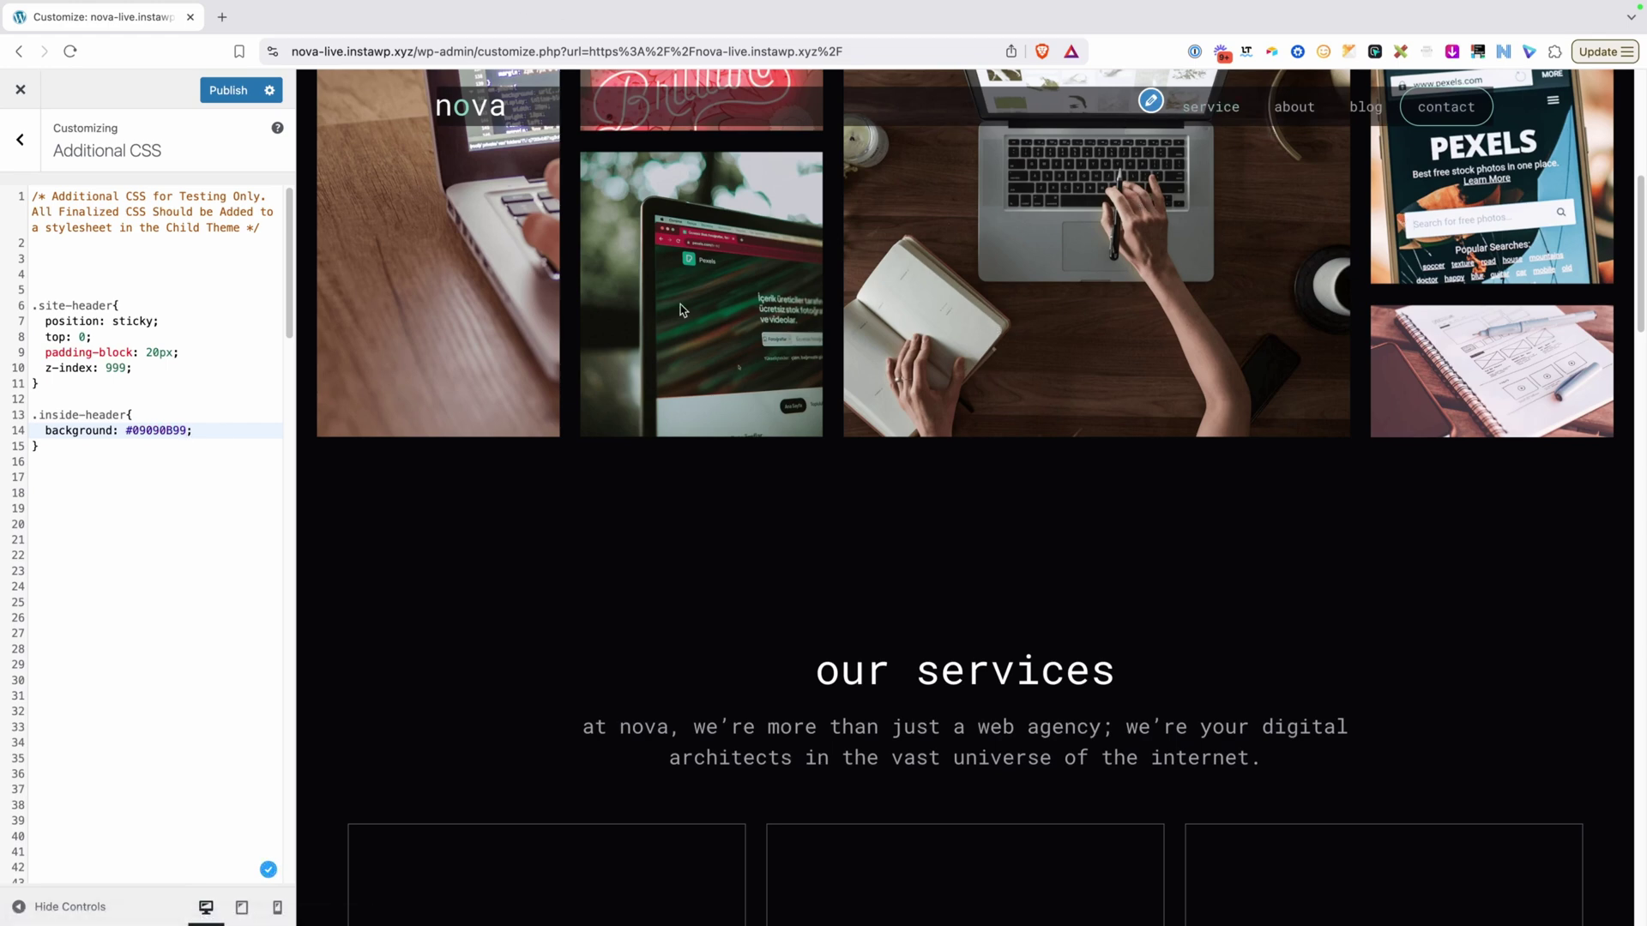
Add padding: 20px to the .inside-header rule.
{"action": "left_click", "coordinate": [236, 430]}
{"action": "key", "text": "Return"}
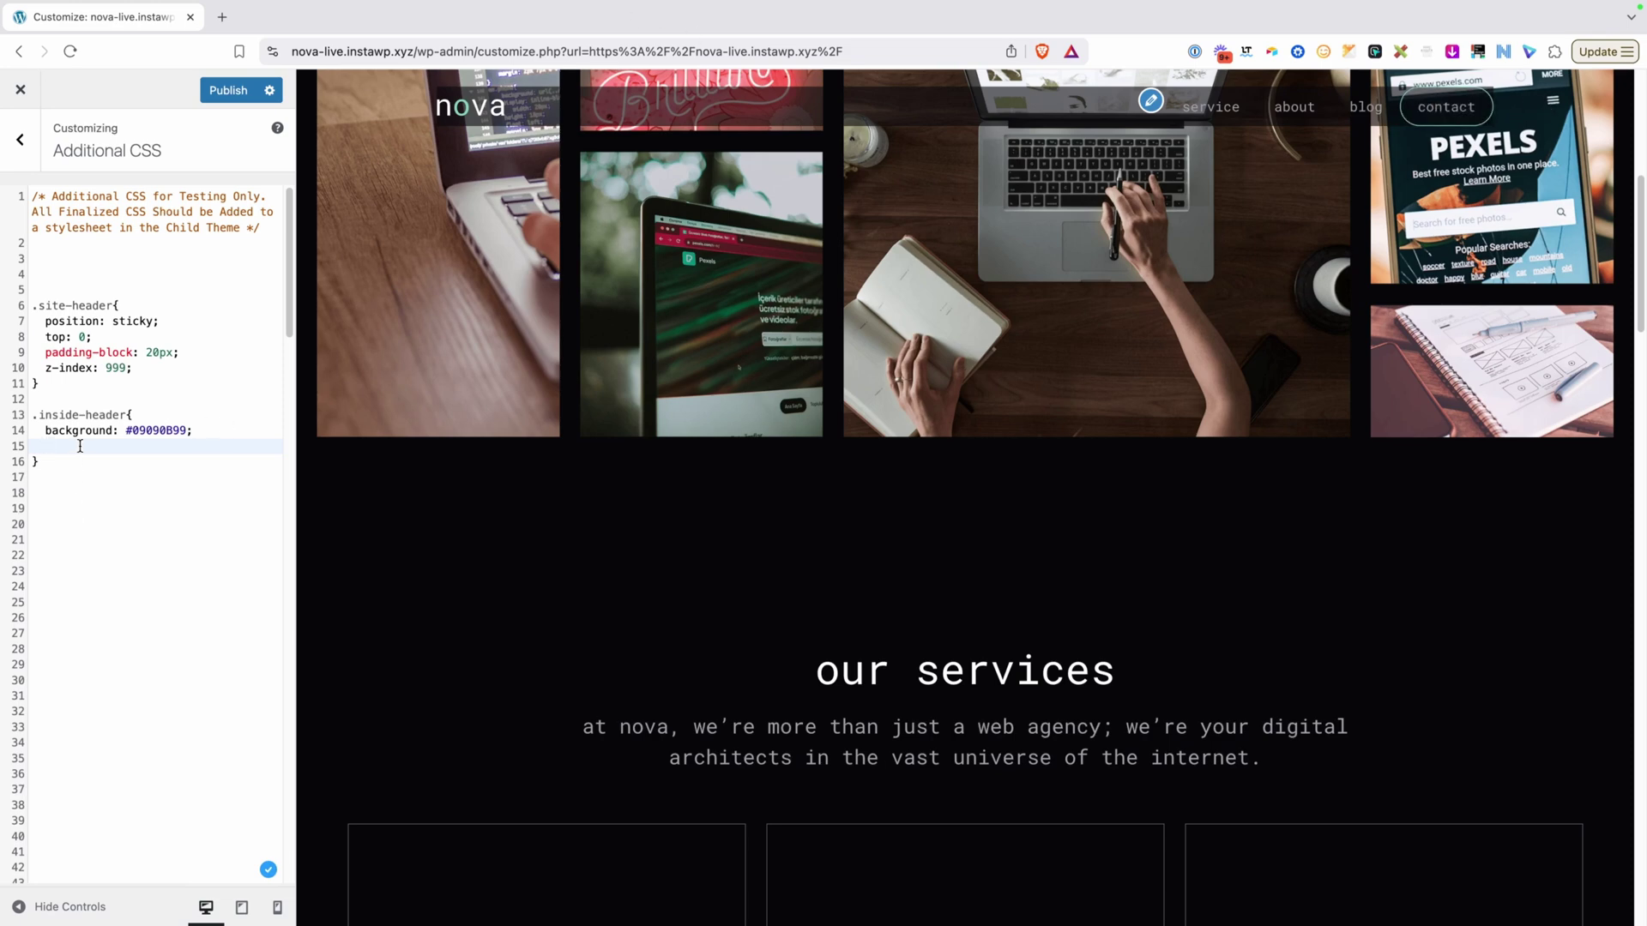
{"action": "type", "text": "padding: 20px;"}
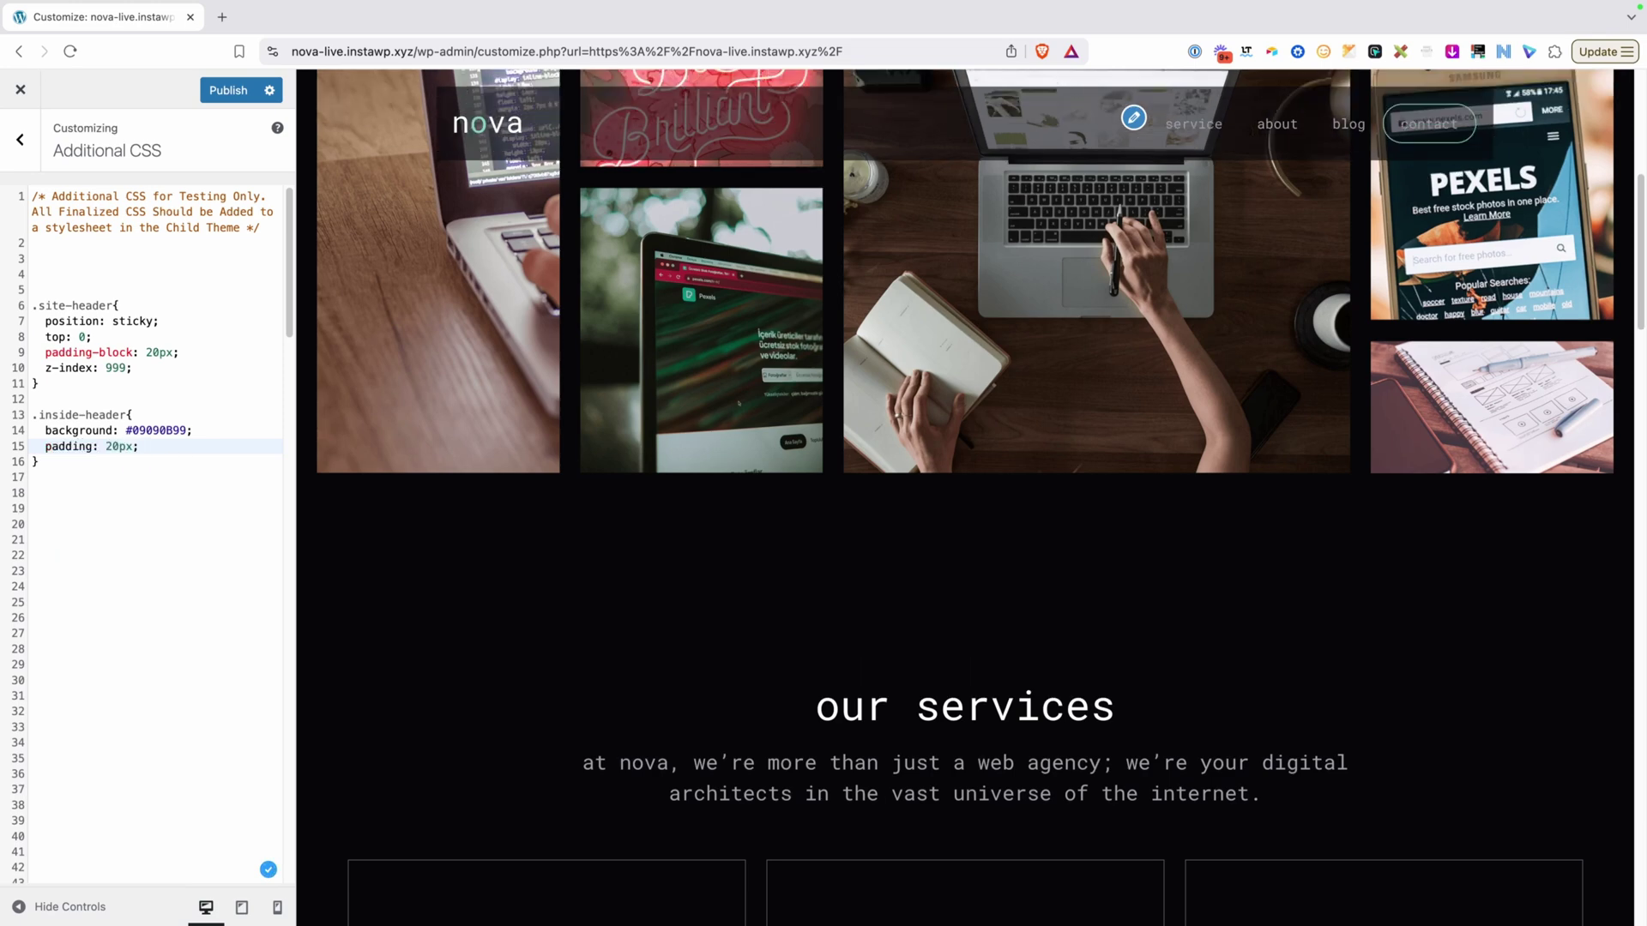
Add border-radius: 100vw and backdrop-filter: blur(10px) to .inside-header.
{"action": "key", "text": "Return"}
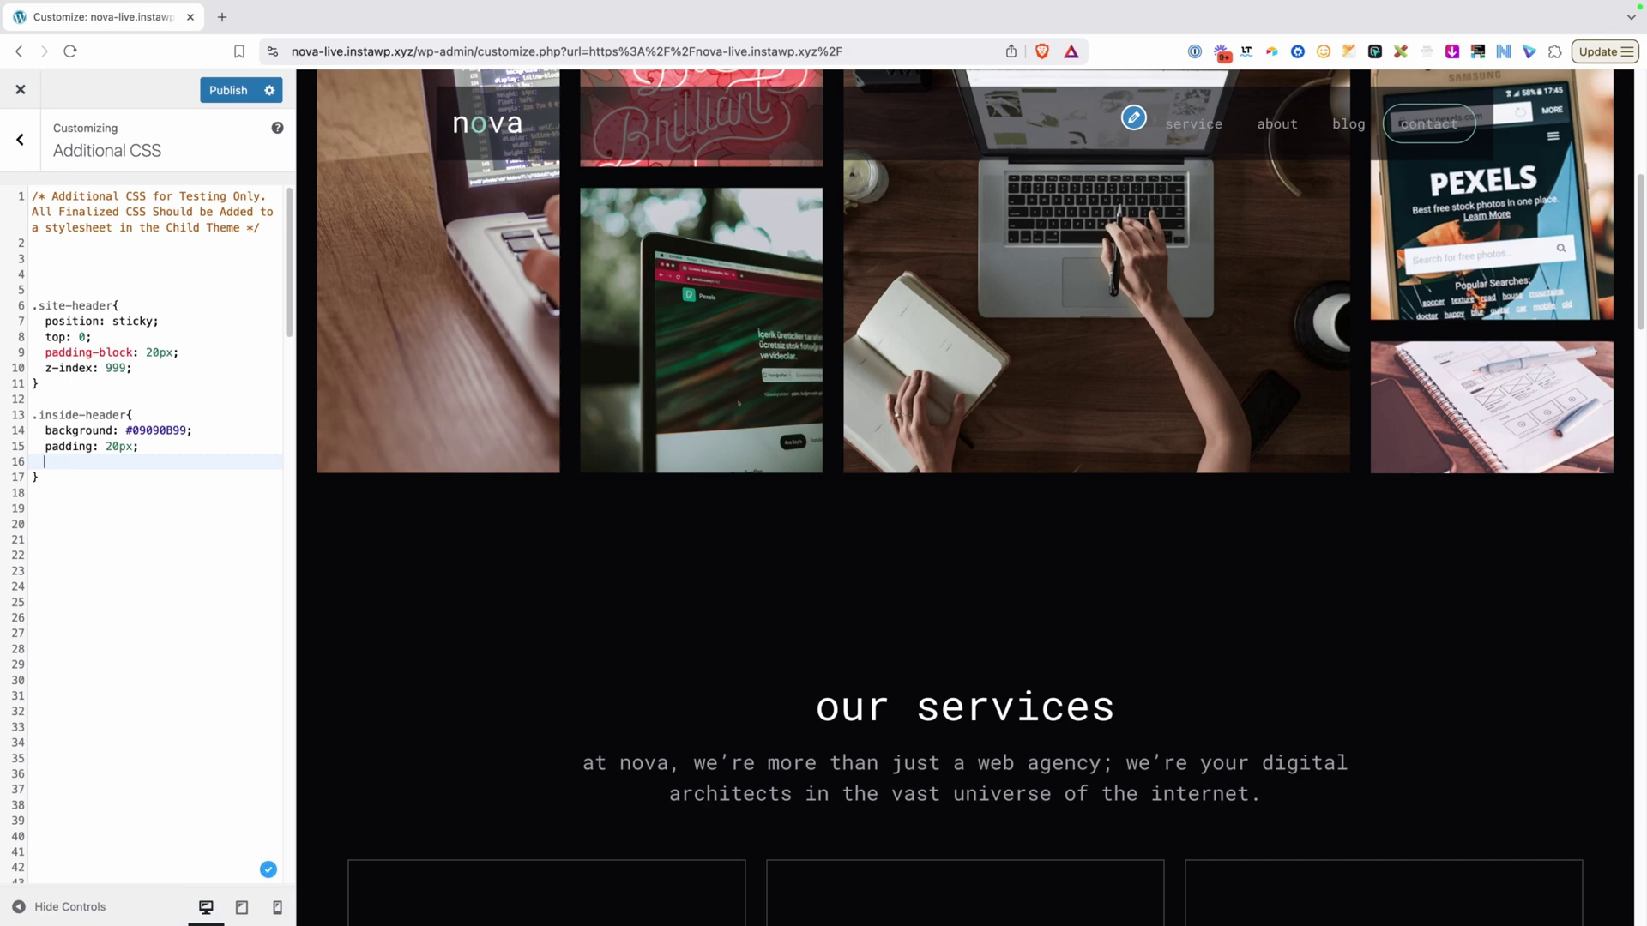
{"action": "type", "text": "border-radius: 100vw;"}
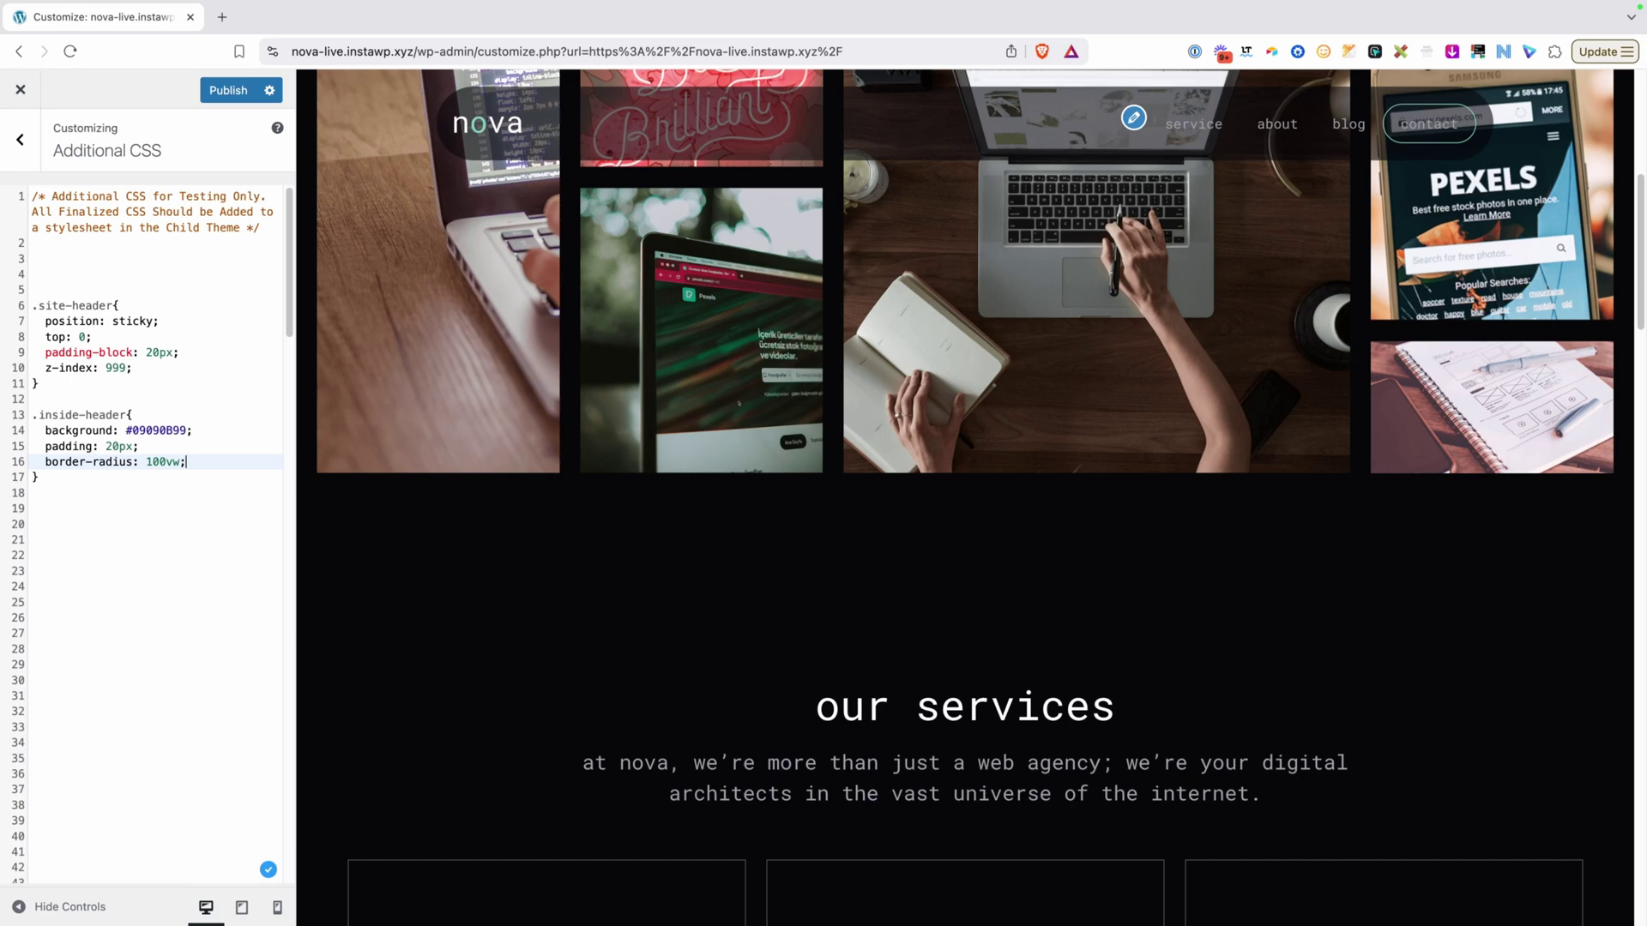
{"action": "key", "text": "Return"}
{"action": "type", "text": "backdrop-filter: blur(10px);"}
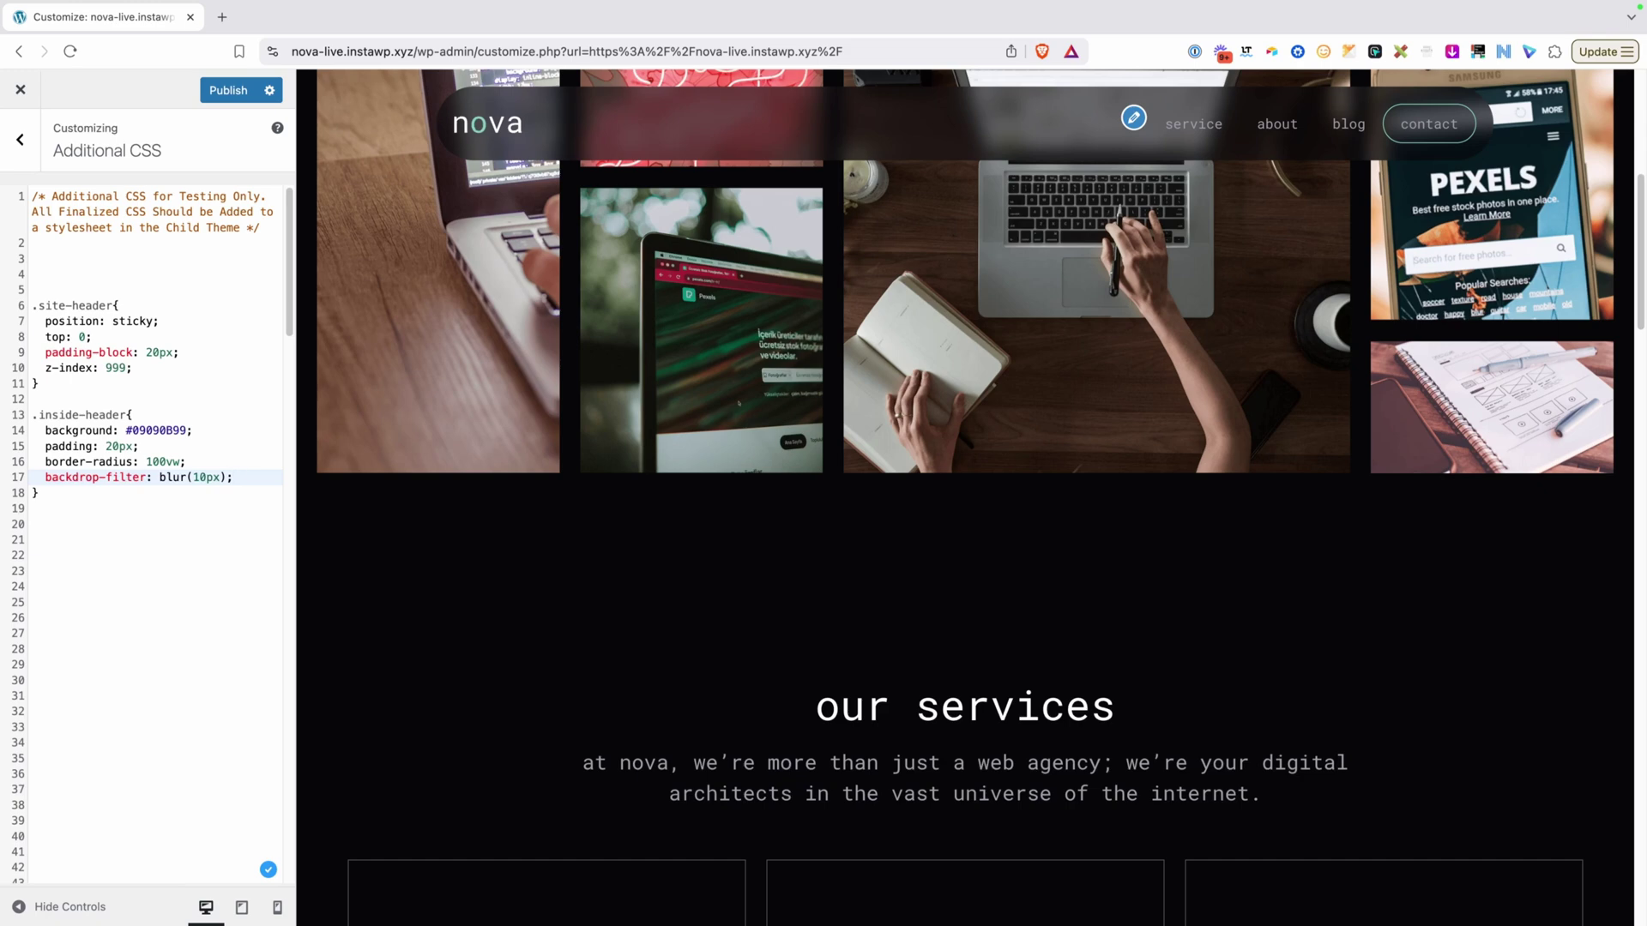
Scroll the preview to test the frosted pill header.
{"action": "scroll", "coordinate": [1641, 246], "scroll_direction": "up", "scroll_amount": 2}
{"action": "scroll", "coordinate": [1641, 246], "scroll_direction": "down", "scroll_amount": 3}
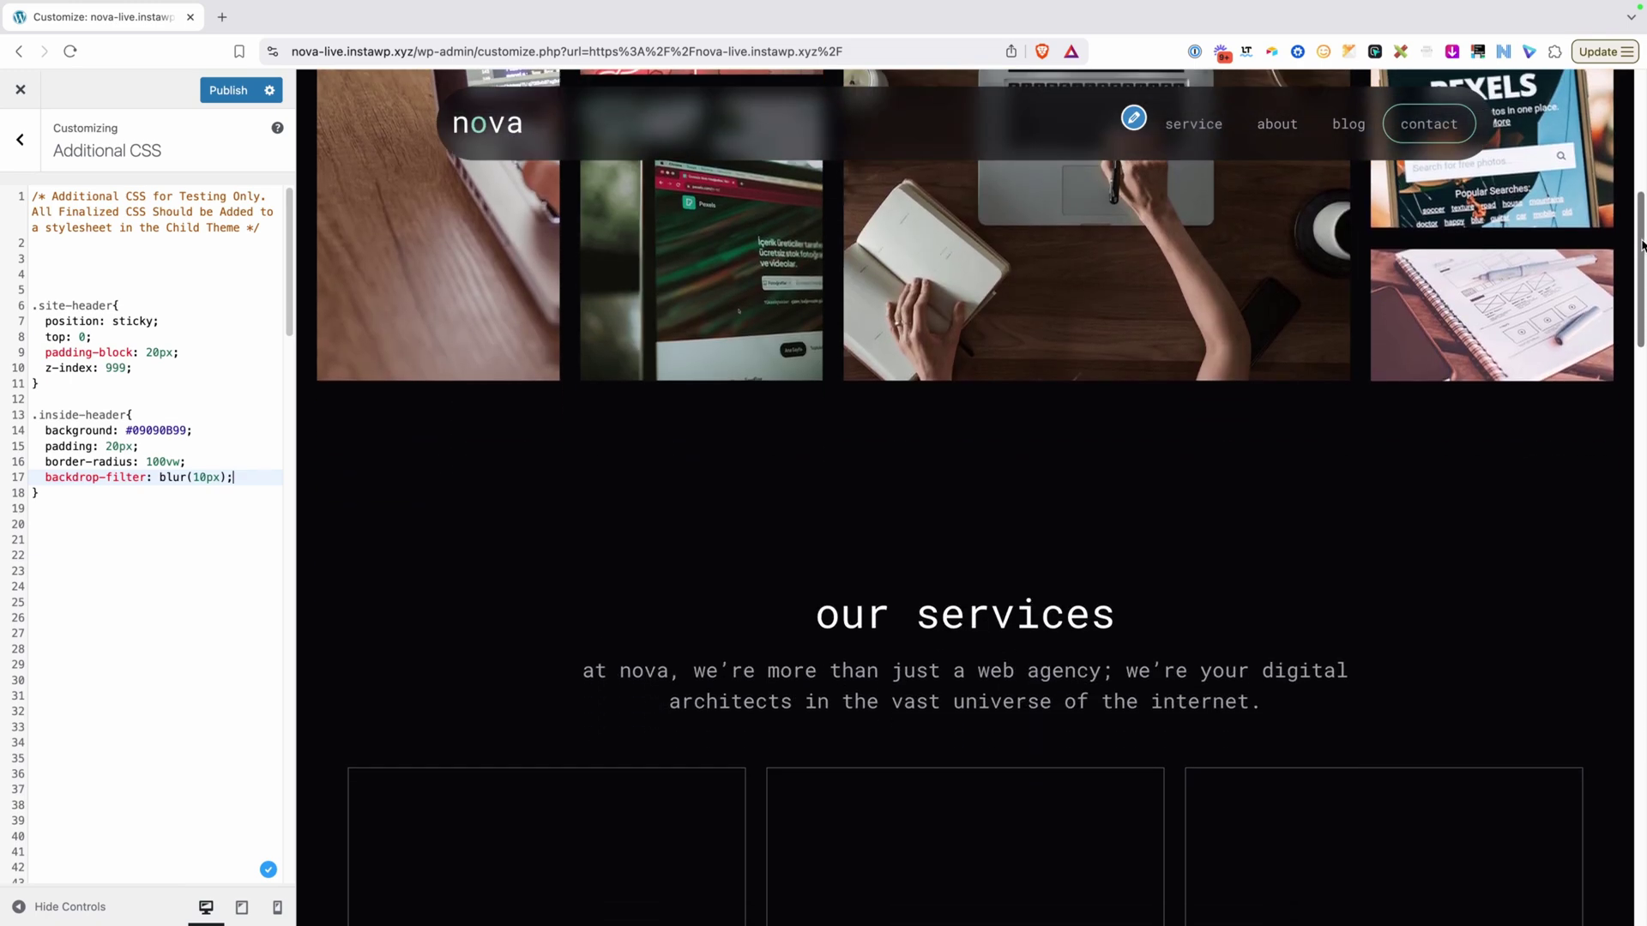
{"action": "mouse_move", "coordinate": [1641, 246]}
{"action": "left_mouse_down"}
{"action": "mouse_move", "coordinate": [1641, 288]}
{"action": "mouse_move", "coordinate": [1640, 231]}
{"action": "left_mouse_up"}
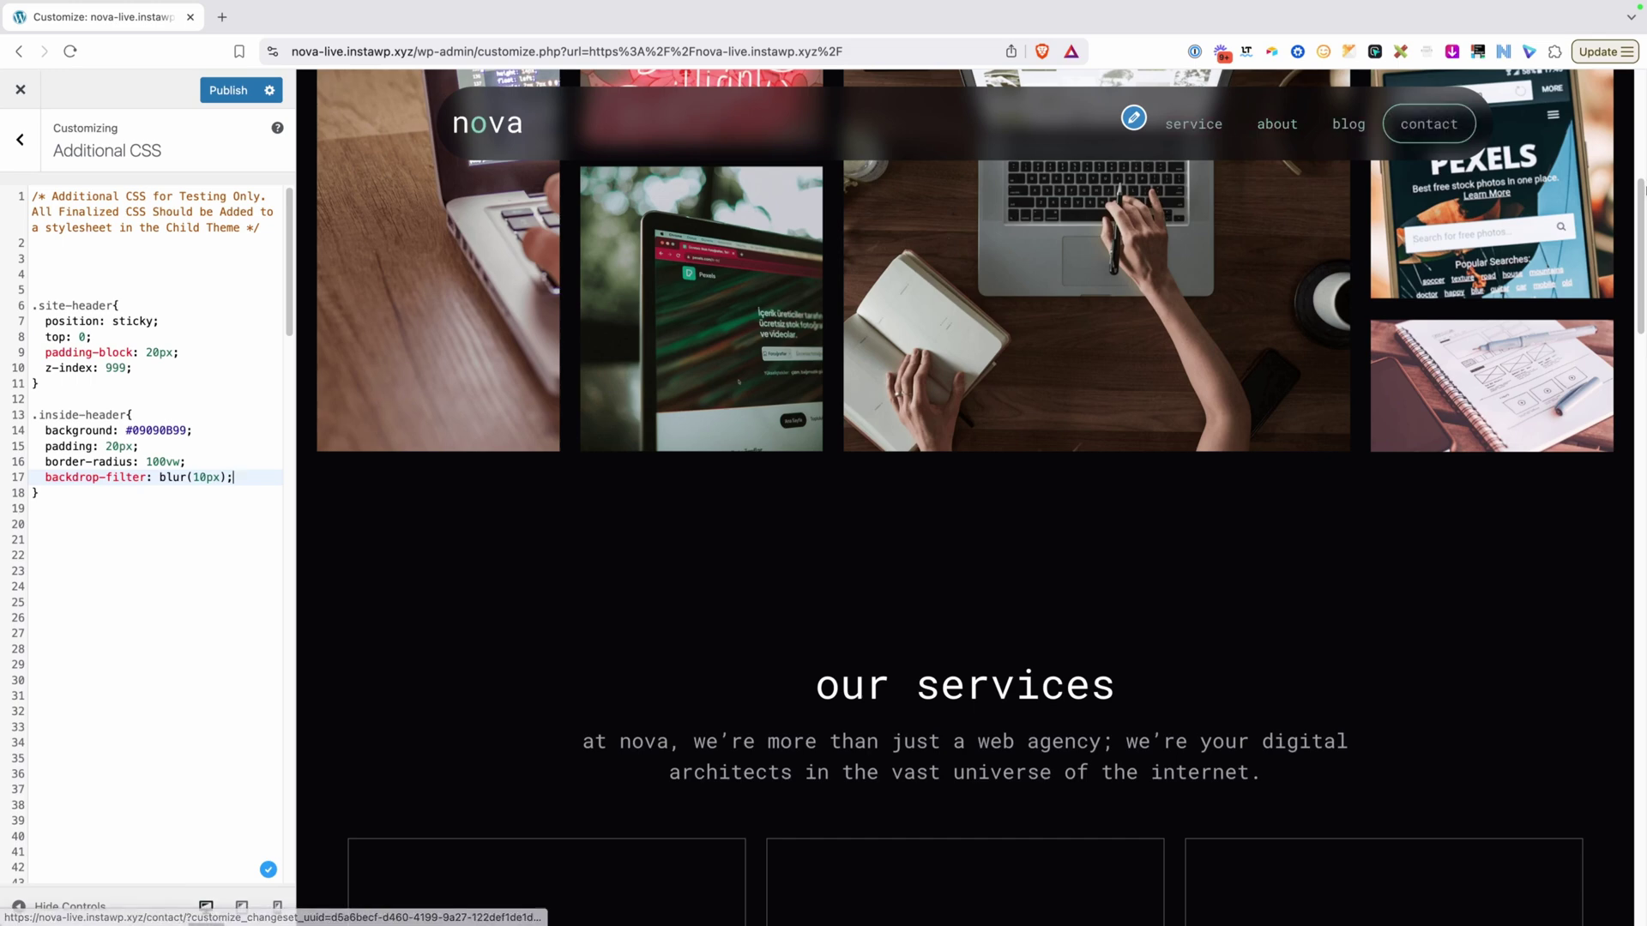
{"action": "key", "text": "Down"}
Publish the header CSS and load the nova site URL in a new tab.
{"action": "left_click", "coordinate": [233, 90]}
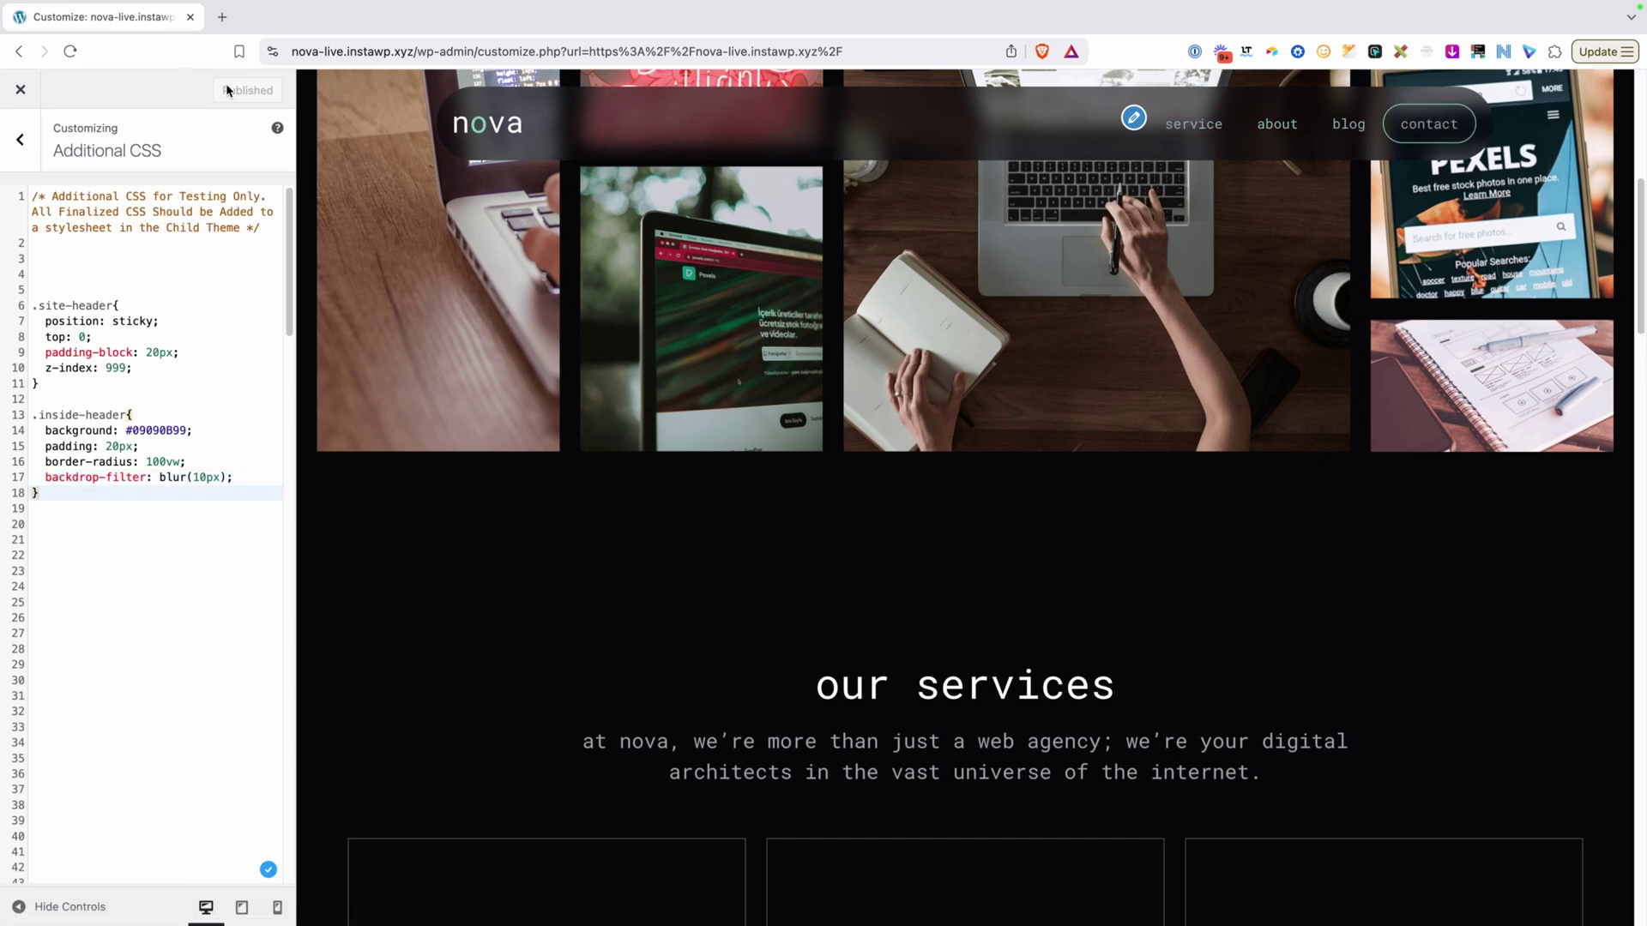
{"action": "key", "text": "ctrl+l"}
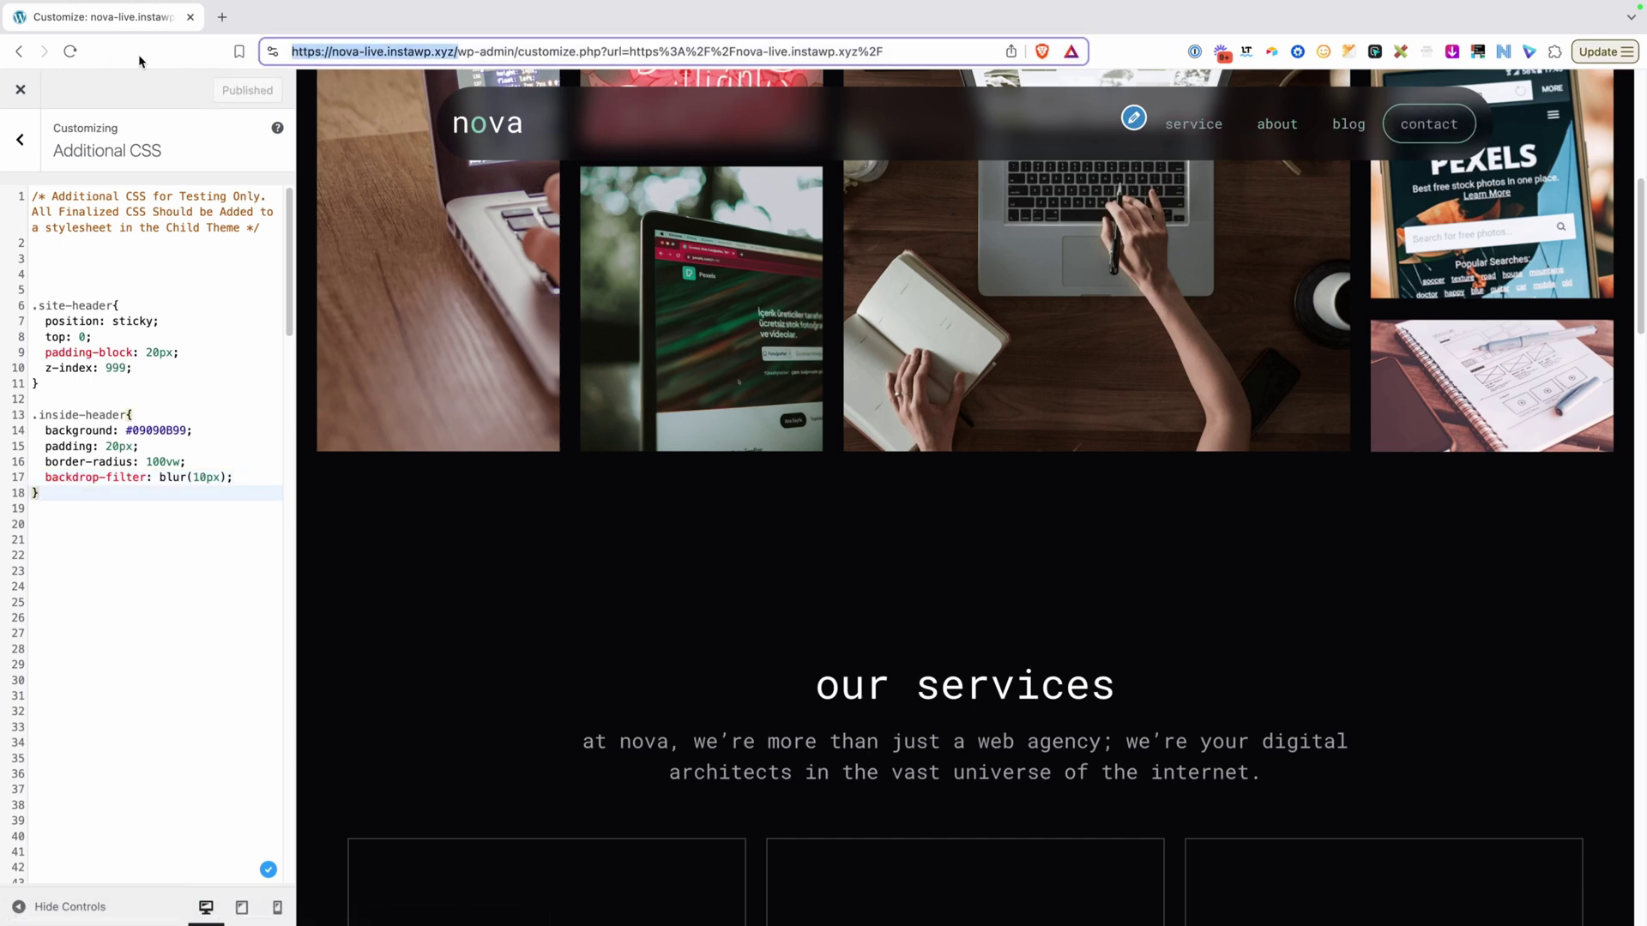
{"action": "key", "text": "ctrl+c"}
{"action": "key", "text": "ctrl+t"}
{"action": "key", "text": "ctrl+v"}
{"action": "key", "text": "Return"}
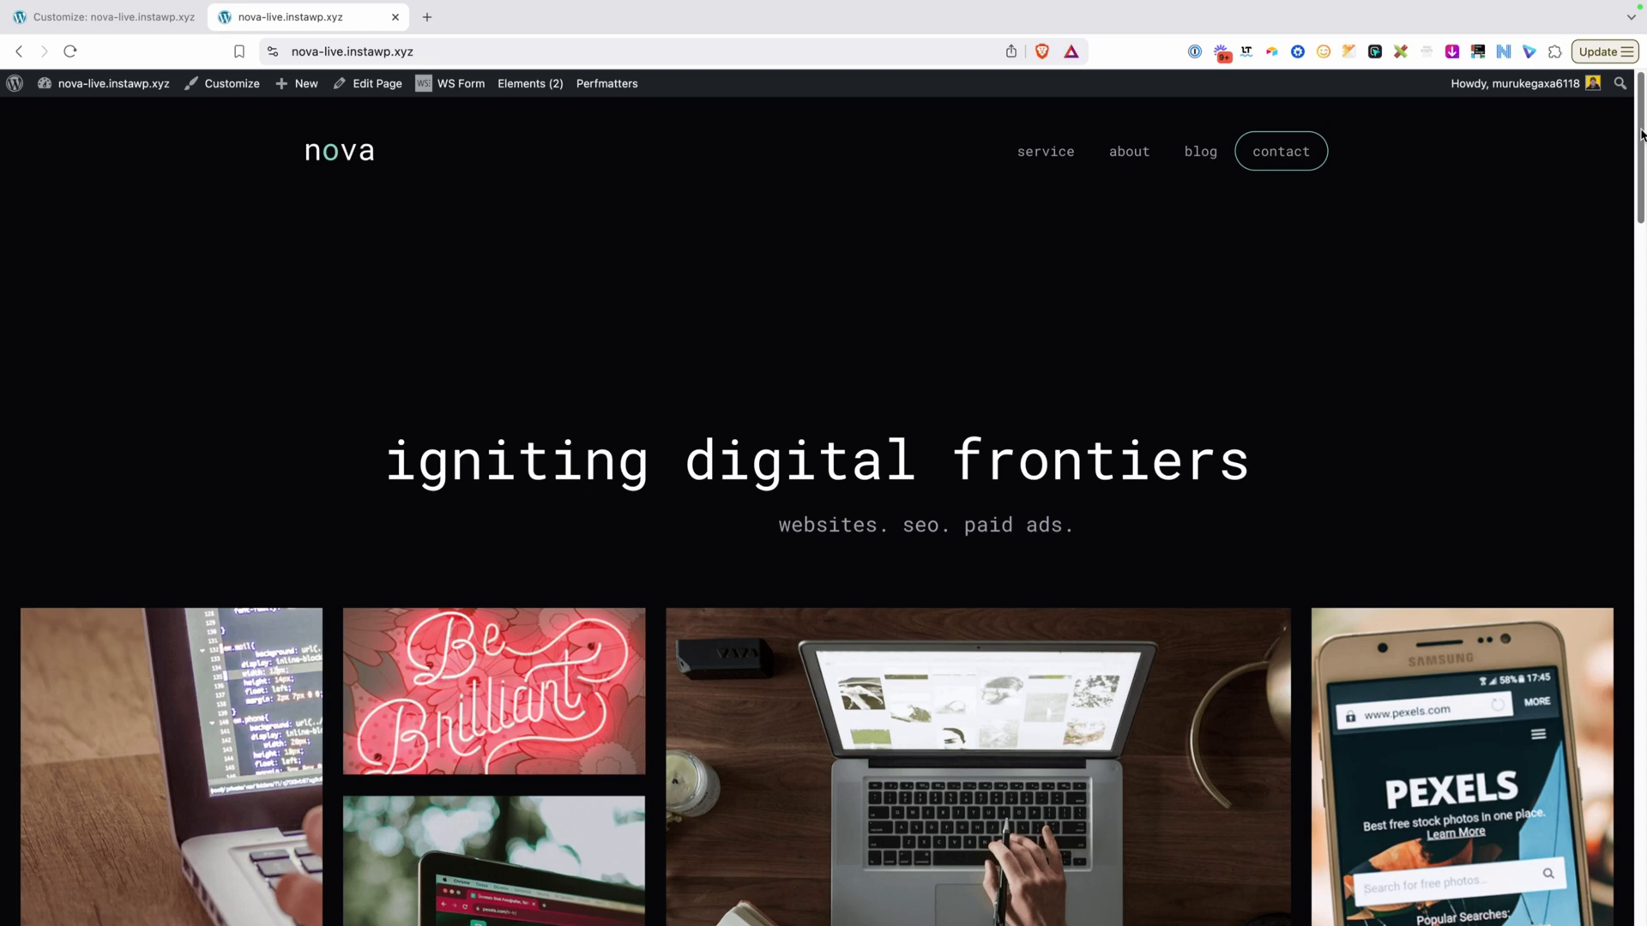
Scroll the live homepage to see the blurred pill header over the photo grid.
{"action": "left_click_drag", "start_coordinate": [1640, 135], "coordinate": [1641, 203]}
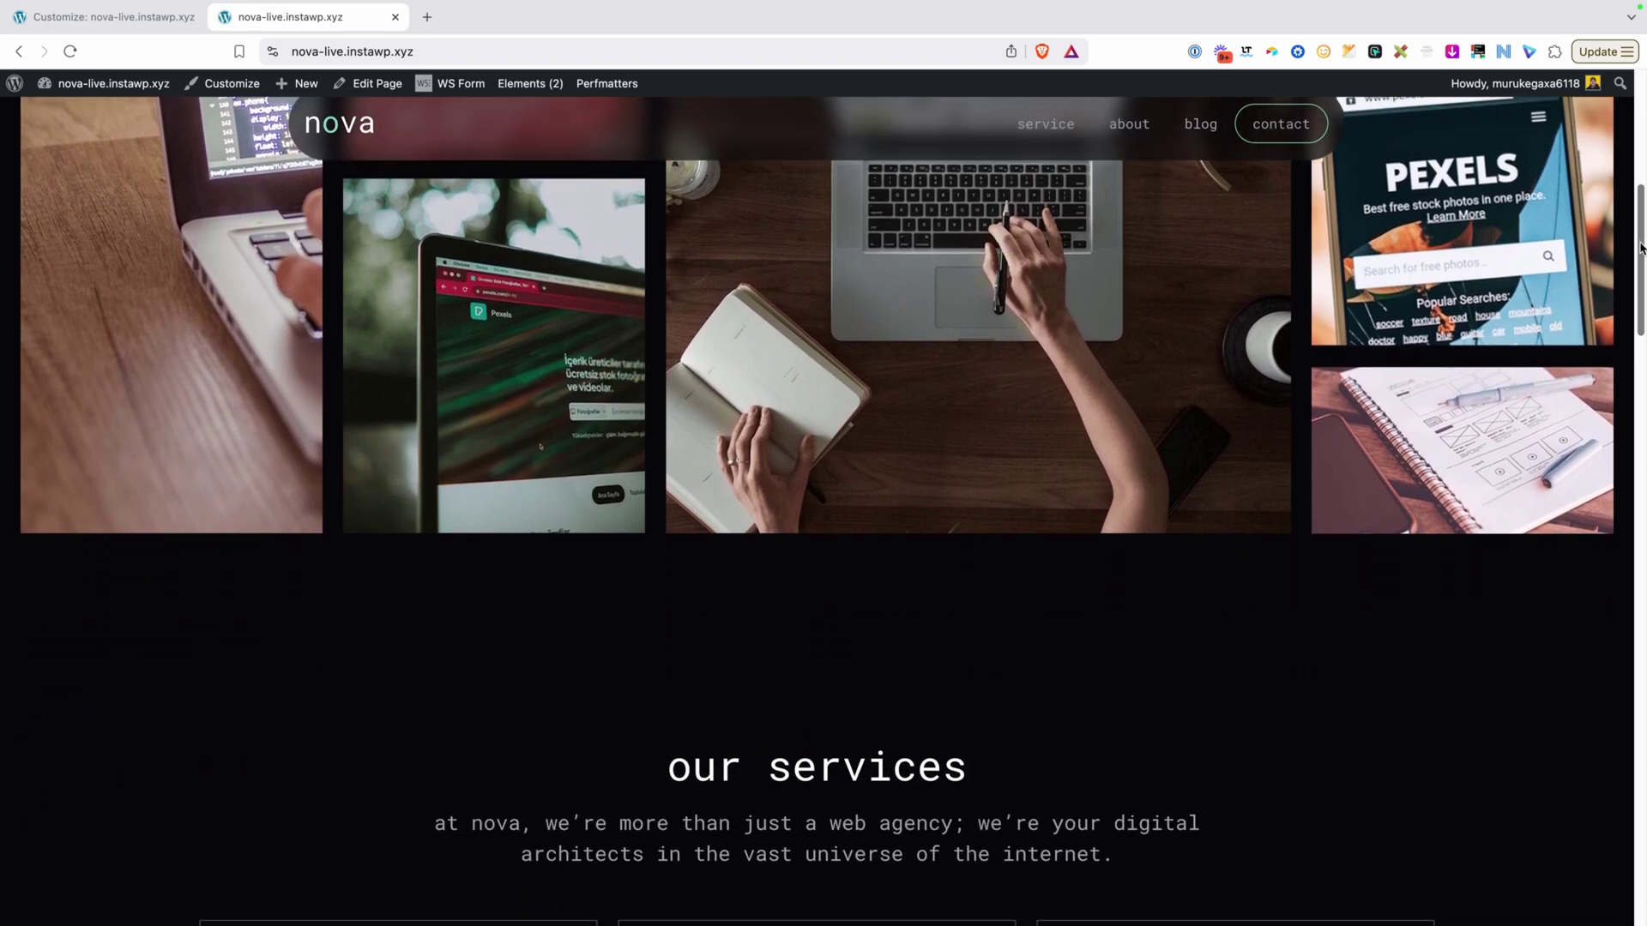
{"action": "mouse_move", "coordinate": [1641, 202]}
{"action": "left_mouse_down"}
{"action": "mouse_move", "coordinate": [1642, 277]}
{"action": "mouse_move", "coordinate": [1635, 167]}
{"action": "left_mouse_up"}
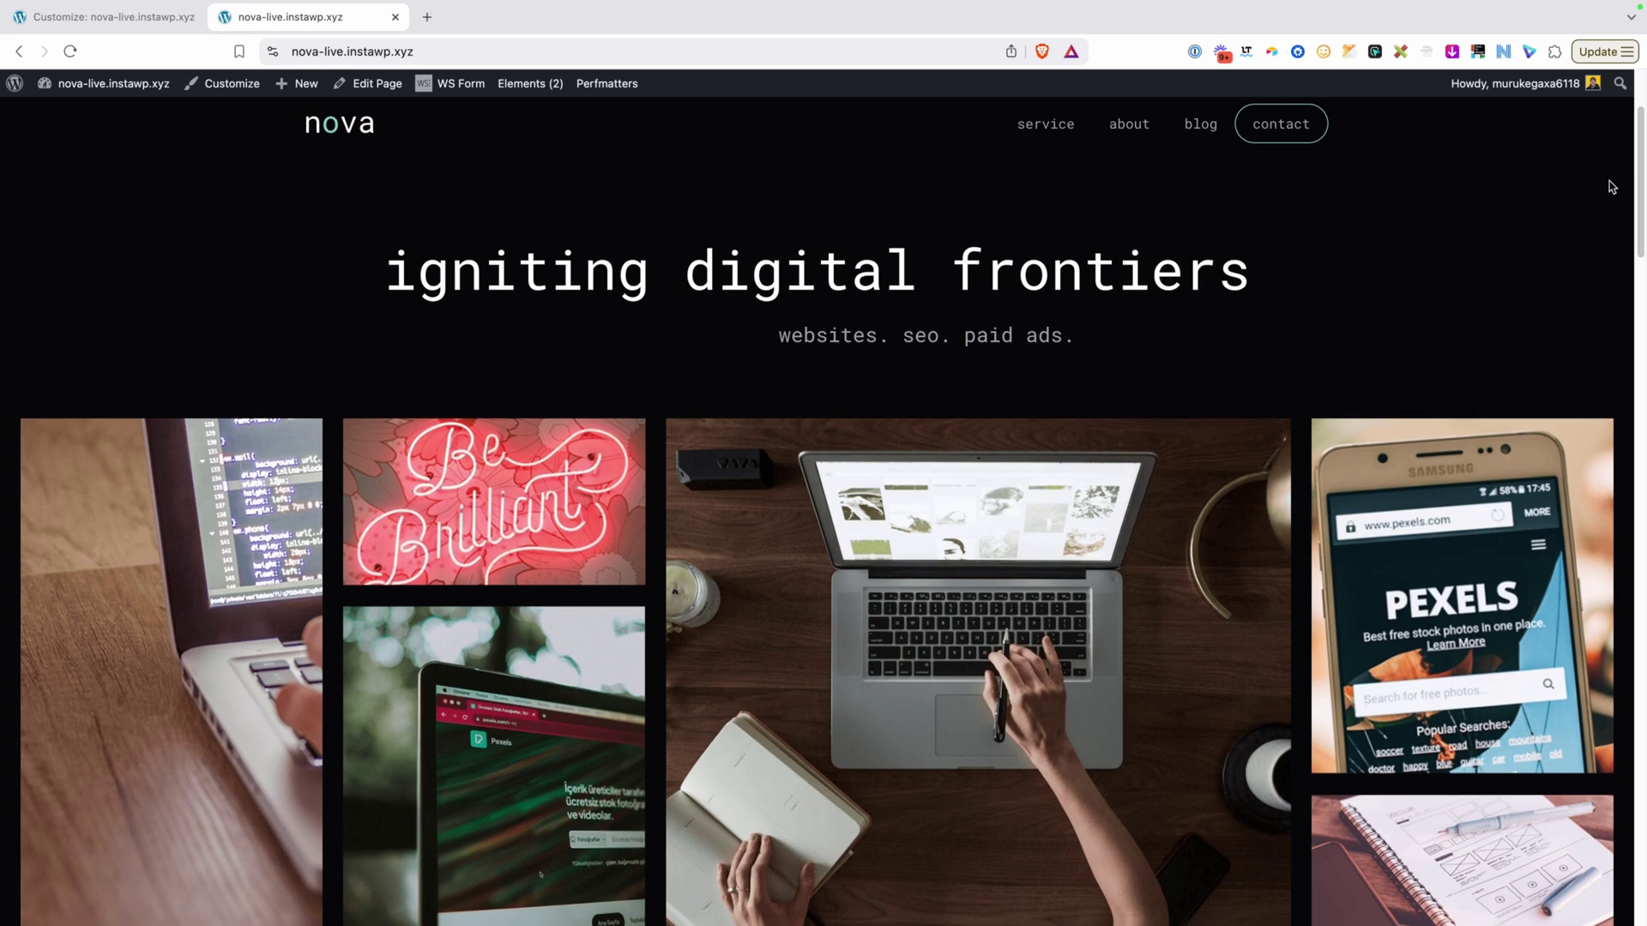
{"action": "left_click_drag", "start_coordinate": [1637, 177], "coordinate": [1606, 250]}
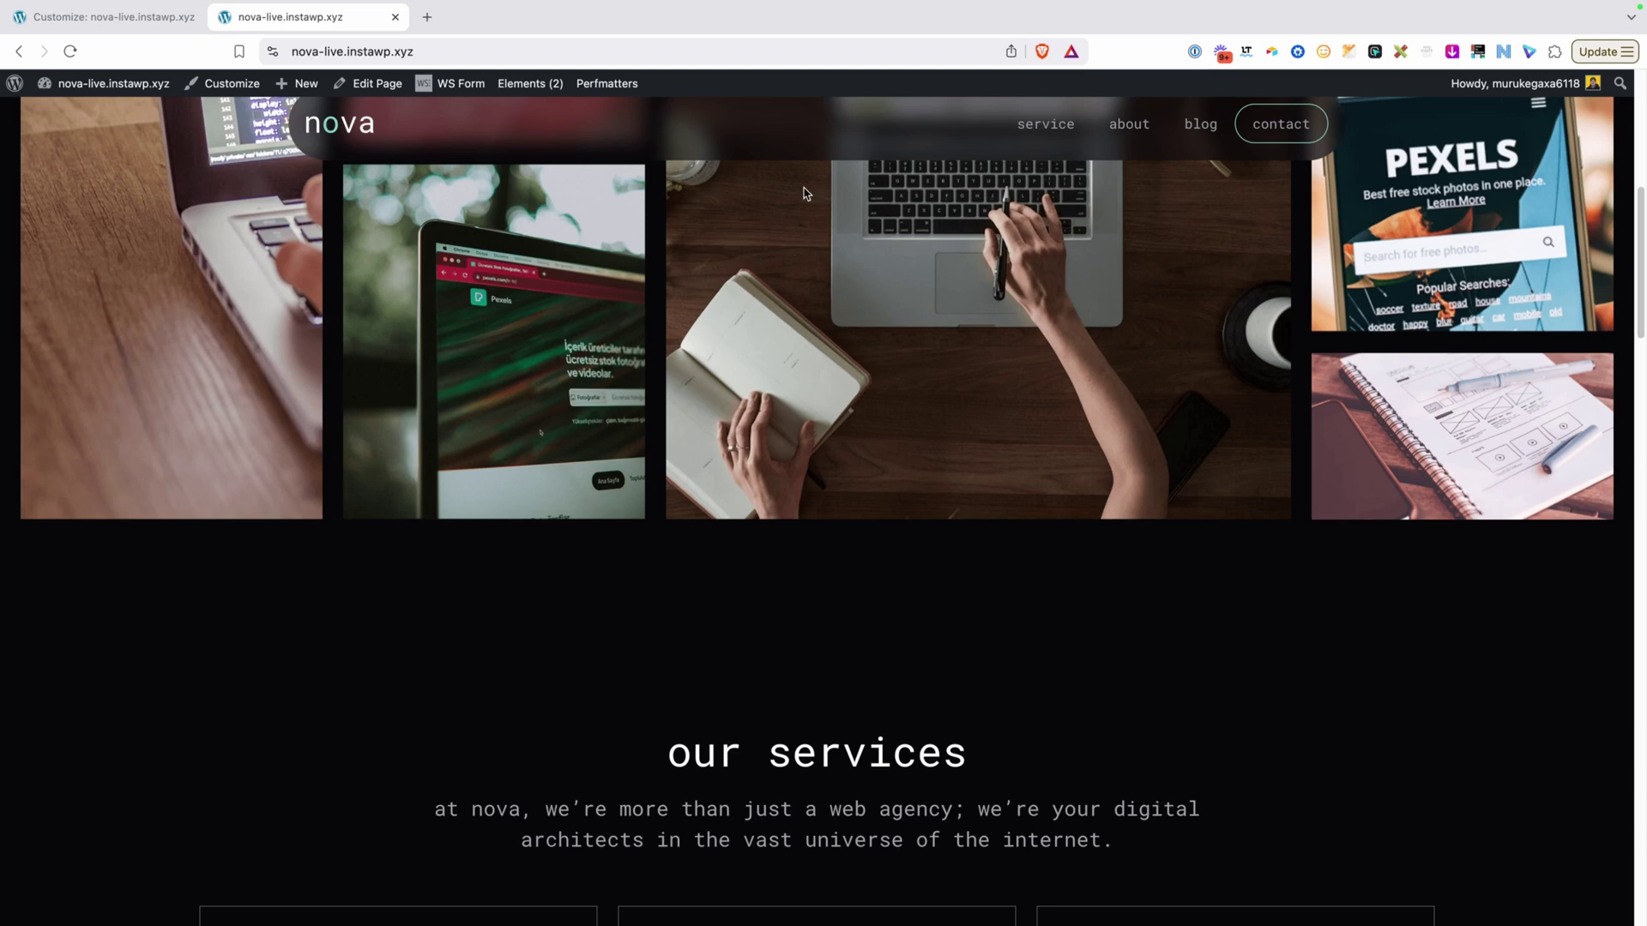
Add .admin-bar .site-header{ top: 32px; }, publish, and return to the live site tab.
{"action": "left_click", "coordinate": [133, 17]}
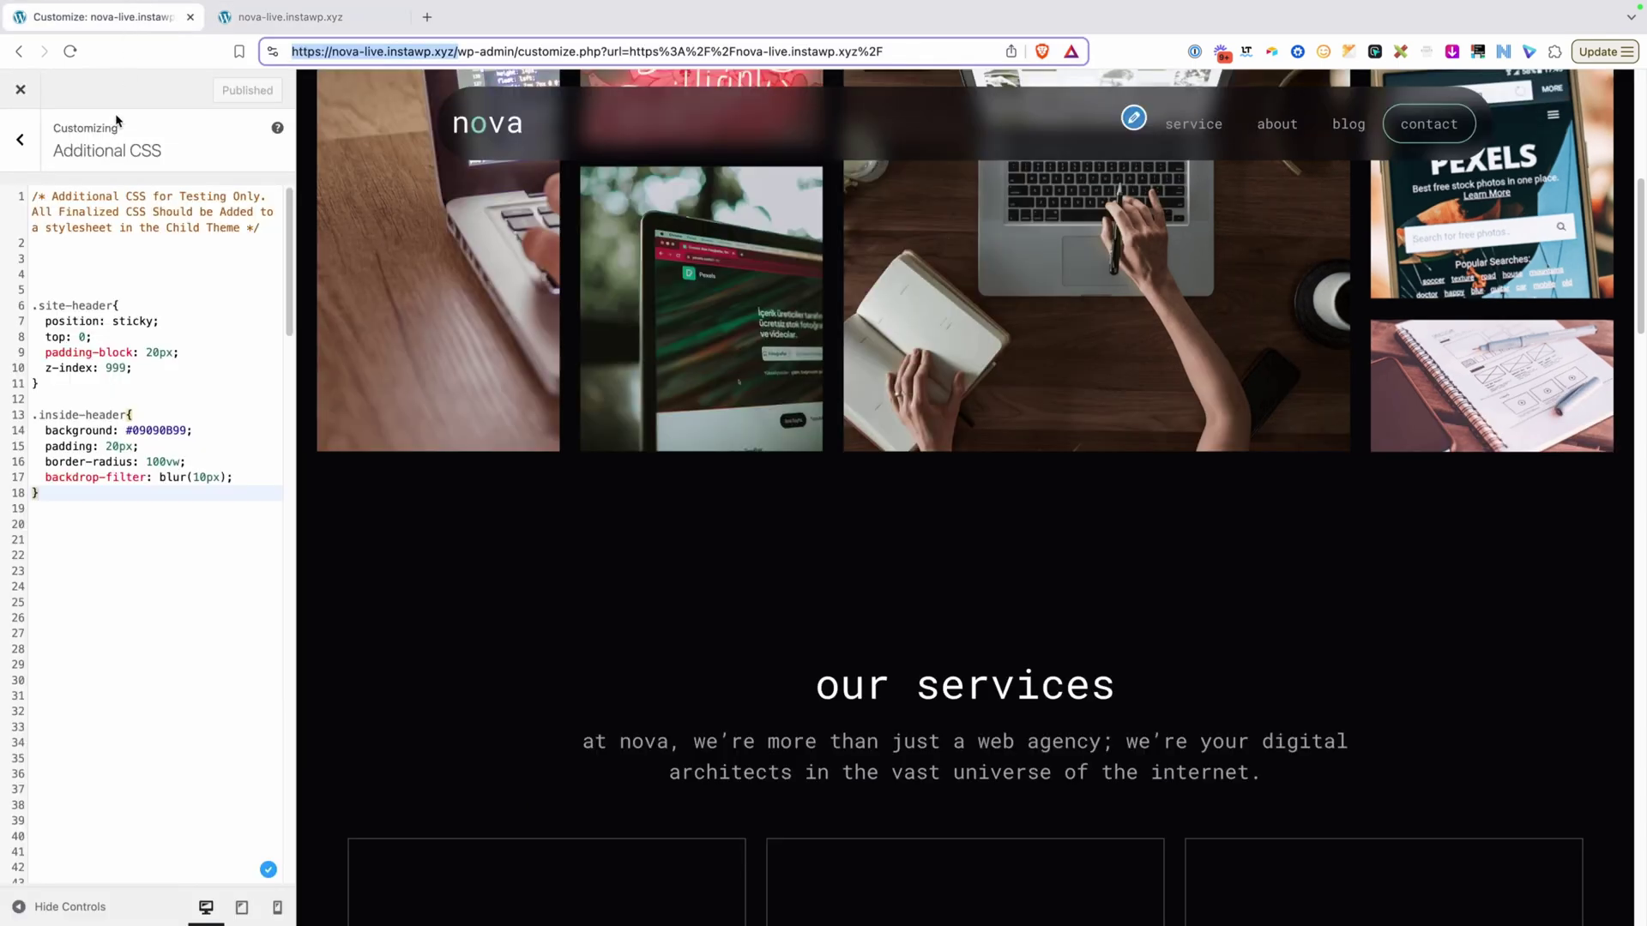
{"action": "left_click", "coordinate": [85, 492]}
{"action": "key", "text": "Return"}
{"action": "key", "text": "Return"}
{"action": "type", "text": ".admin-bar .site-header{"}
{"action": "key", "text": "Return"}
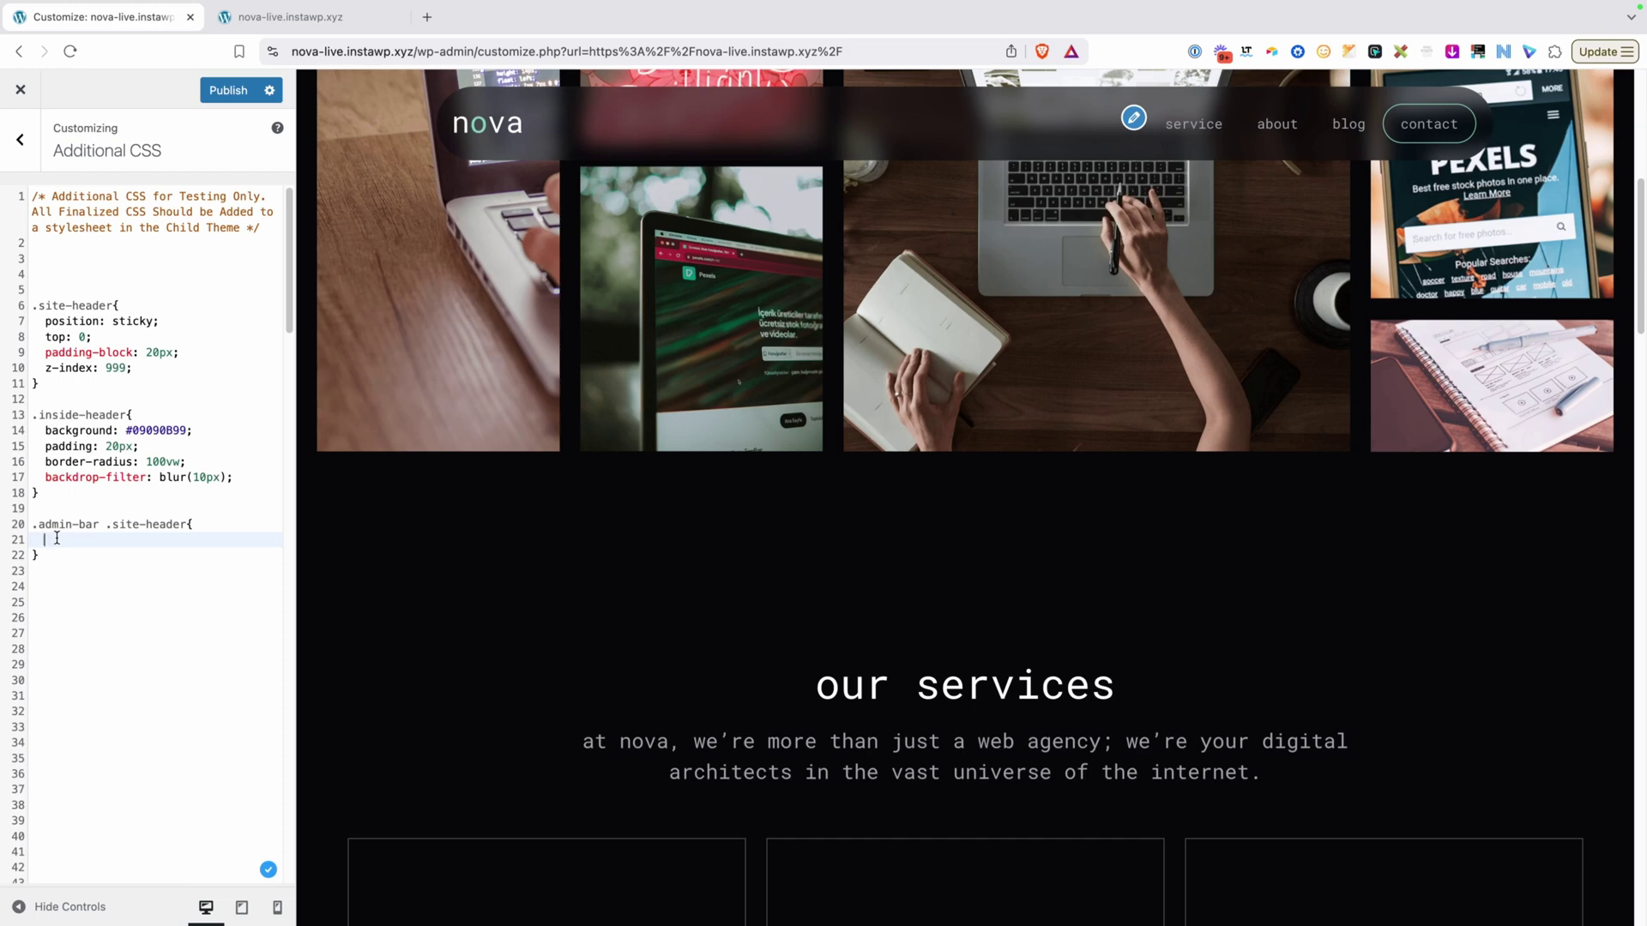
{"action": "type", "text": "top: 32px;"}
{"action": "left_click", "coordinate": [228, 90]}
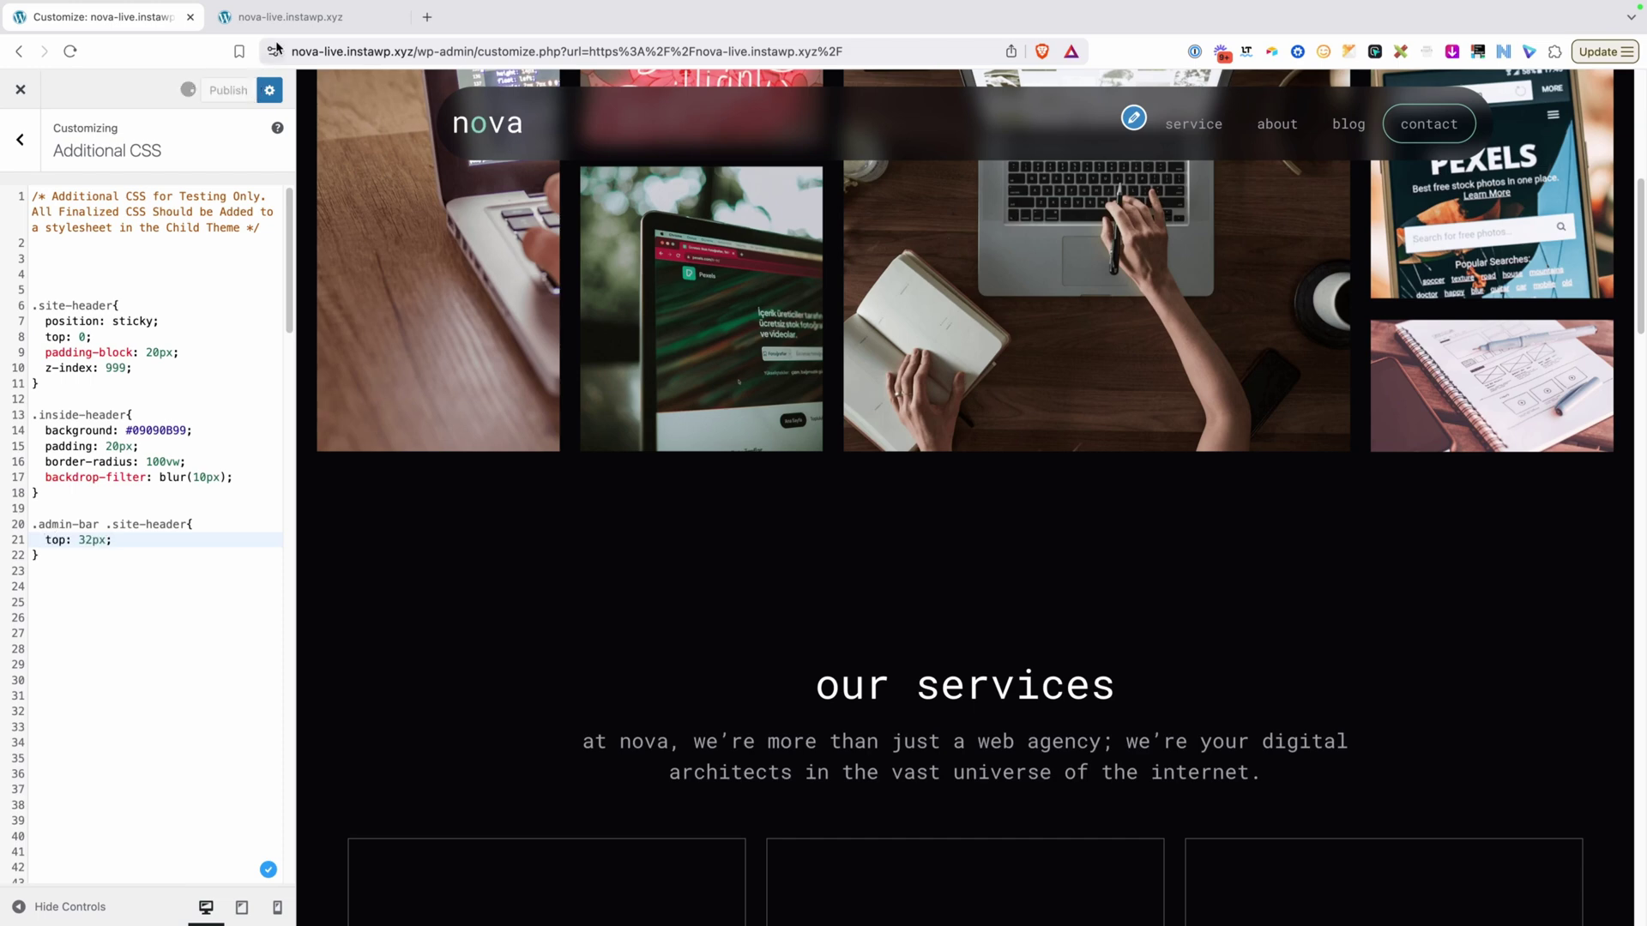
{"action": "left_click", "coordinate": [297, 17]}
{"action": "key", "text": "super+l"}
{"action": "key", "text": "Return"}
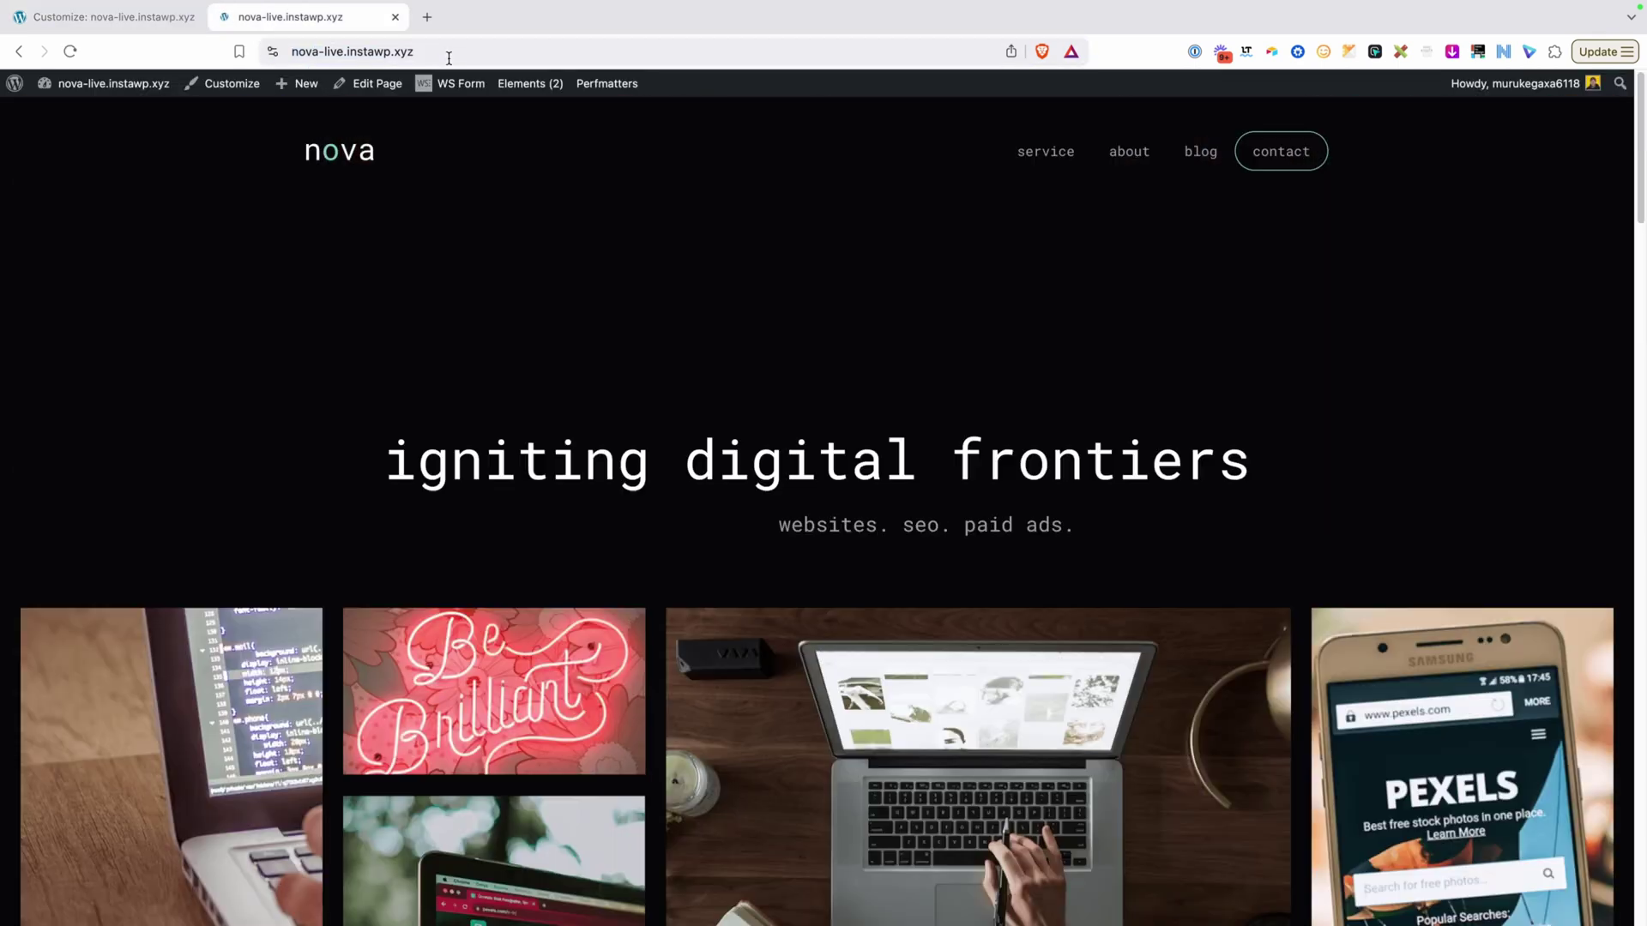
{"action": "scroll", "coordinate": [600, 120], "scroll_direction": "down", "scroll_amount": 7}
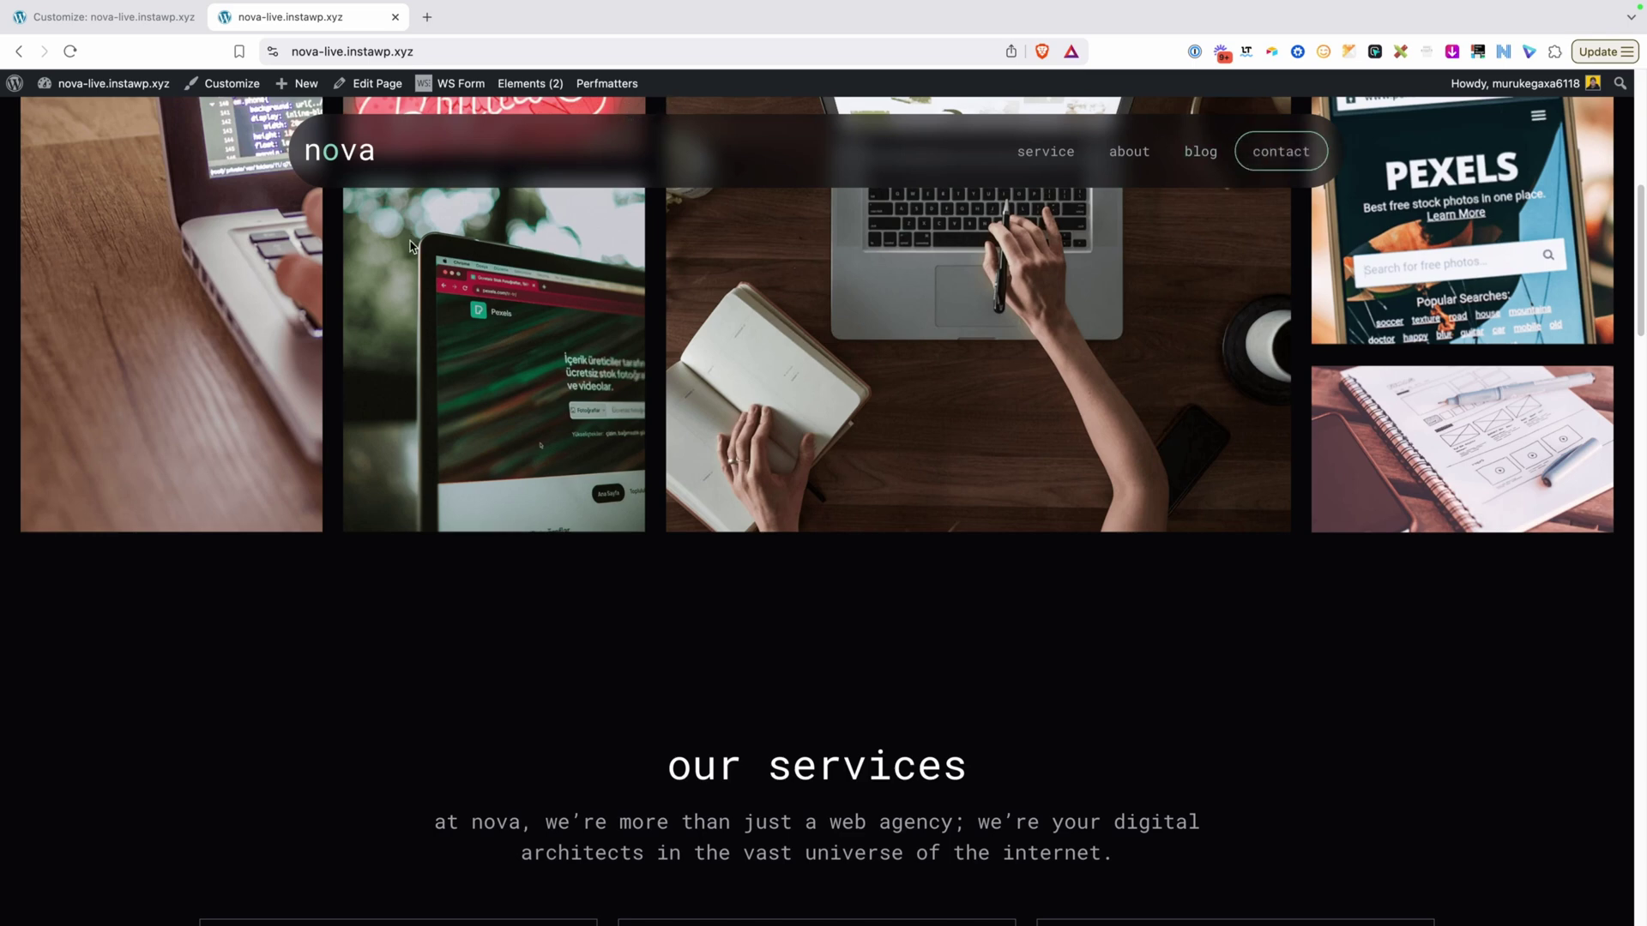
{"action": "mouse_move", "coordinate": [1639, 203]}
{"action": "left_mouse_down"}
{"action": "mouse_move", "coordinate": [1639, 224]}
{"action": "mouse_move", "coordinate": [1613, 129]}
{"action": "mouse_move", "coordinate": [1632, 297]}
{"action": "mouse_move", "coordinate": [1644, 103]}
{"action": "left_mouse_up"}
Add animation-timeline: scroll(); inside the .inside-header rule.
{"action": "left_click", "coordinate": [118, 19]}
{"action": "left_click", "coordinate": [102, 572]}
{"action": "key", "text": "Return"}
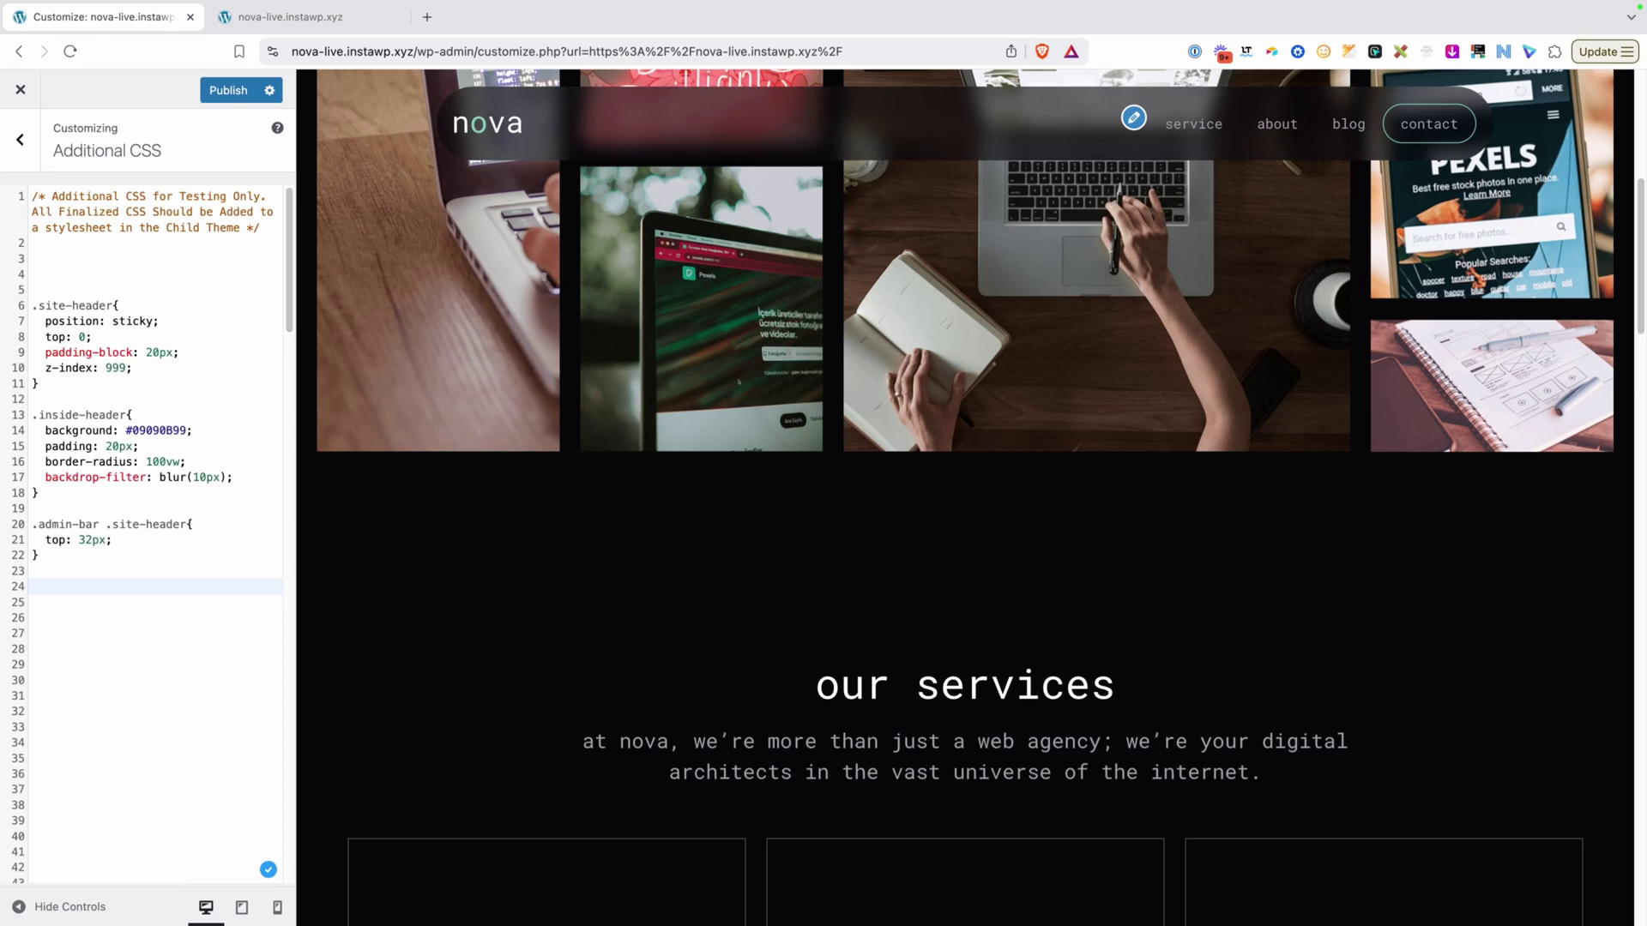
{"action": "left_click", "coordinate": [233, 477]}
{"action": "key", "text": "Return"}
{"action": "key", "text": "Return"}
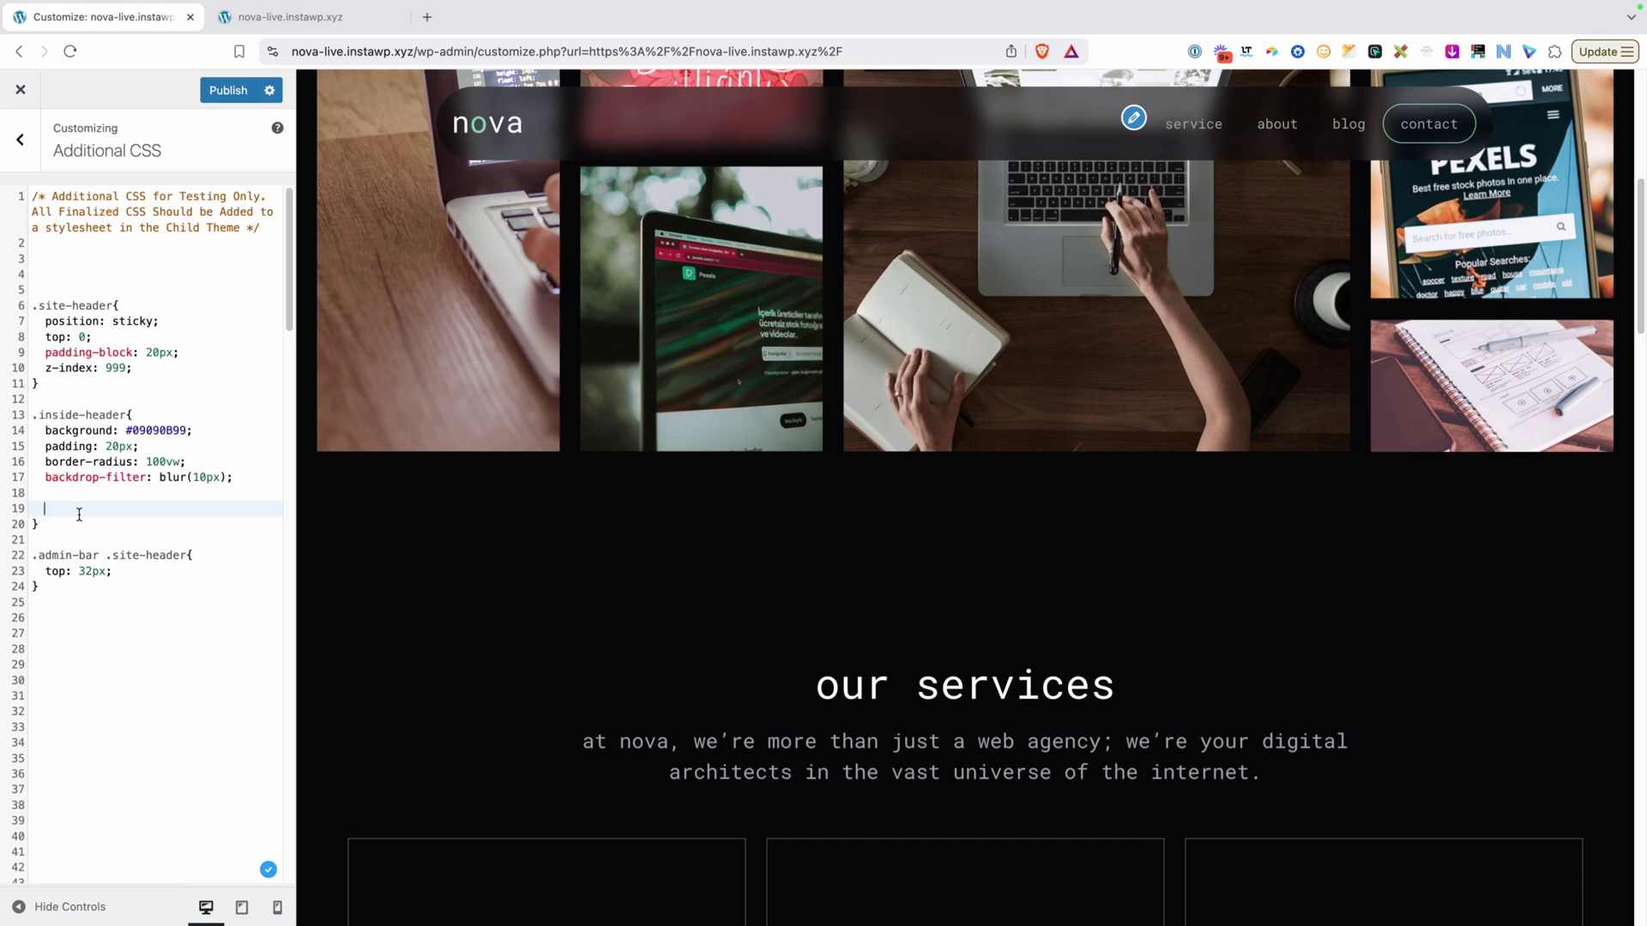
{"action": "type", "text": "animation-timeline: scroll();"}
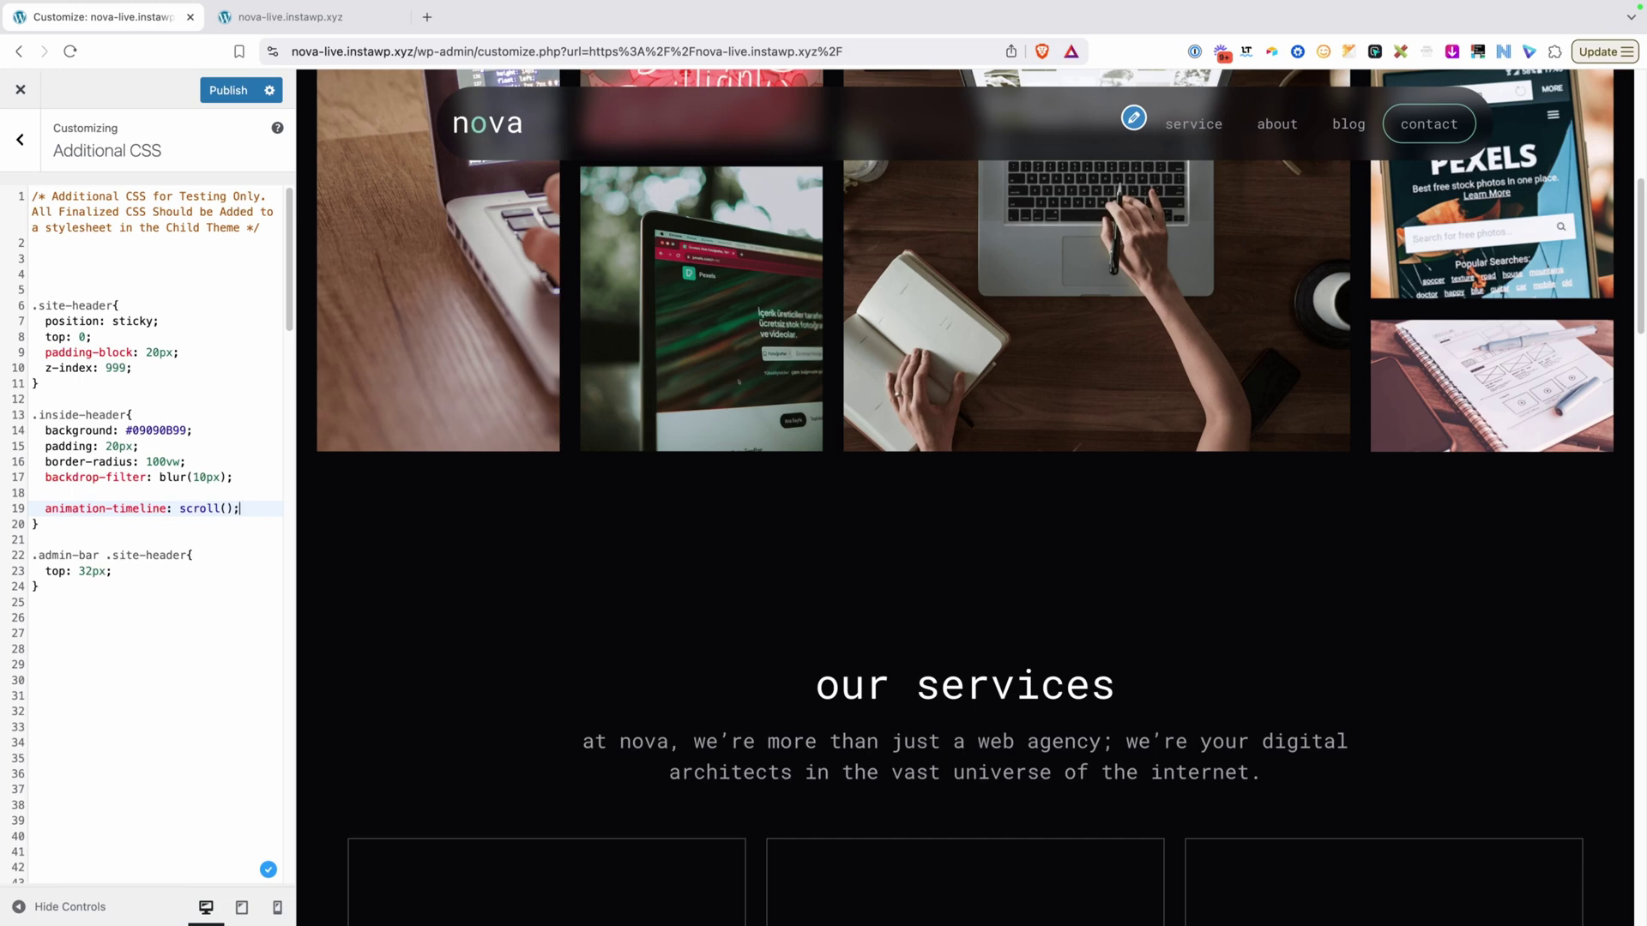
Add animation-range 150px 650px, forwards fill mode and animation-name header-scroll.
{"action": "key", "text": "Return"}
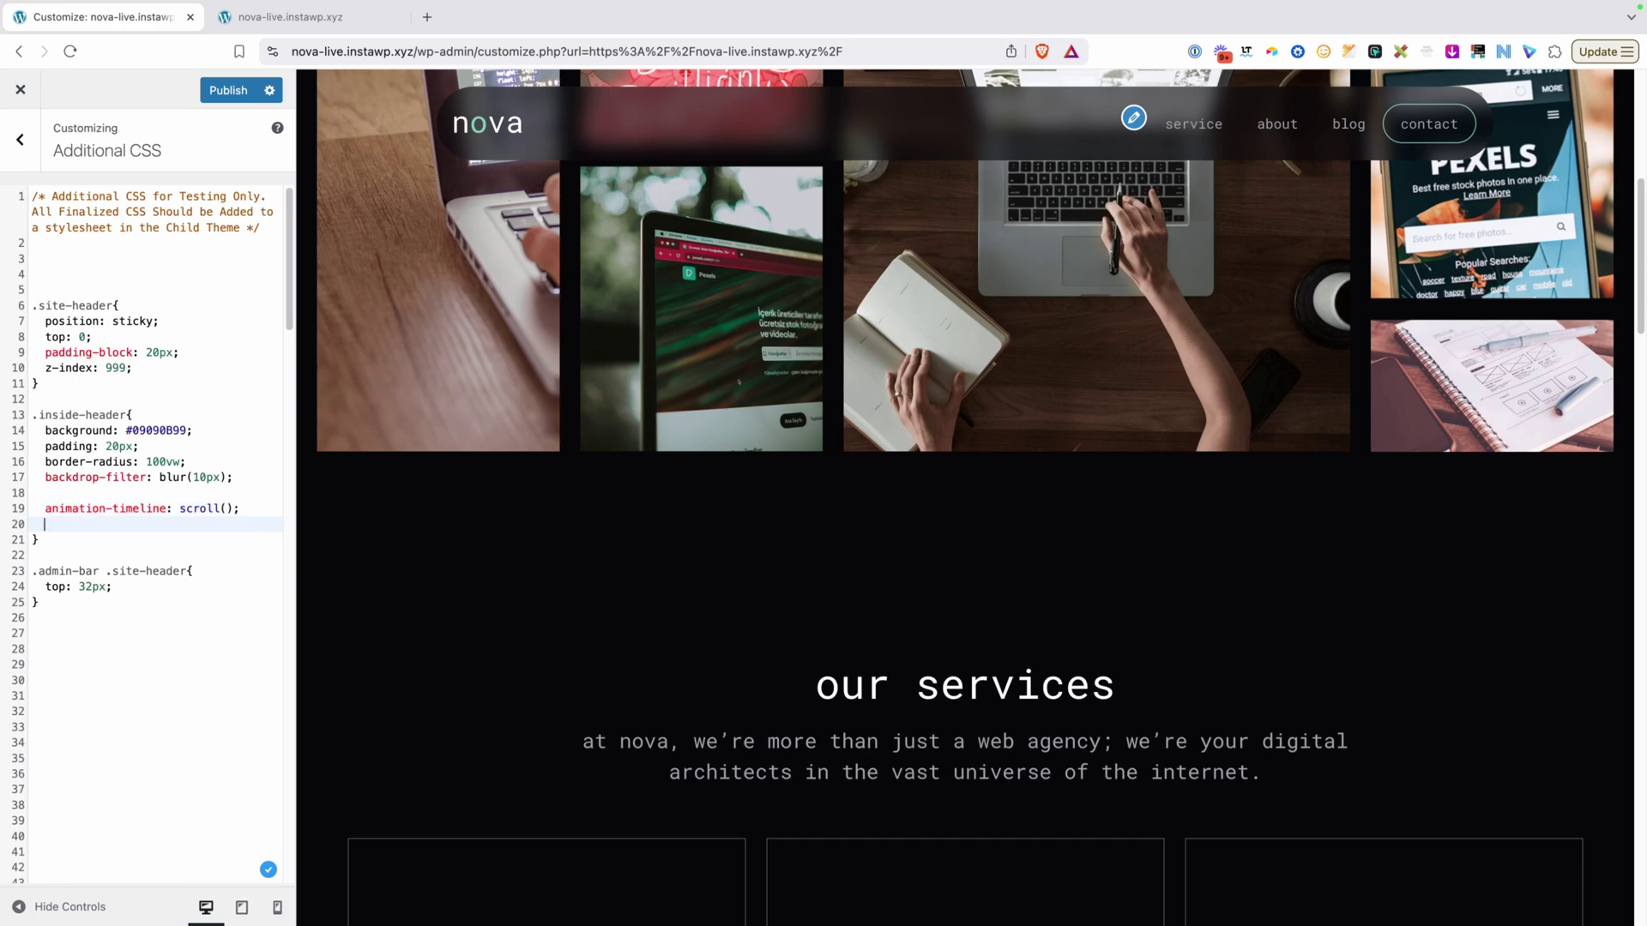
{"action": "type", "text": "animation-range: 150px 650px;"}
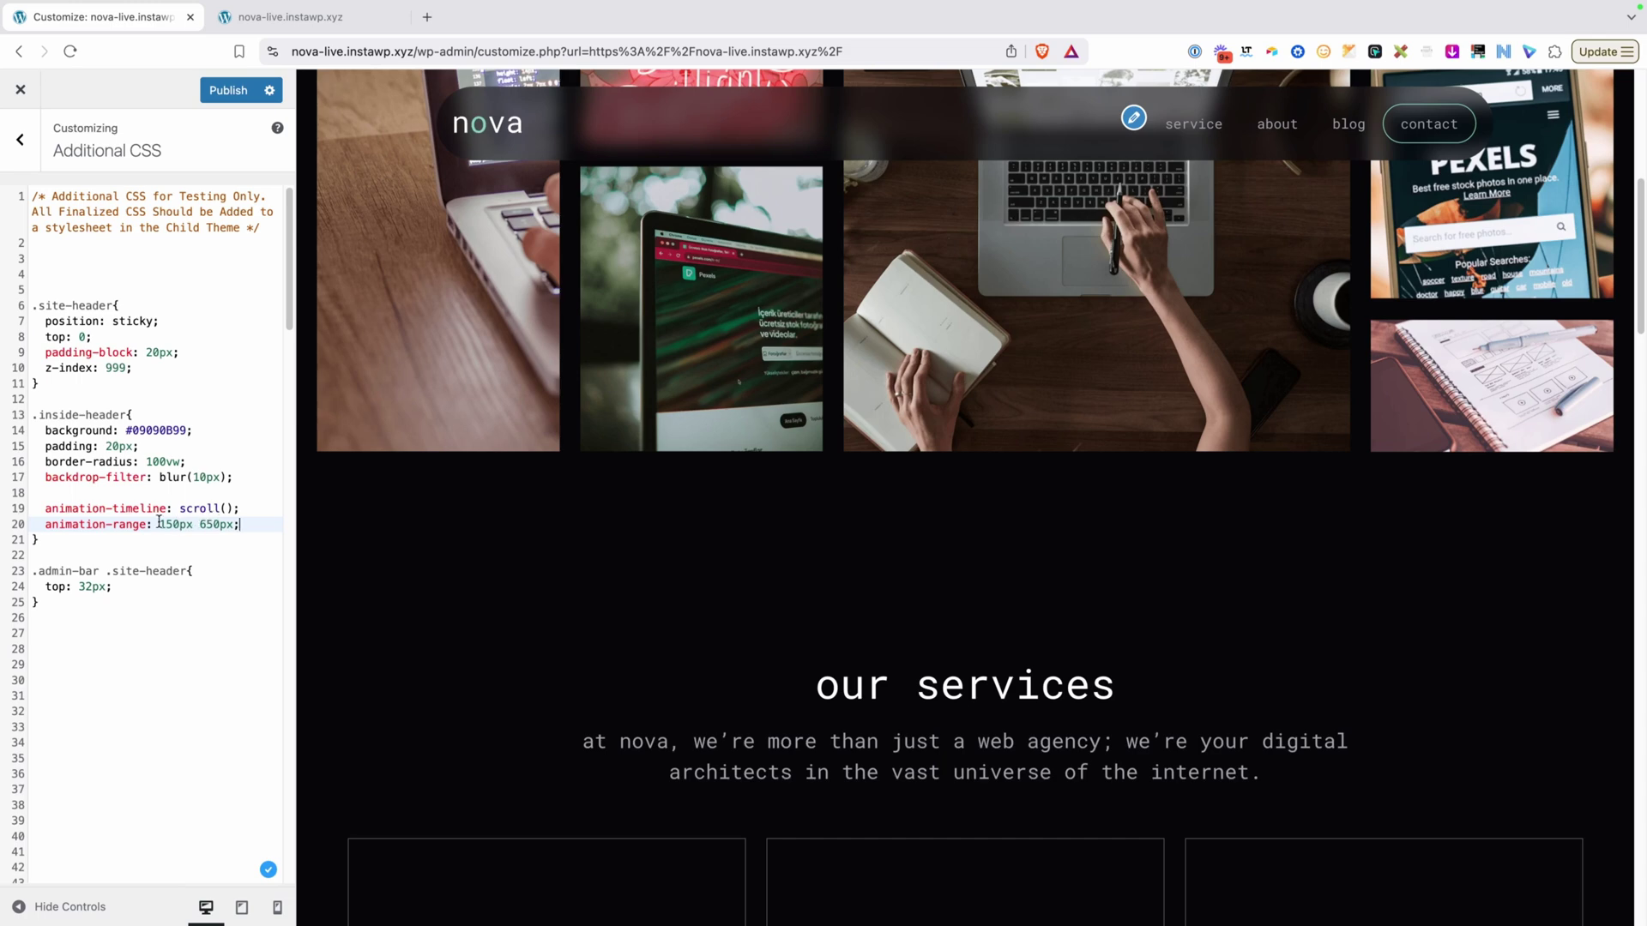
{"action": "left_click_drag", "start_coordinate": [158, 522], "coordinate": [181, 522]}
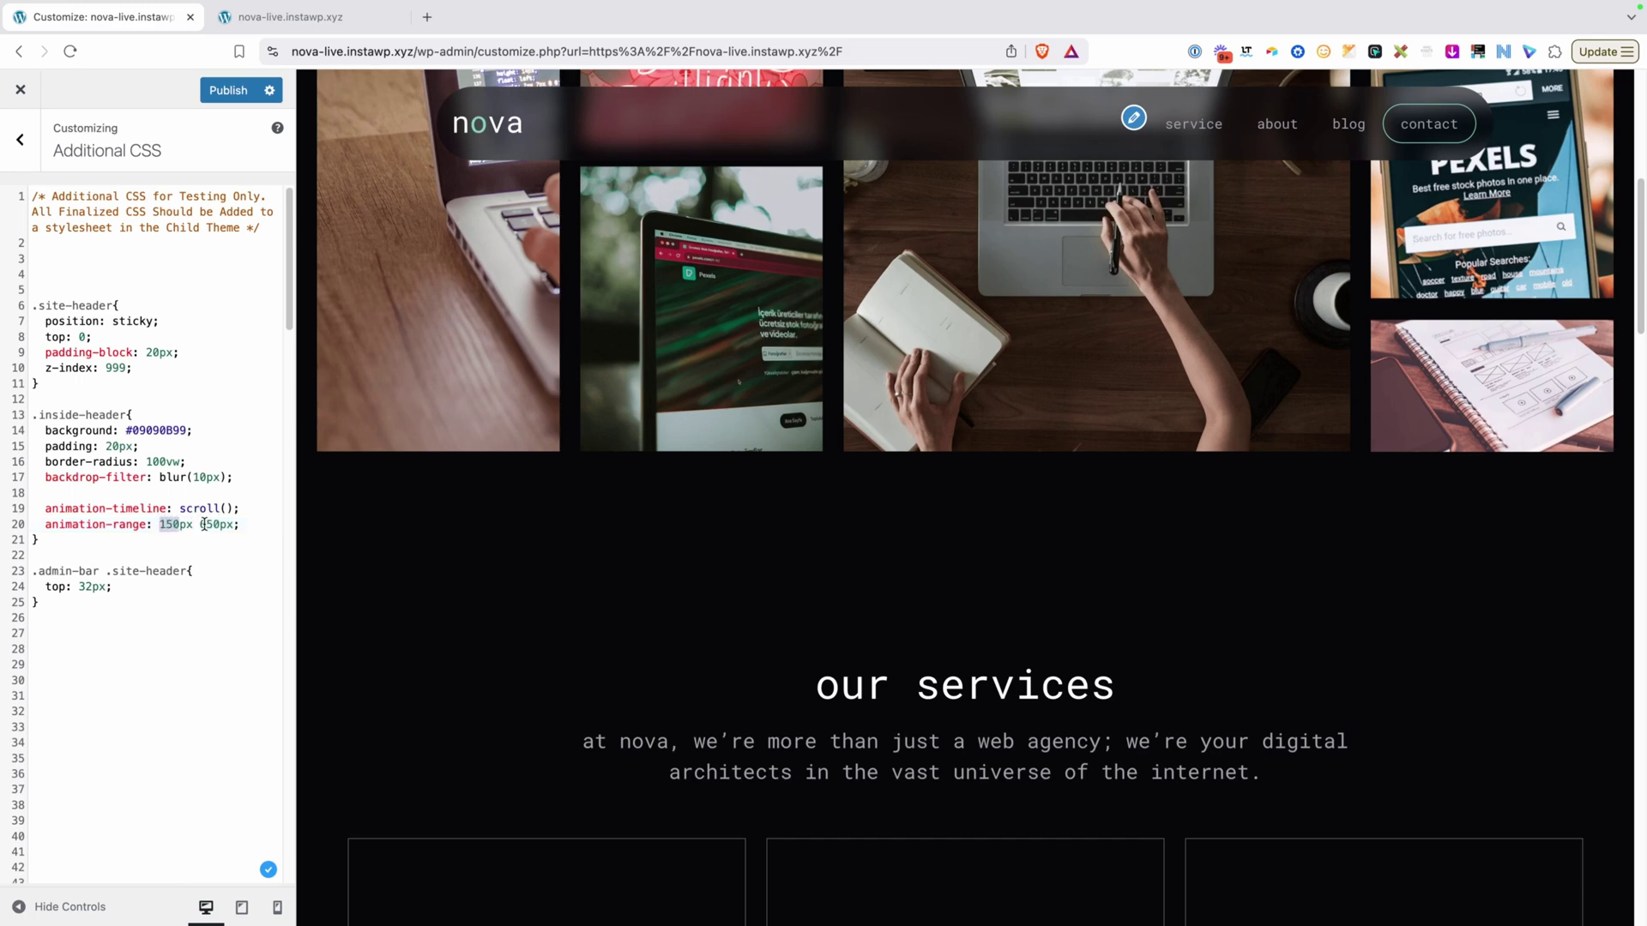
{"action": "left_click_drag", "start_coordinate": [200, 524], "coordinate": [220, 524]}
{"action": "left_click", "coordinate": [240, 524]}
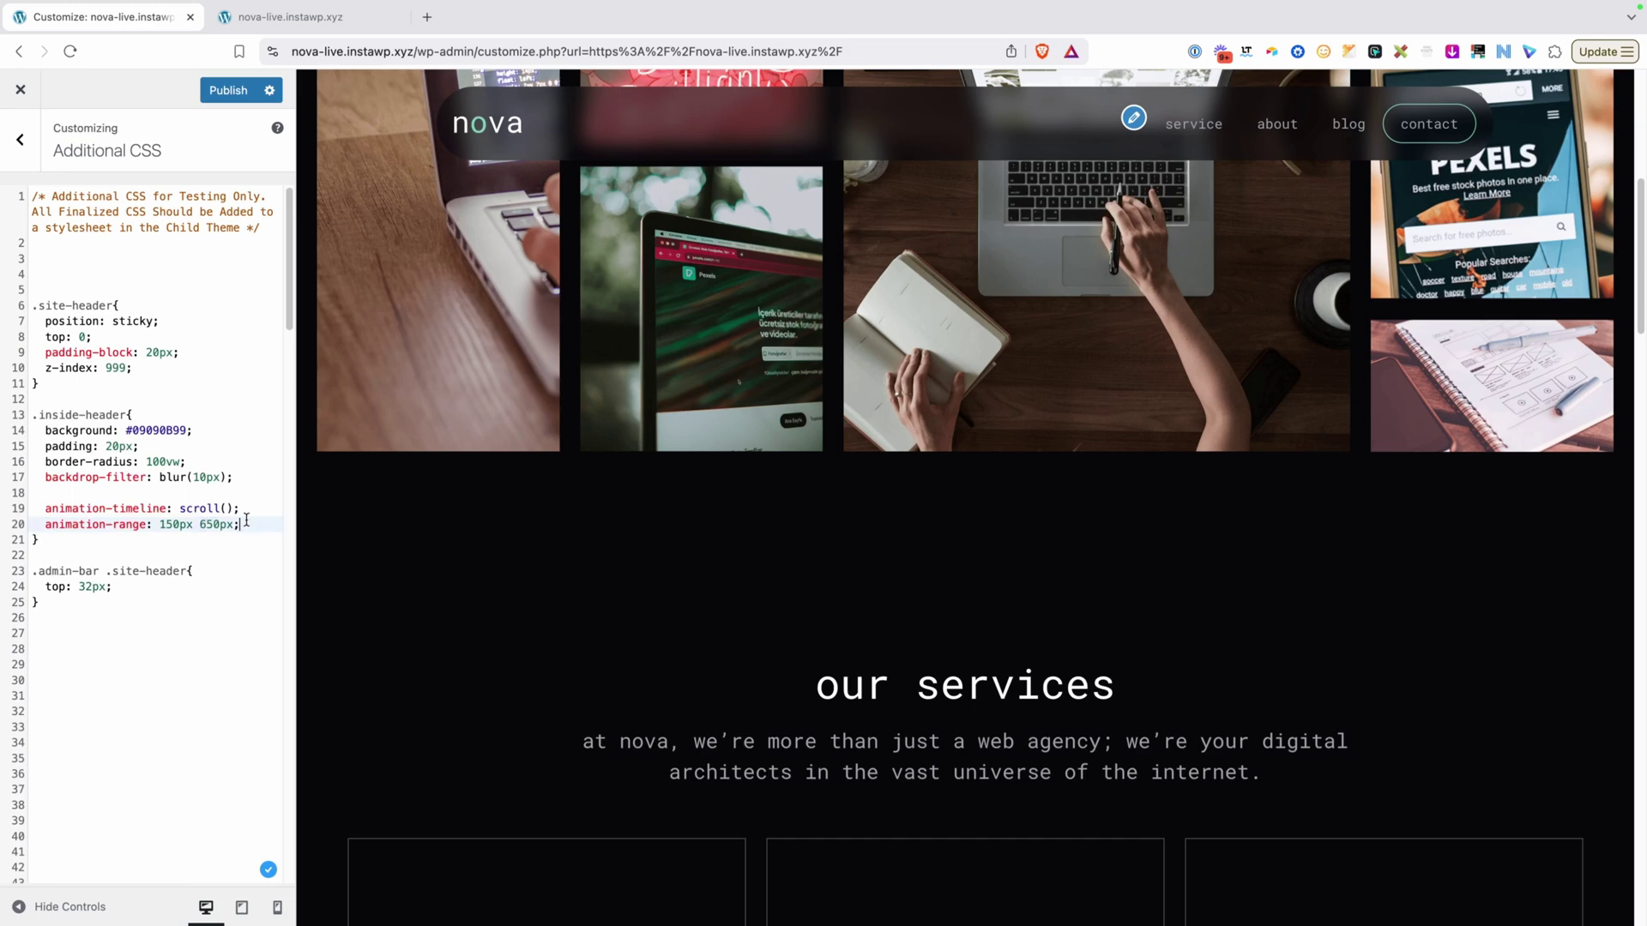
{"action": "key", "text": "Return"}
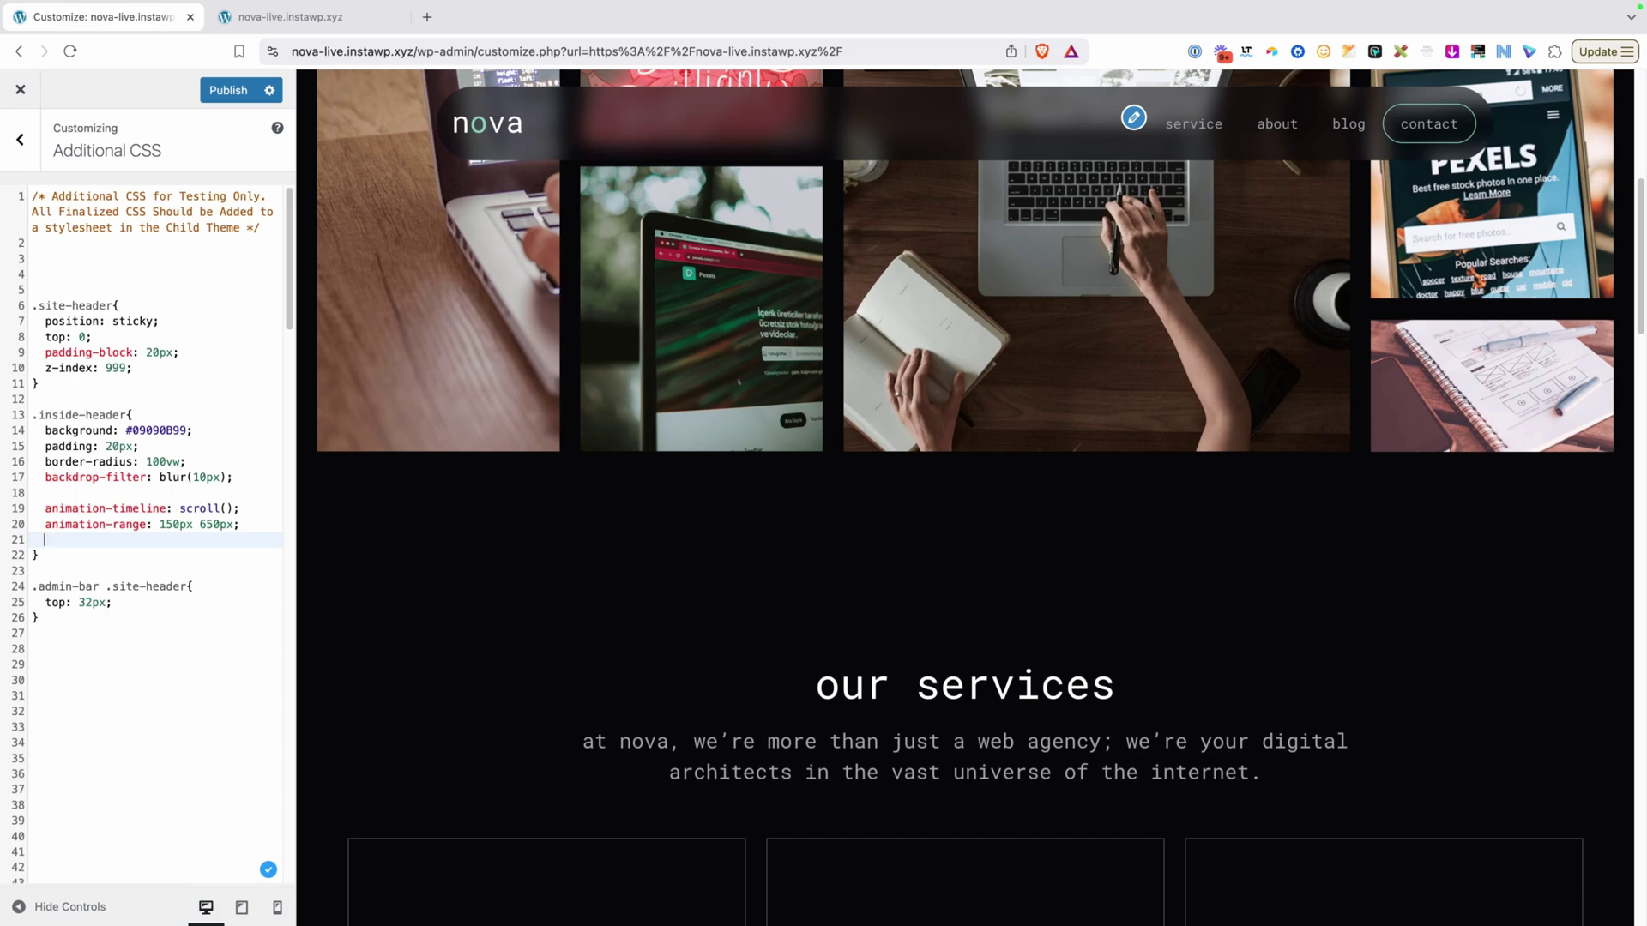
{"action": "type", "text": "animation-fill-mode: forwards;"}
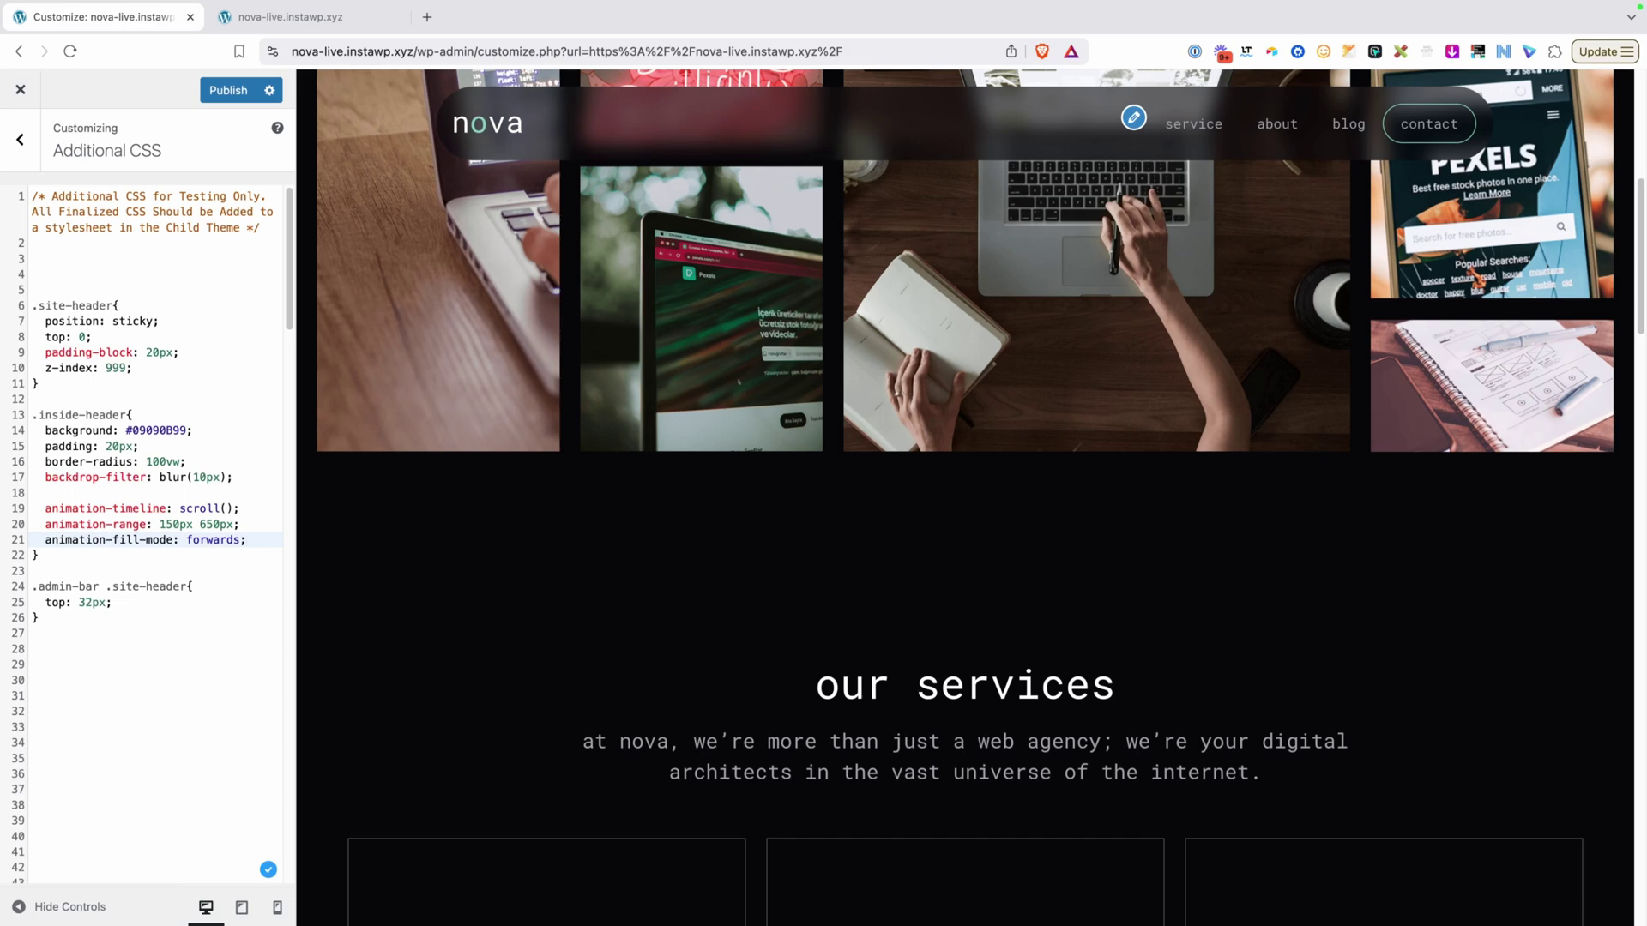
{"action": "key", "text": "Return"}
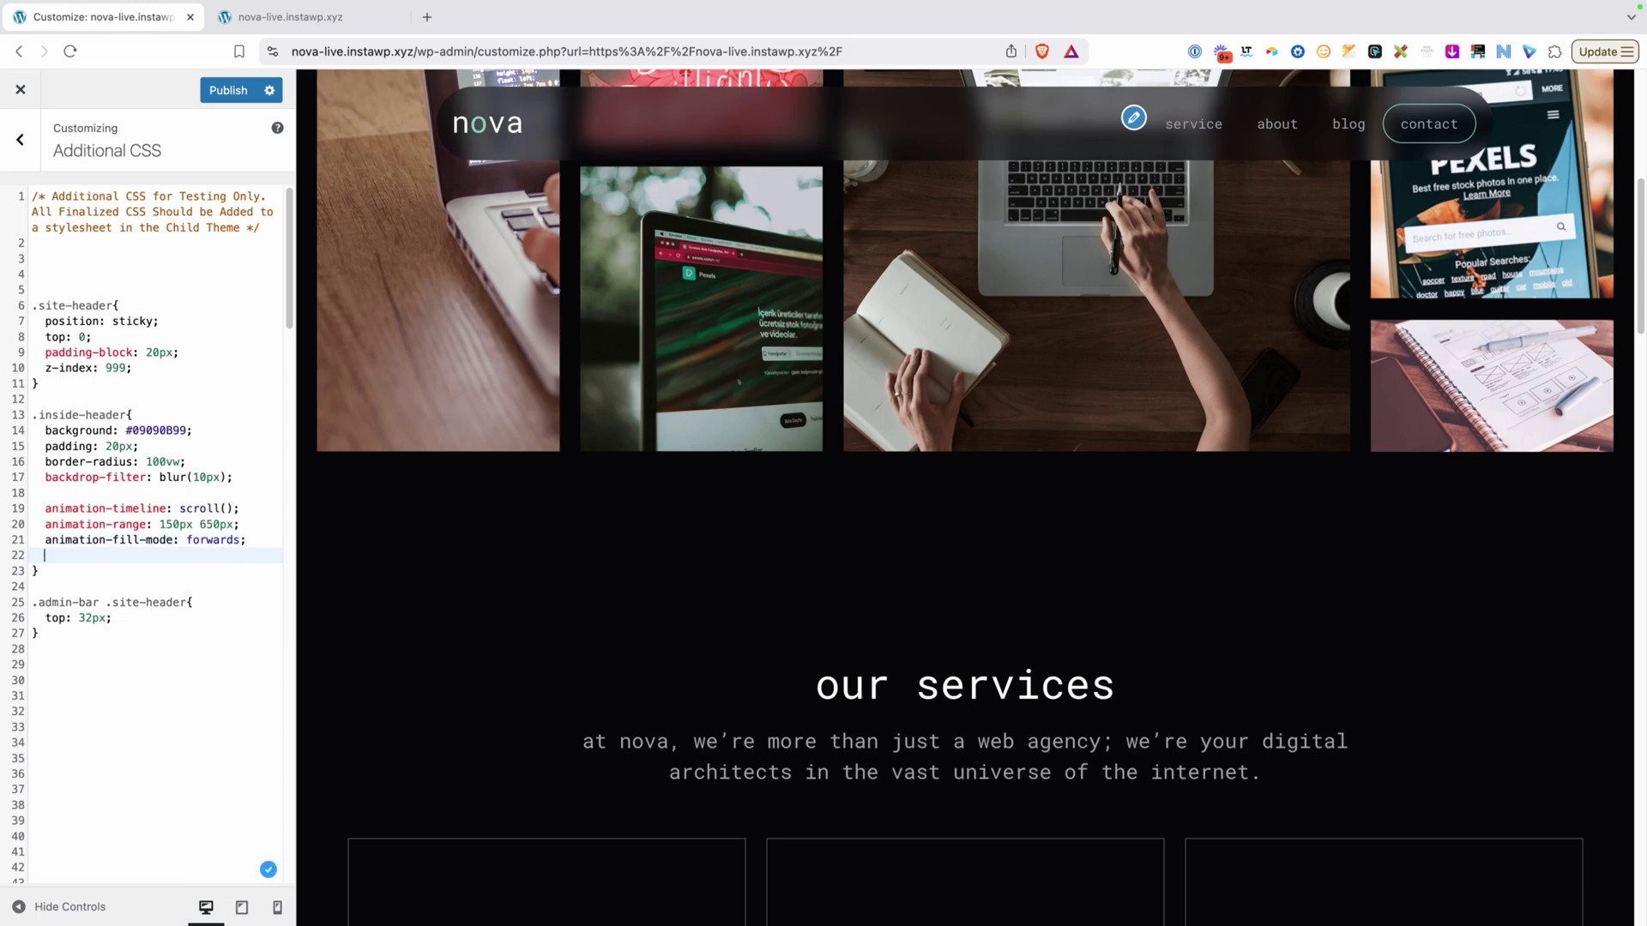
{"action": "type", "text": "animation-name: header-scroll;"}
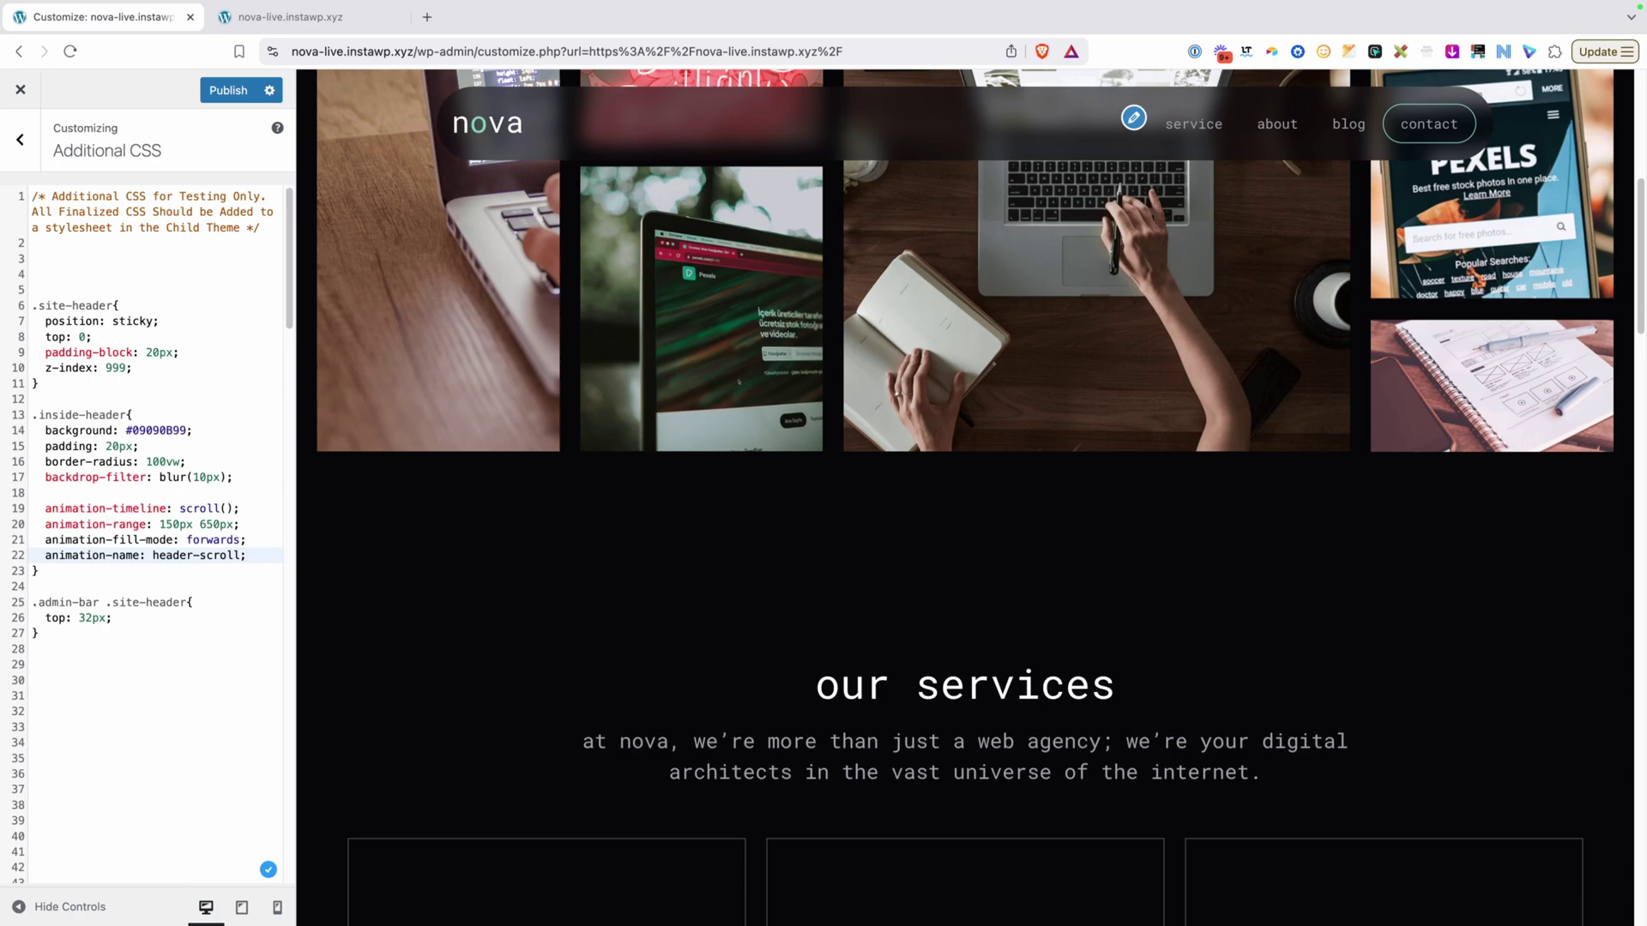
{"action": "scroll", "coordinate": [1620, 214], "scroll_direction": "up", "scroll_amount": 4}
{"action": "scroll", "coordinate": [1619, 214], "scroll_direction": "up", "scroll_amount": 3}
{"action": "scroll", "coordinate": [1619, 214], "scroll_direction": "down", "scroll_amount": 6}
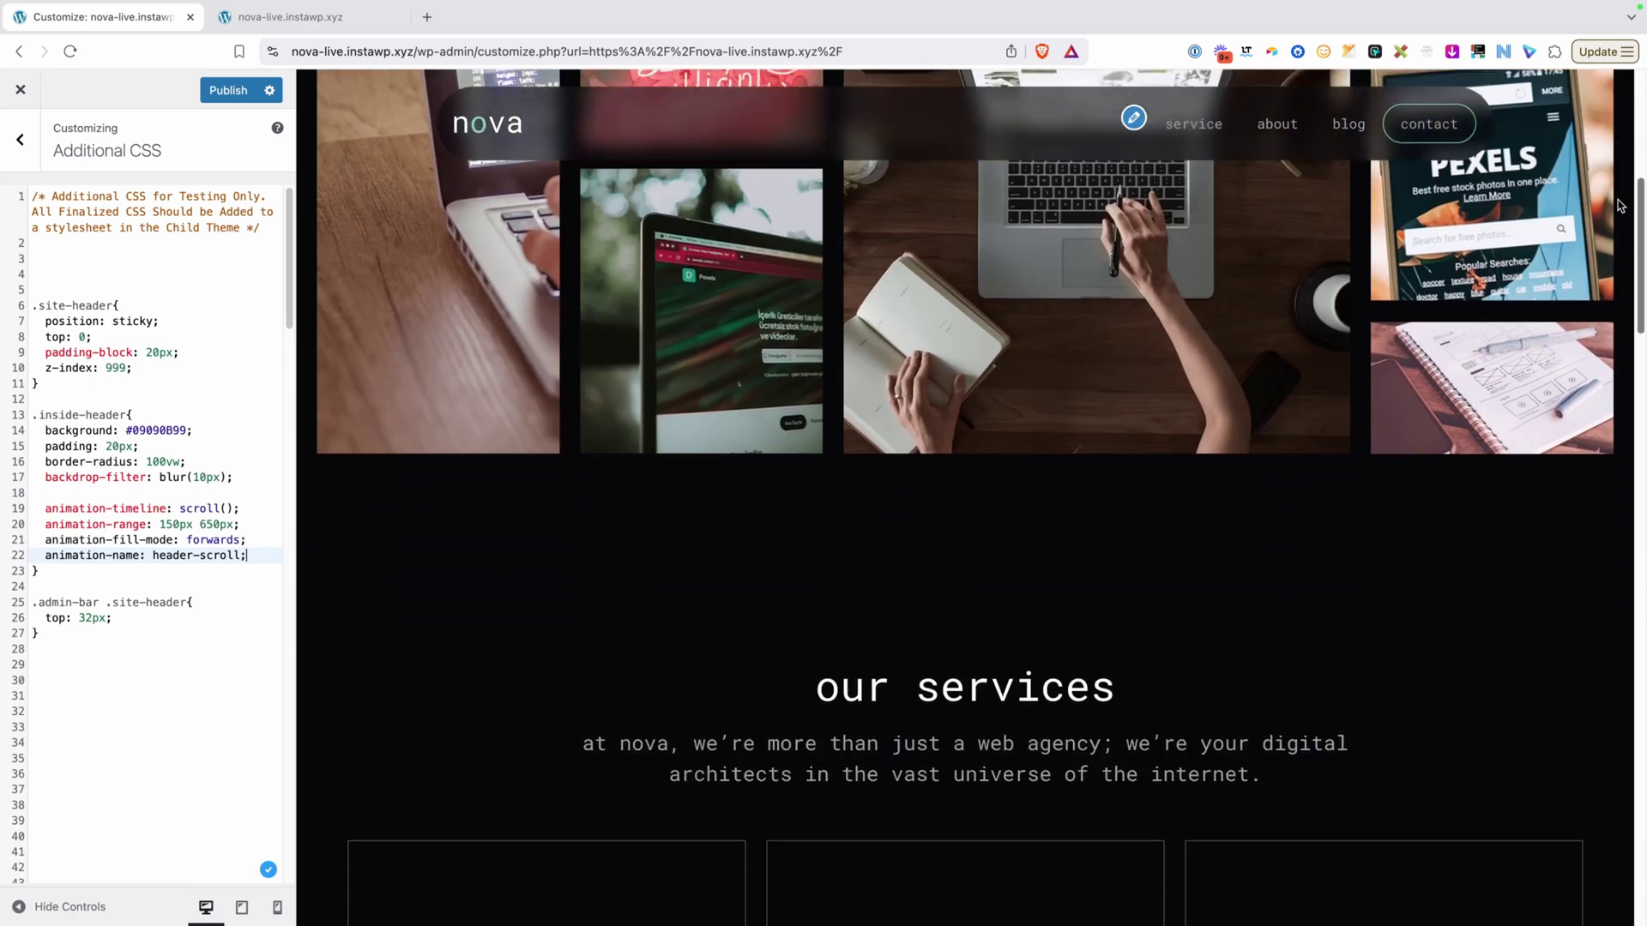
{"action": "scroll", "coordinate": [1619, 214], "scroll_direction": "down", "scroll_amount": 5}
{"action": "scroll", "coordinate": [1619, 206], "scroll_direction": "up", "scroll_amount": 10}
{"action": "scroll", "coordinate": [1618, 188], "scroll_direction": "down", "scroll_amount": 1}
{"action": "scroll", "coordinate": [1617, 178], "scroll_direction": "down", "scroll_amount": 3}
{"action": "scroll", "coordinate": [1617, 178], "scroll_direction": "down", "scroll_amount": 5}
{"action": "scroll", "coordinate": [1618, 177], "scroll_direction": "up", "scroll_amount": 2}
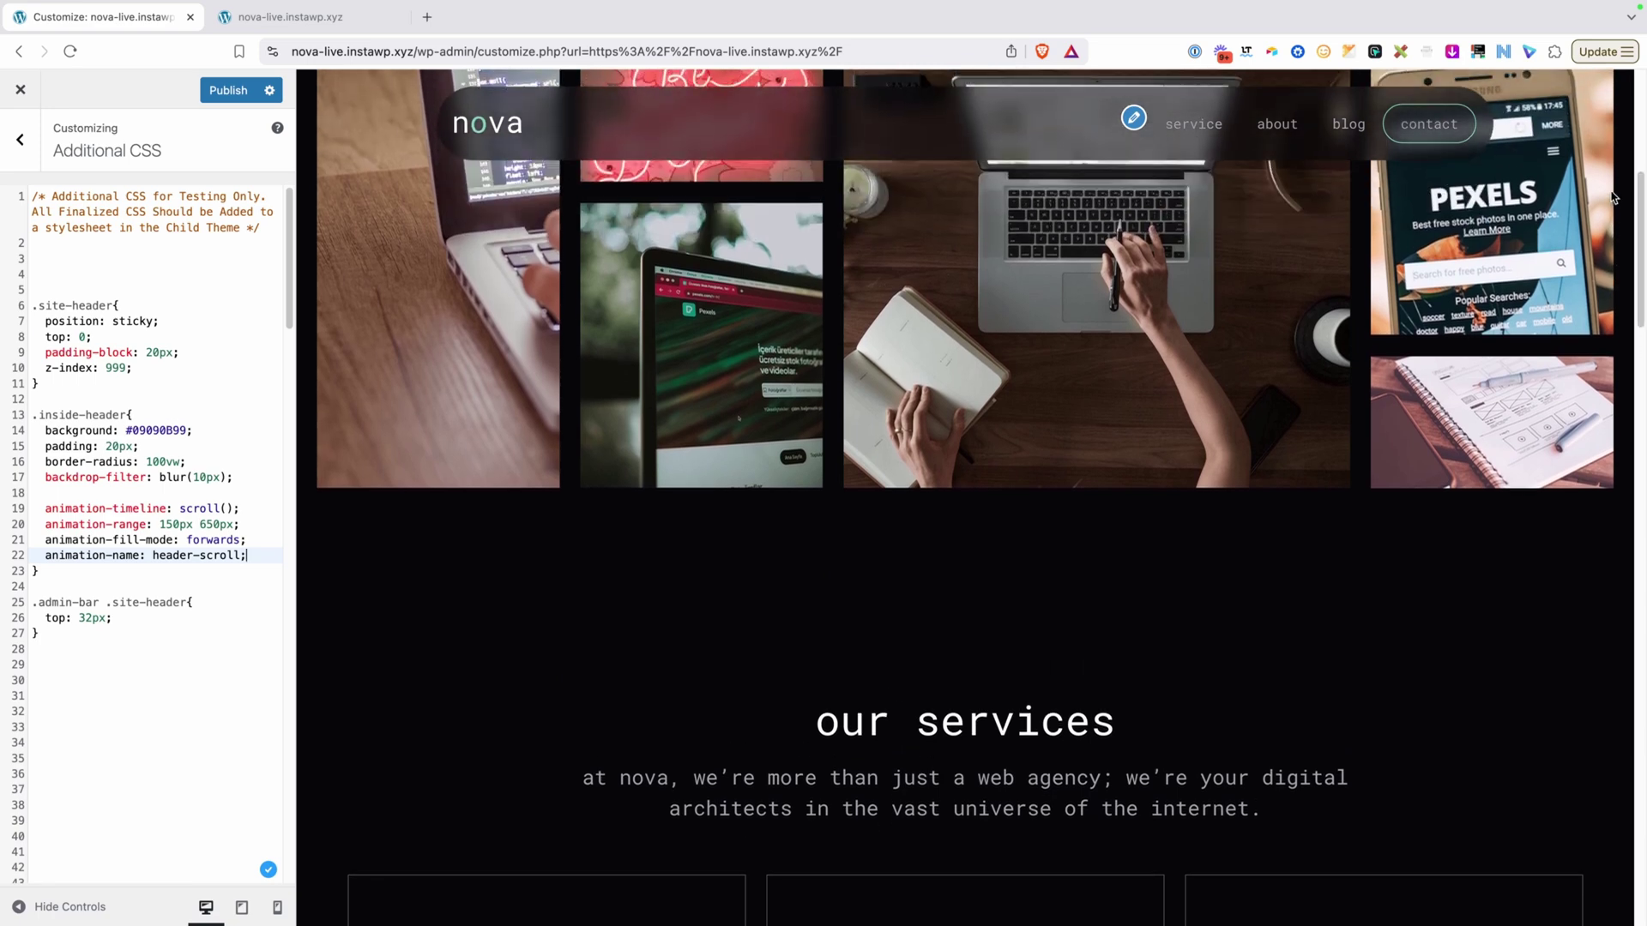
{"action": "left_click", "coordinate": [76, 573]}
{"action": "key", "text": "Return"}
{"action": "key", "text": "Return"}
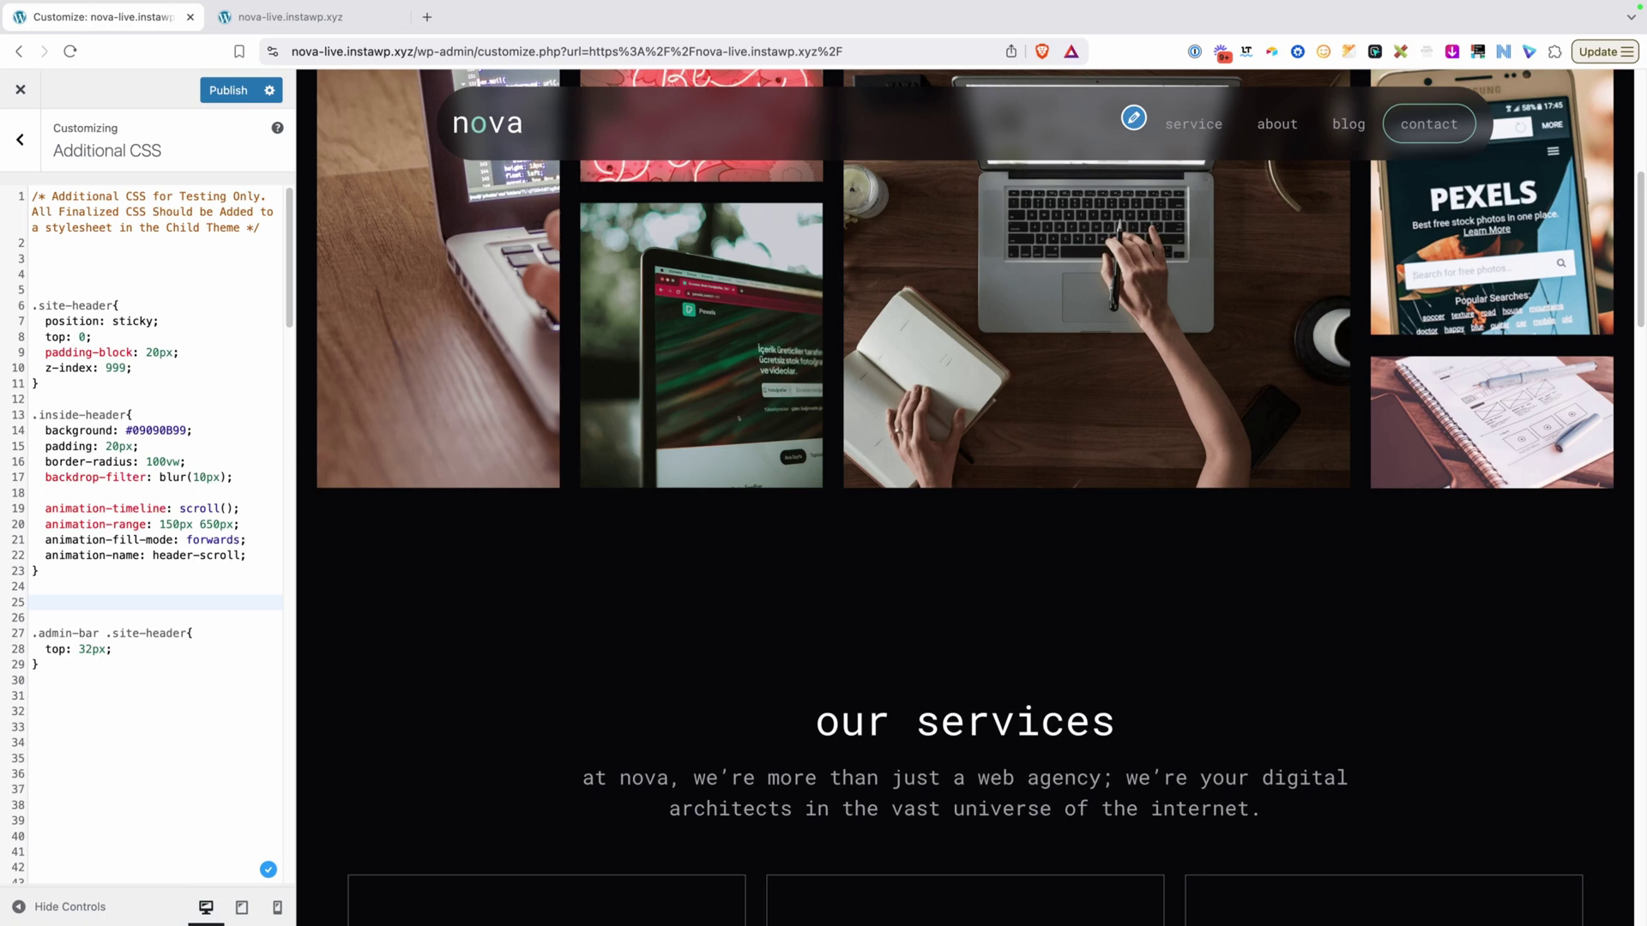
{"action": "type", "text": "@keyframes header-scroll{"}
{"action": "key", "text": "Return"}
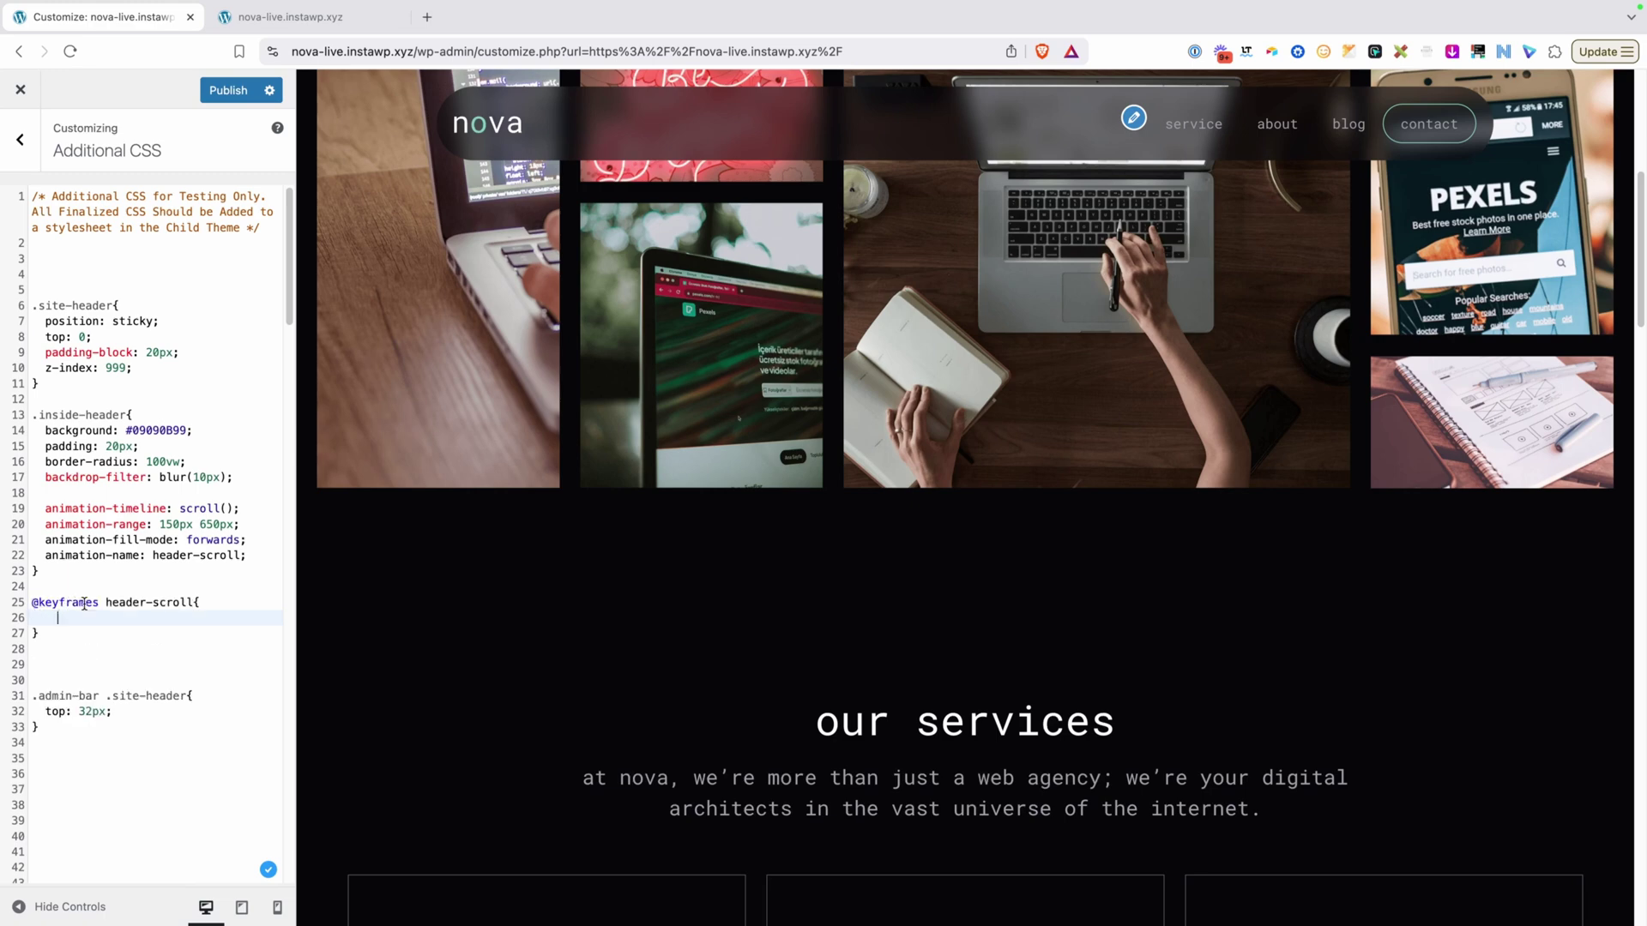
Confirm the keyframes name matches the animation-name, then open a 'to' step inside it.
{"action": "left_click_drag", "start_coordinate": [105, 602], "coordinate": [179, 600]}
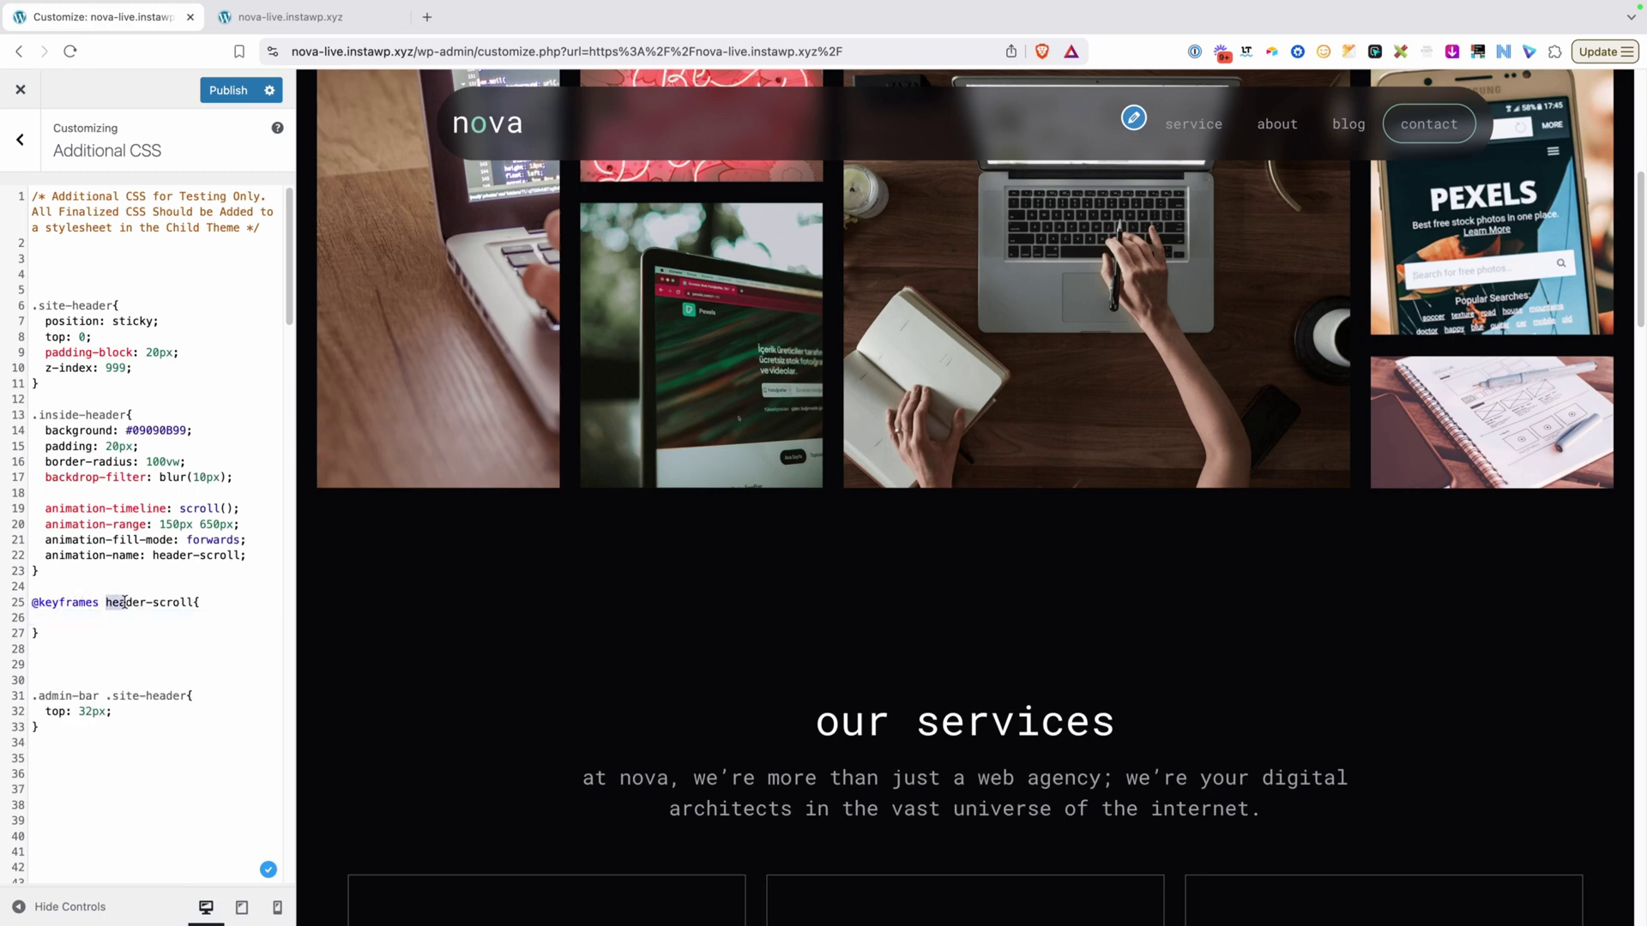
{"action": "left_click_drag", "start_coordinate": [241, 556], "coordinate": [150, 562]}
{"action": "left_click", "coordinate": [110, 617]}
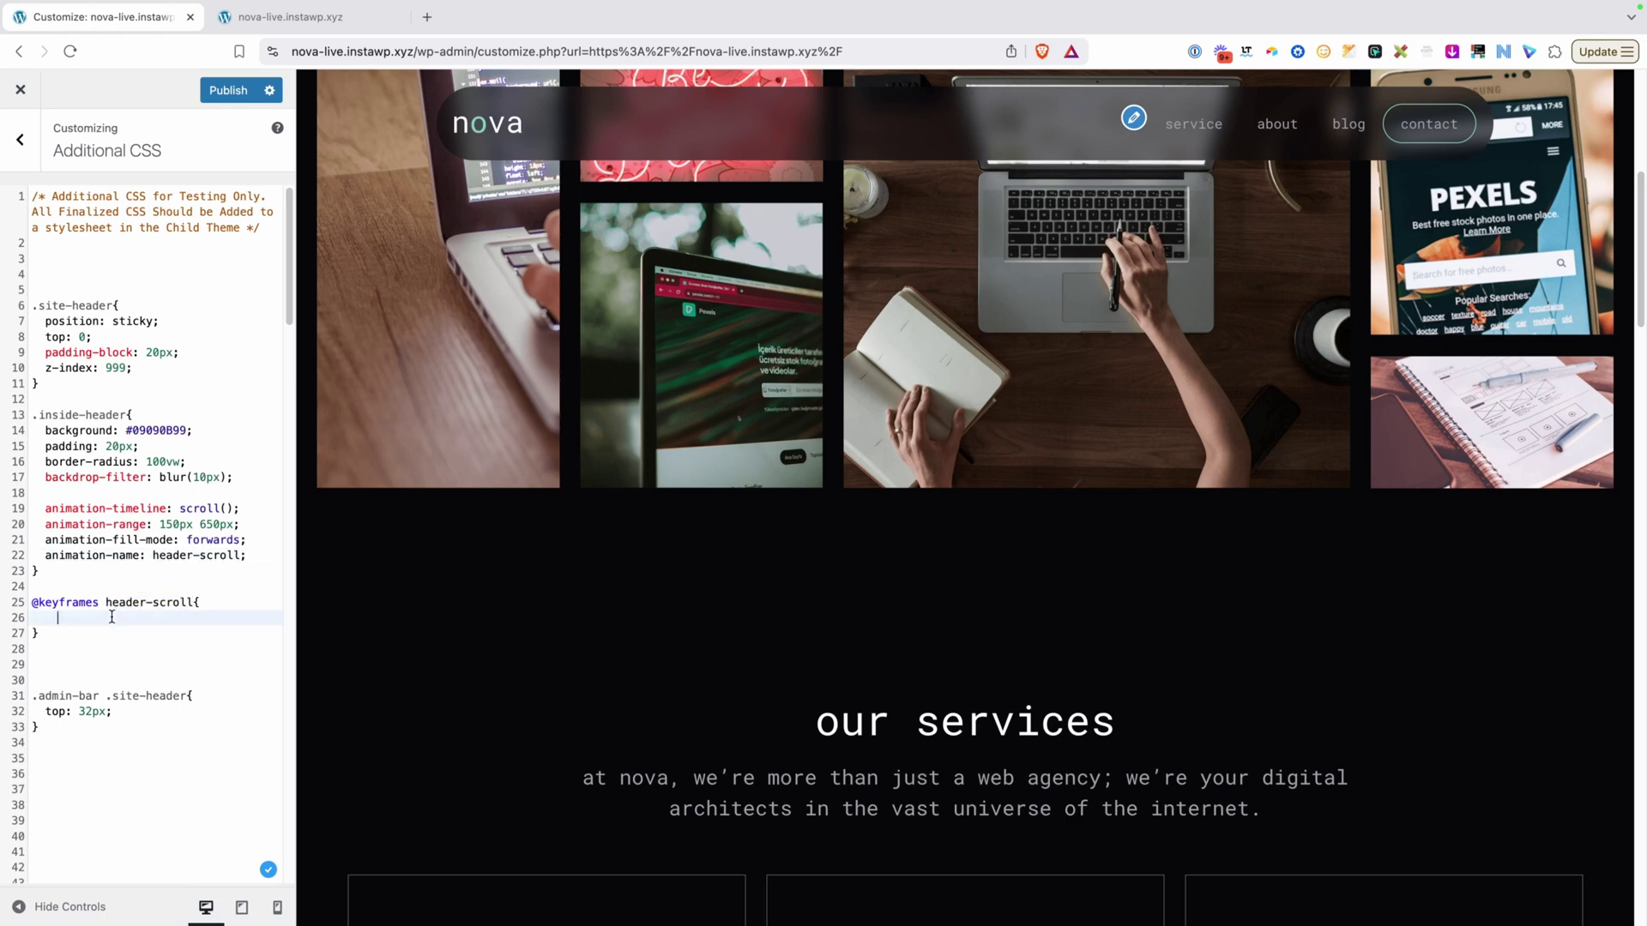
{"action": "type", "text": "to{"}
{"action": "key", "text": "Return"}
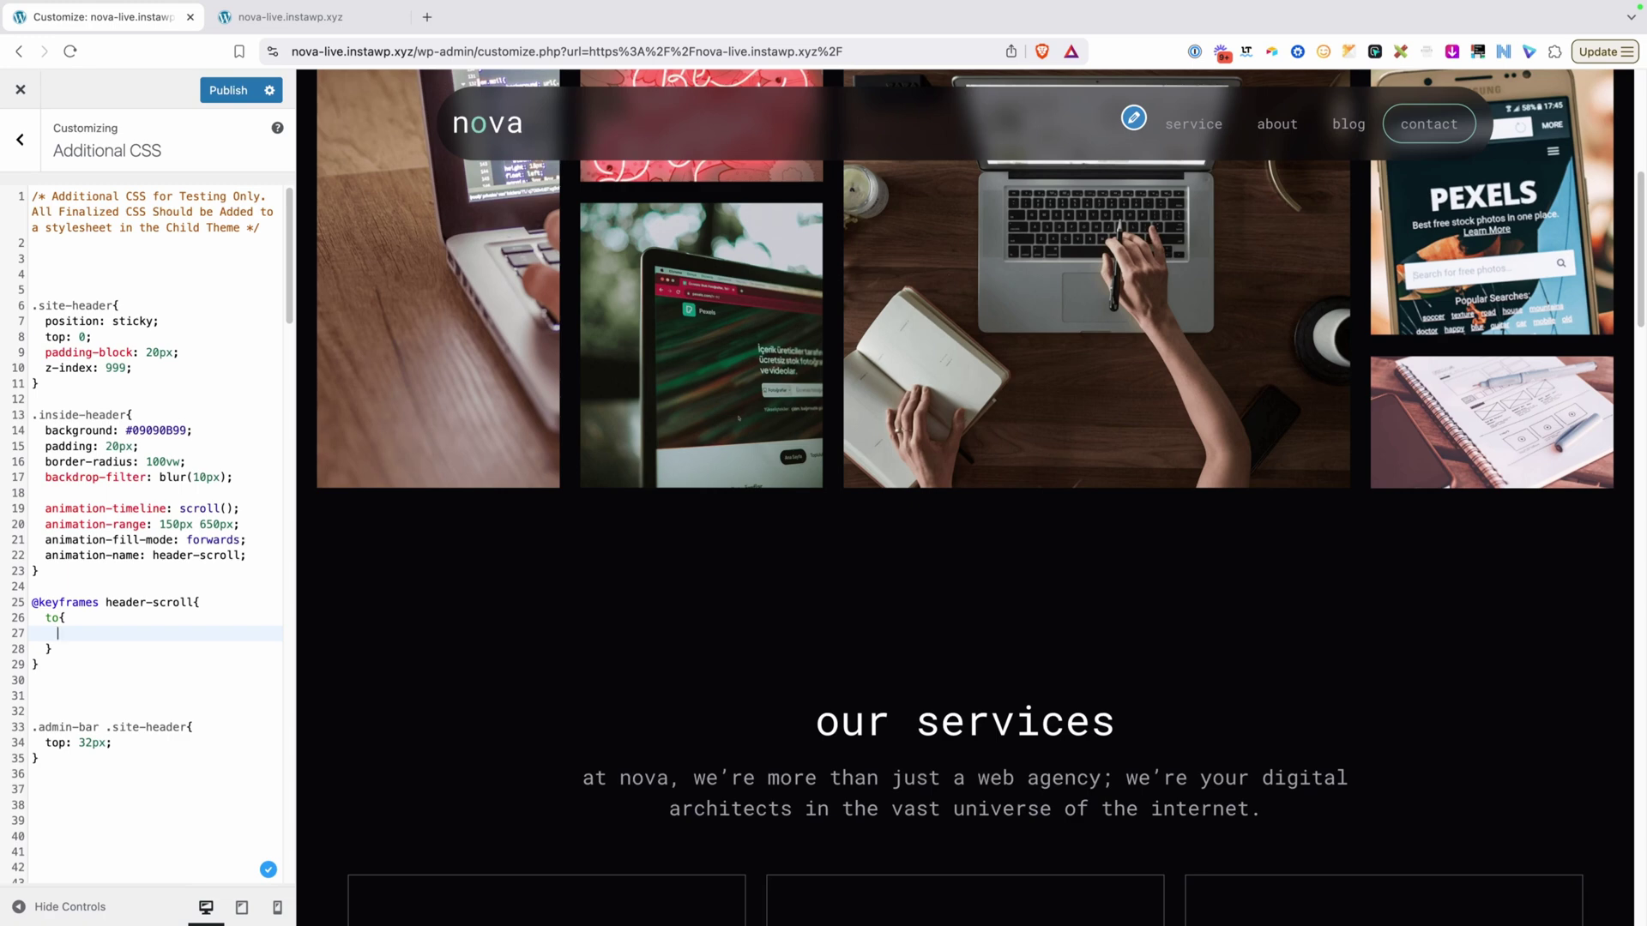
{"action": "type", "text": "max-width: 768px;"}
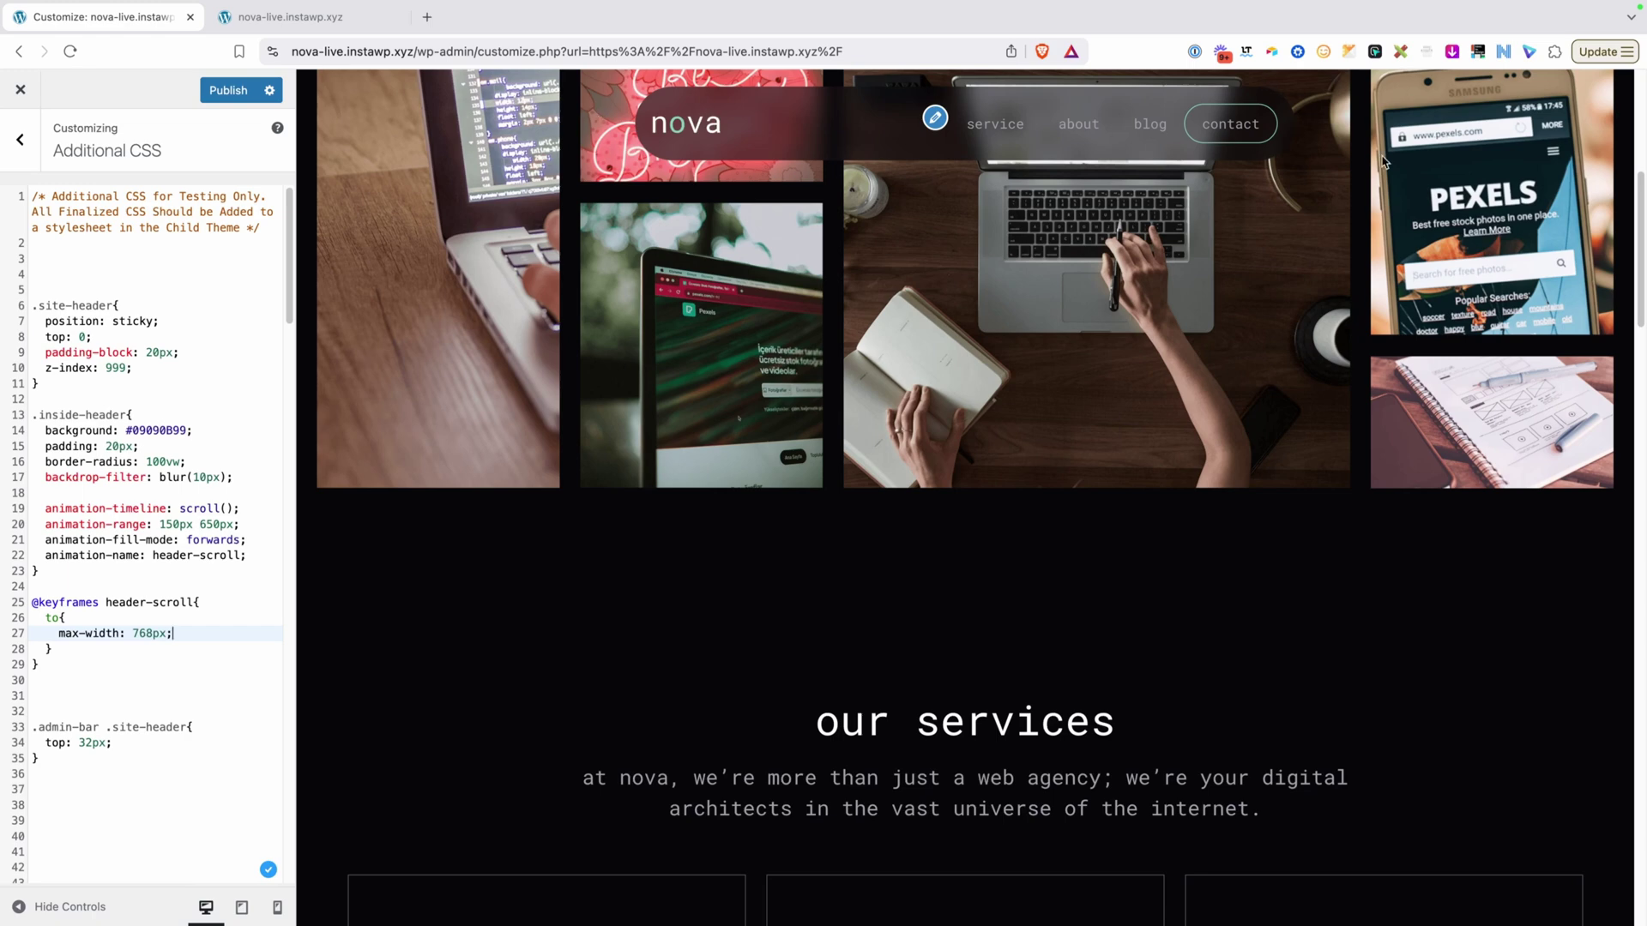
{"action": "left_click_drag", "start_coordinate": [1640, 260], "coordinate": [1628, 182]}
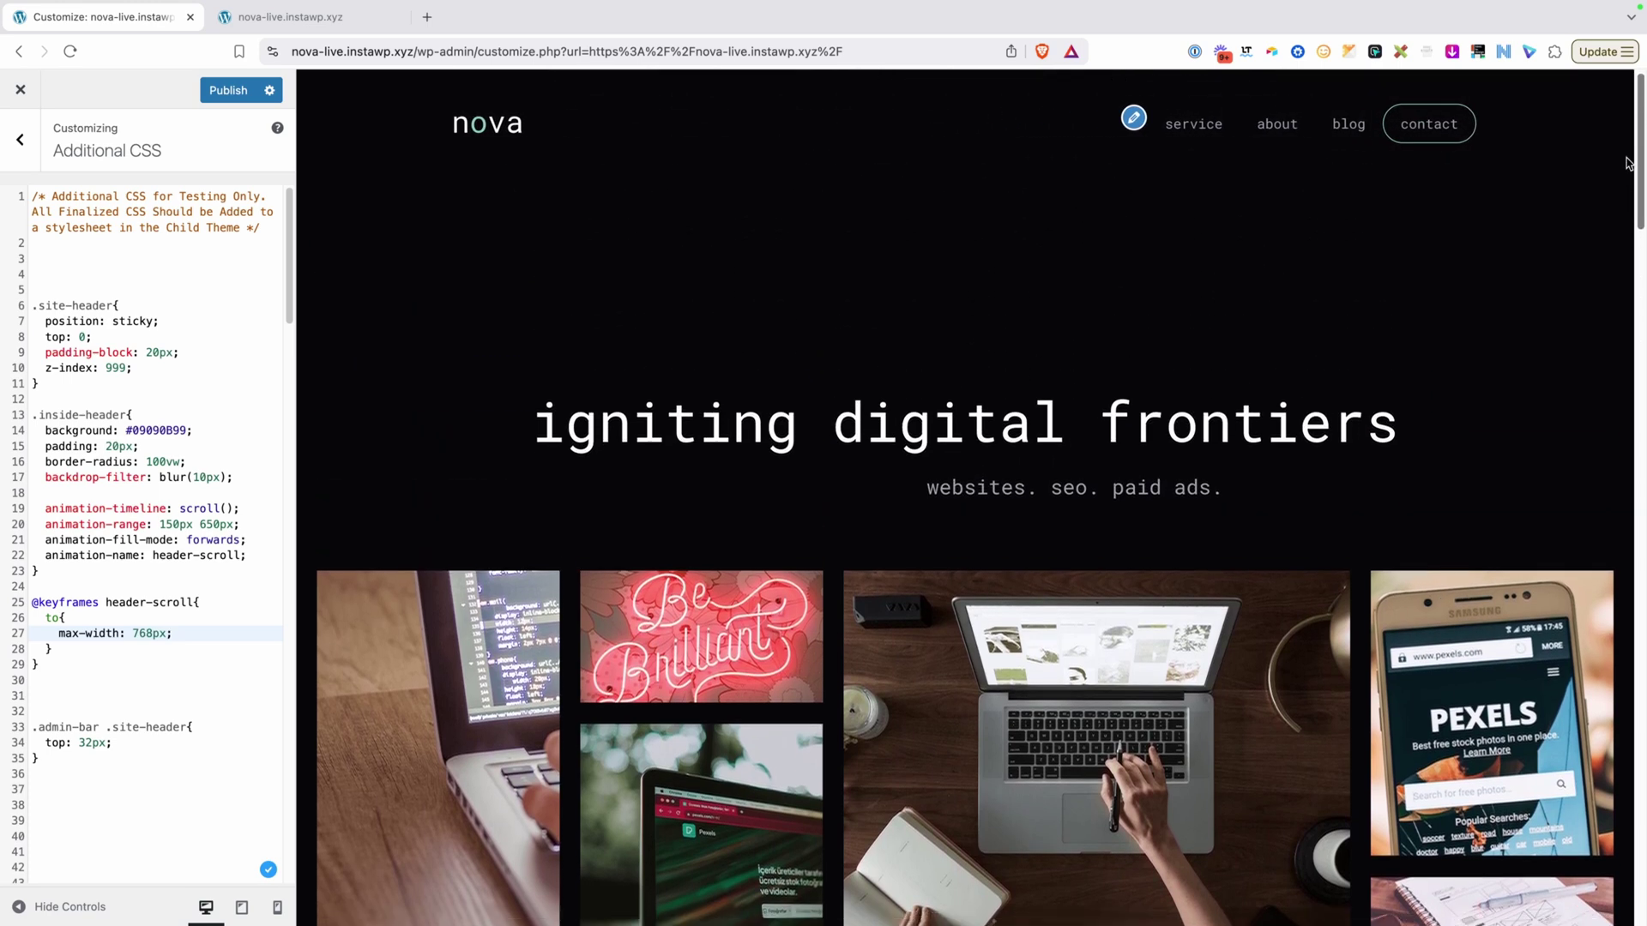
{"action": "left_click_drag", "start_coordinate": [1628, 182], "coordinate": [1634, 273]}
{"action": "scroll", "coordinate": [395, 472], "scroll_direction": "up", "scroll_amount": 7}
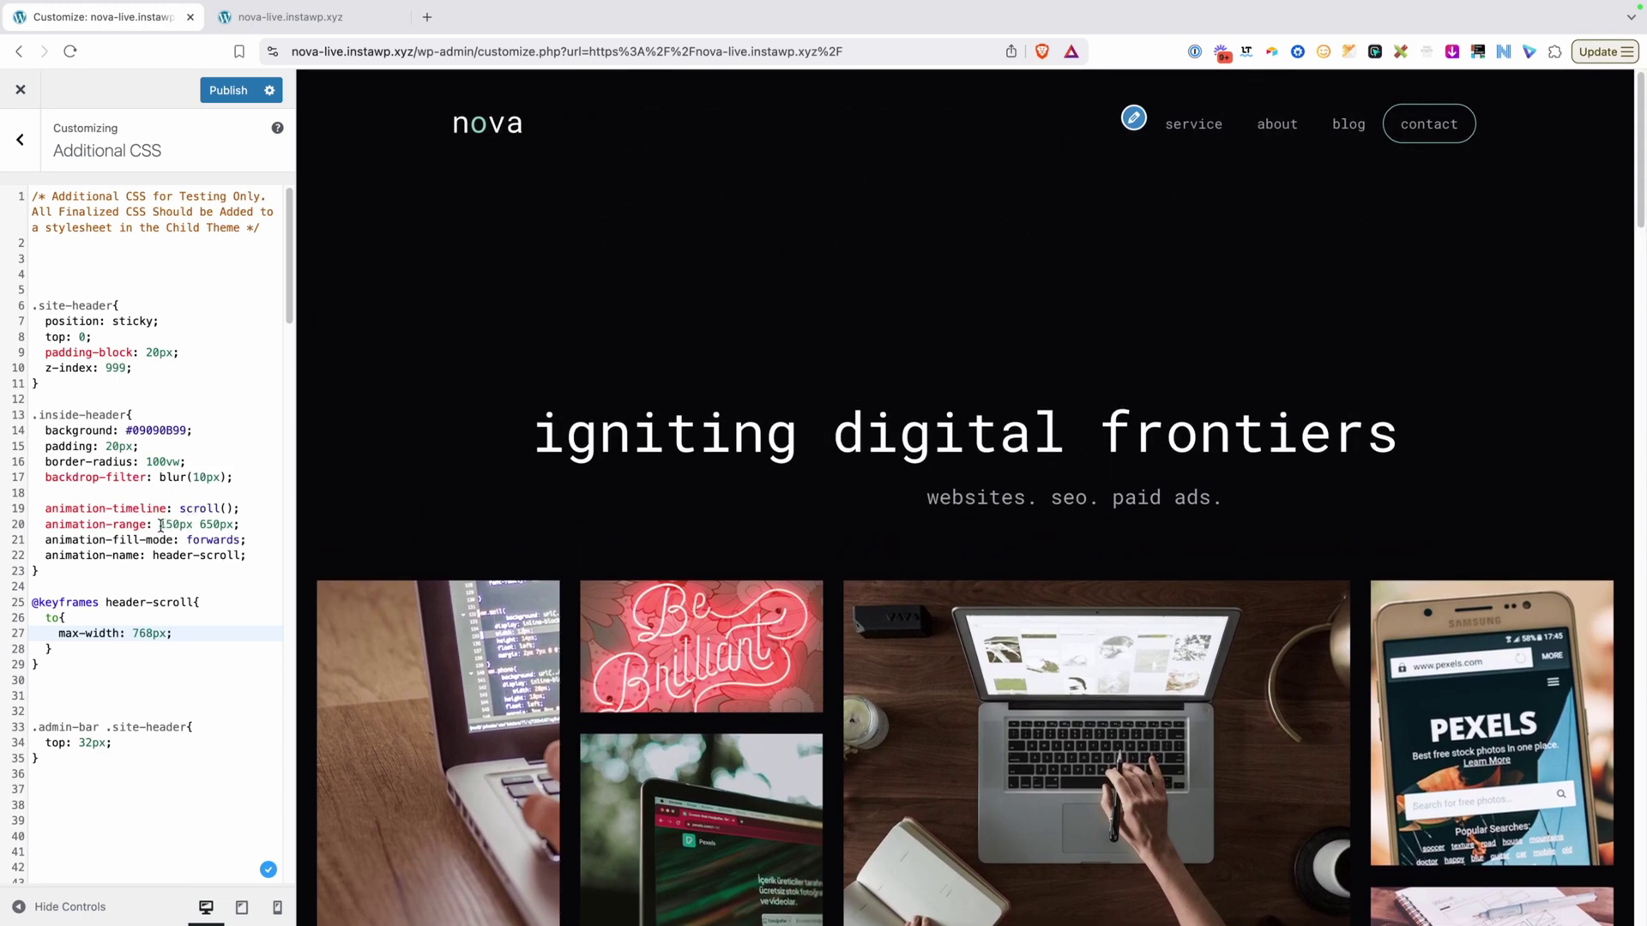
{"action": "left_click_drag", "start_coordinate": [160, 525], "coordinate": [178, 525]}
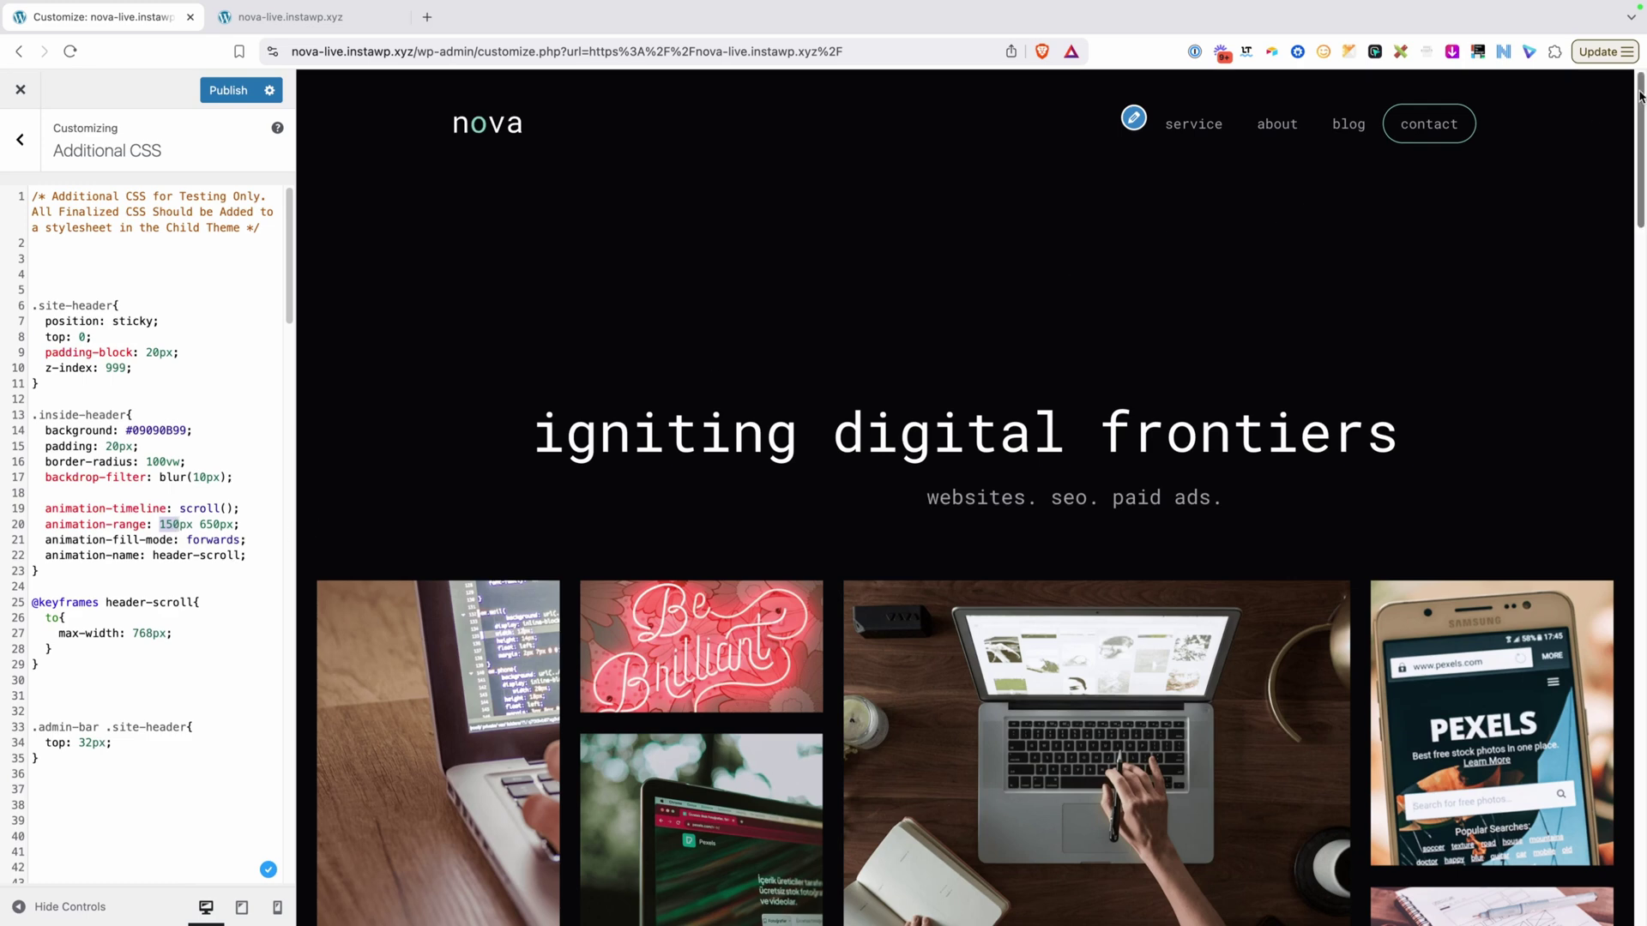
{"action": "left_click_drag", "start_coordinate": [1640, 96], "coordinate": [1631, 128]}
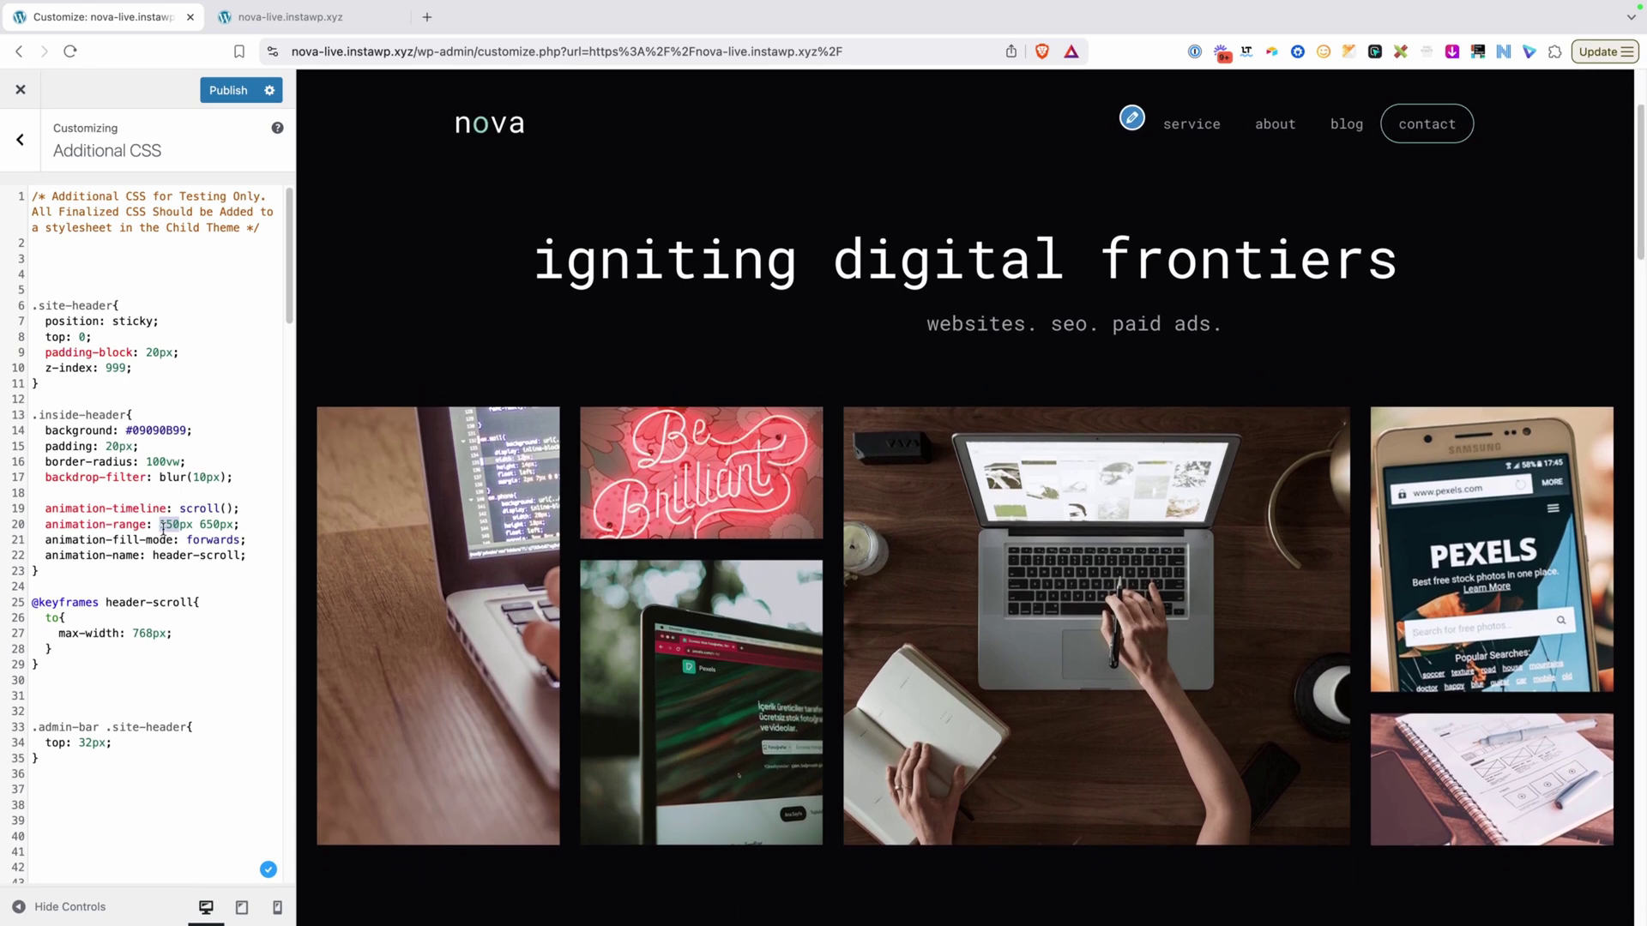
{"action": "left_click", "coordinate": [177, 525]}
{"action": "double_click", "coordinate": [172, 525]}
{"action": "type", "text": "50"}
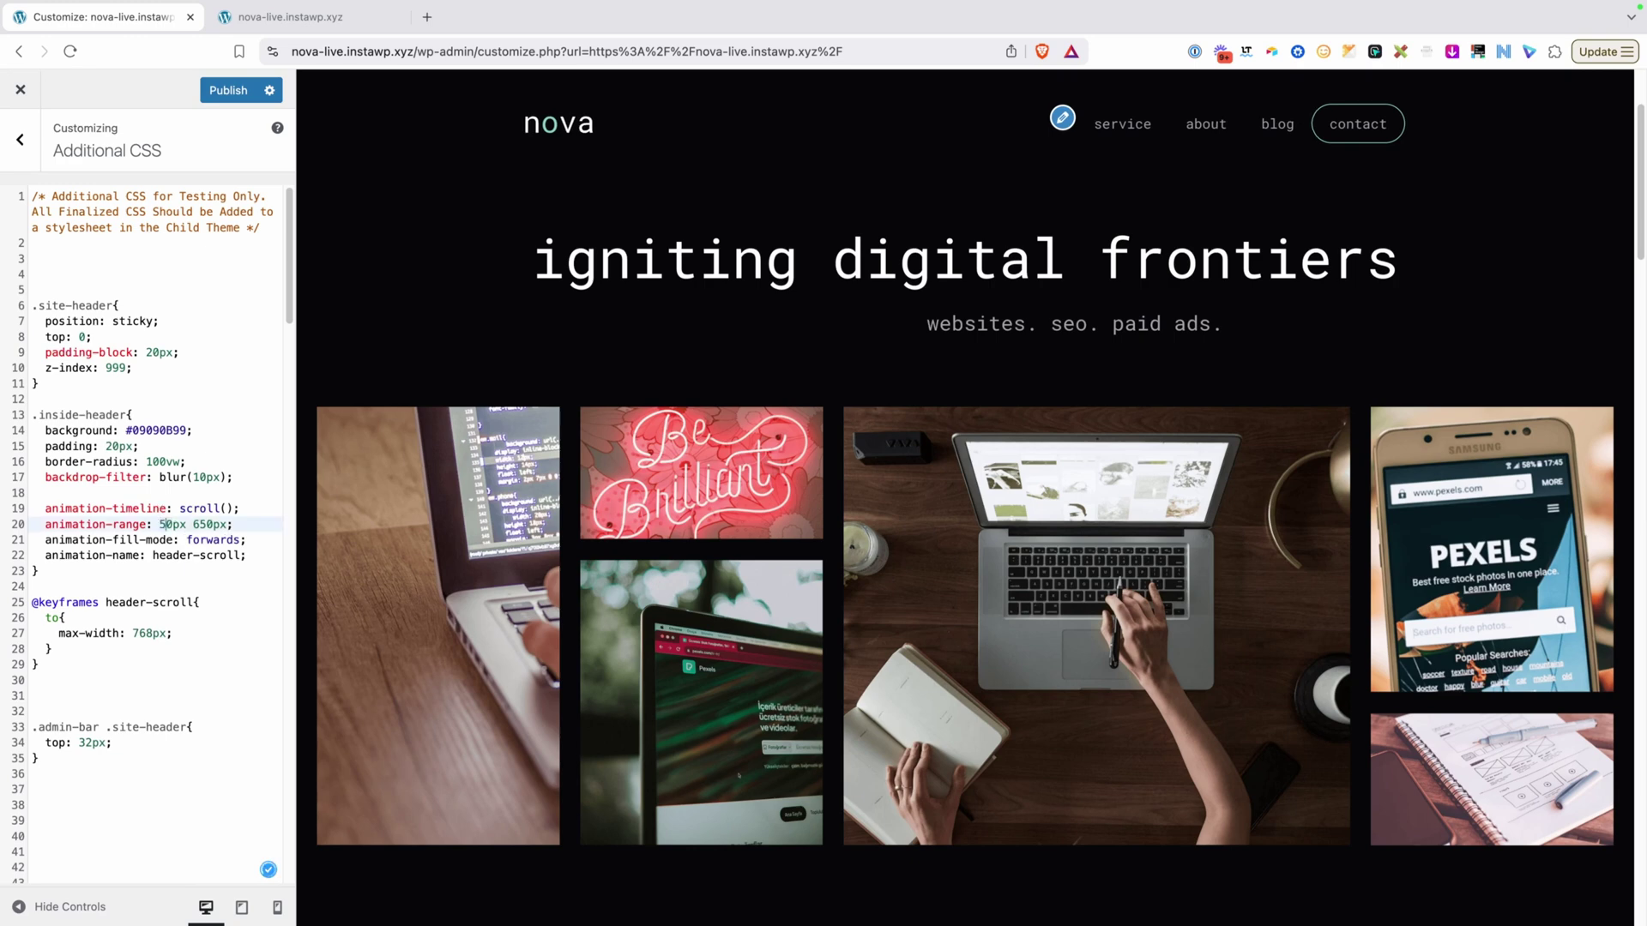
{"action": "left_click_drag", "start_coordinate": [1634, 121], "coordinate": [1641, 95]}
{"action": "type", "text": "1"}
{"action": "left_click_drag", "start_coordinate": [200, 524], "coordinate": [220, 524]}
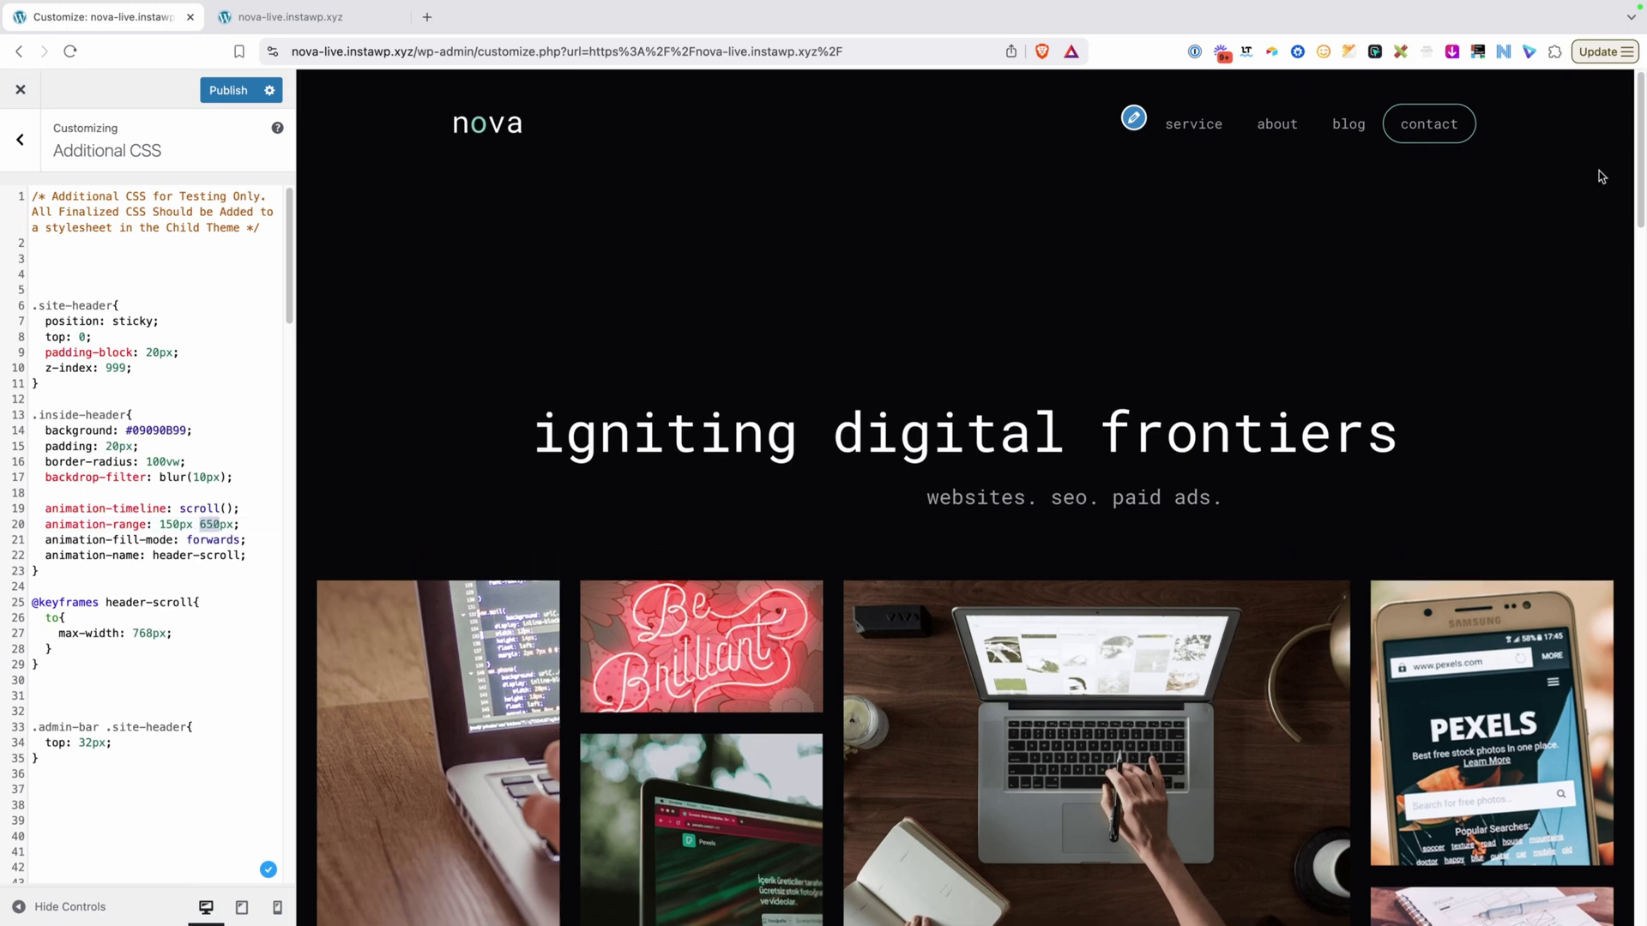
{"action": "left_click_drag", "start_coordinate": [1635, 103], "coordinate": [1620, 206]}
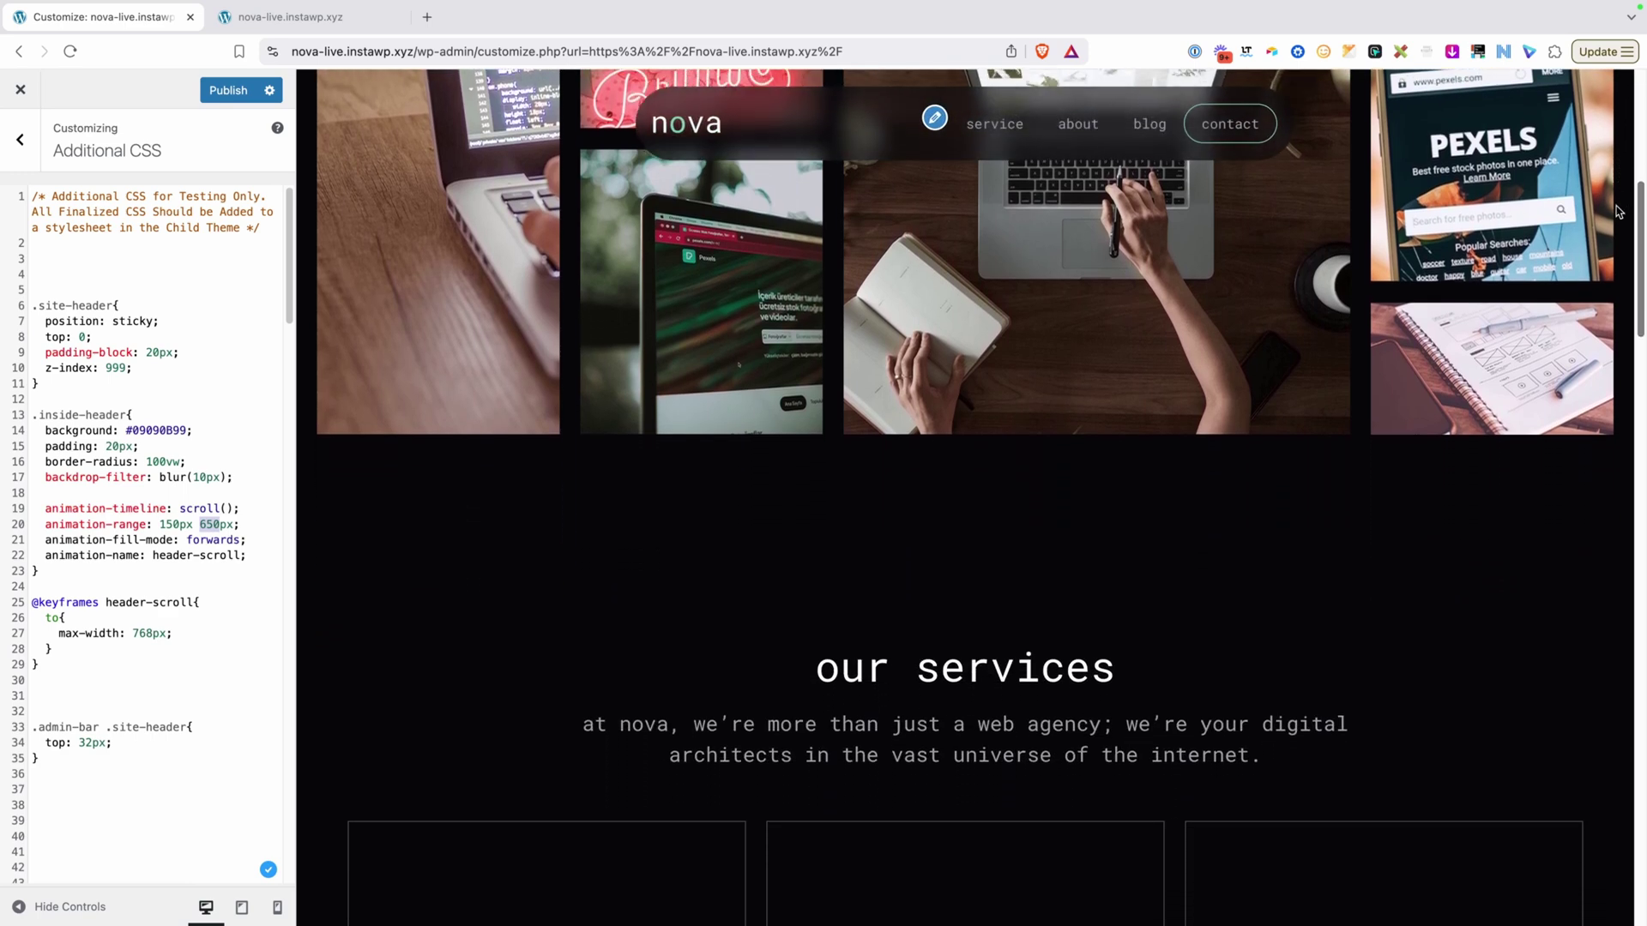
{"action": "left_click_drag", "start_coordinate": [1621, 206], "coordinate": [1617, 103]}
{"action": "left_click", "coordinate": [197, 524]}
{"action": "left_click_drag", "start_coordinate": [198, 524], "coordinate": [211, 524]}
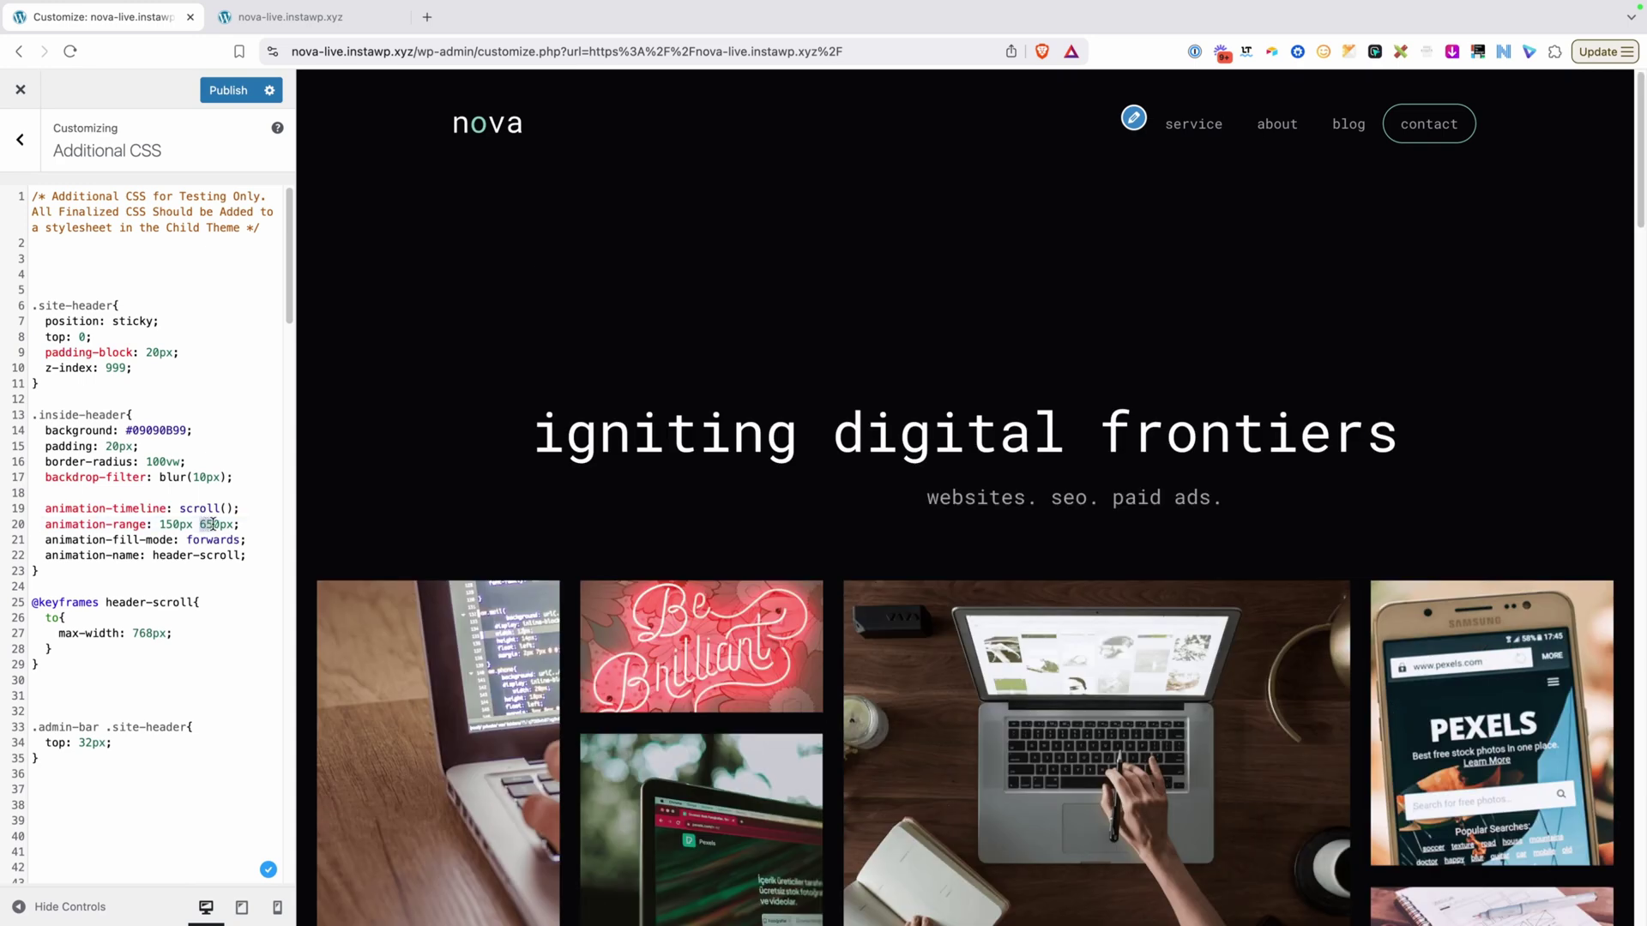
{"action": "type", "text": "40"}
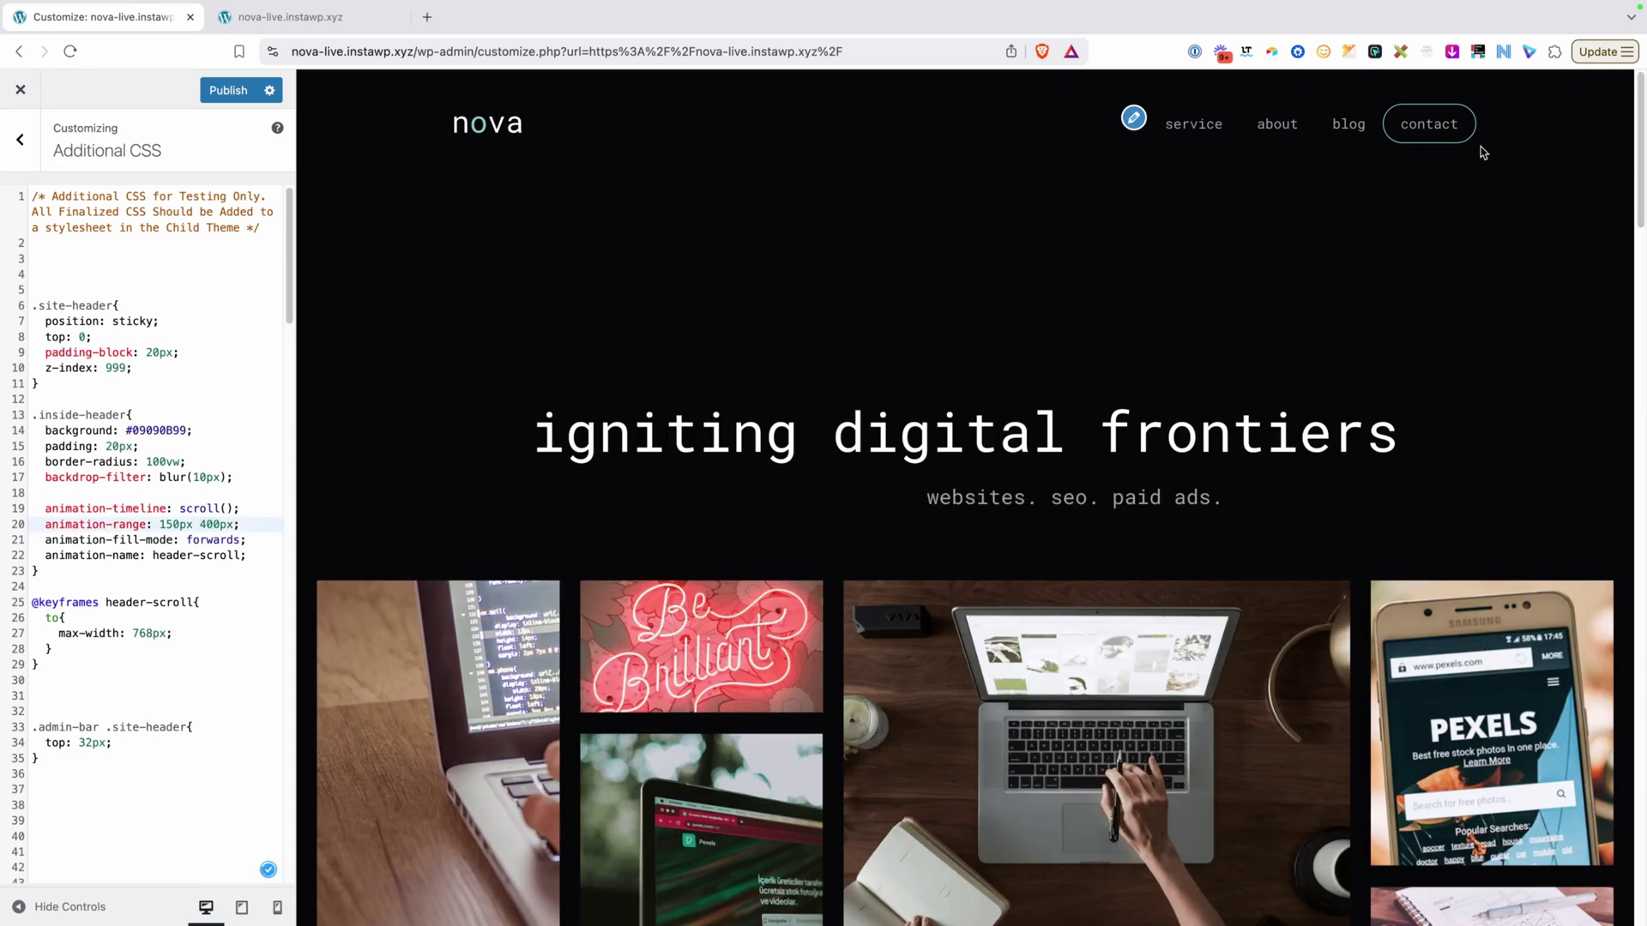
{"action": "mouse_move", "coordinate": [1635, 102]}
{"action": "left_mouse_down"}
{"action": "mouse_move", "coordinate": [1615, 163]}
{"action": "mouse_move", "coordinate": [1613, 112]}
{"action": "mouse_move", "coordinate": [1596, 180]}
{"action": "left_mouse_up"}
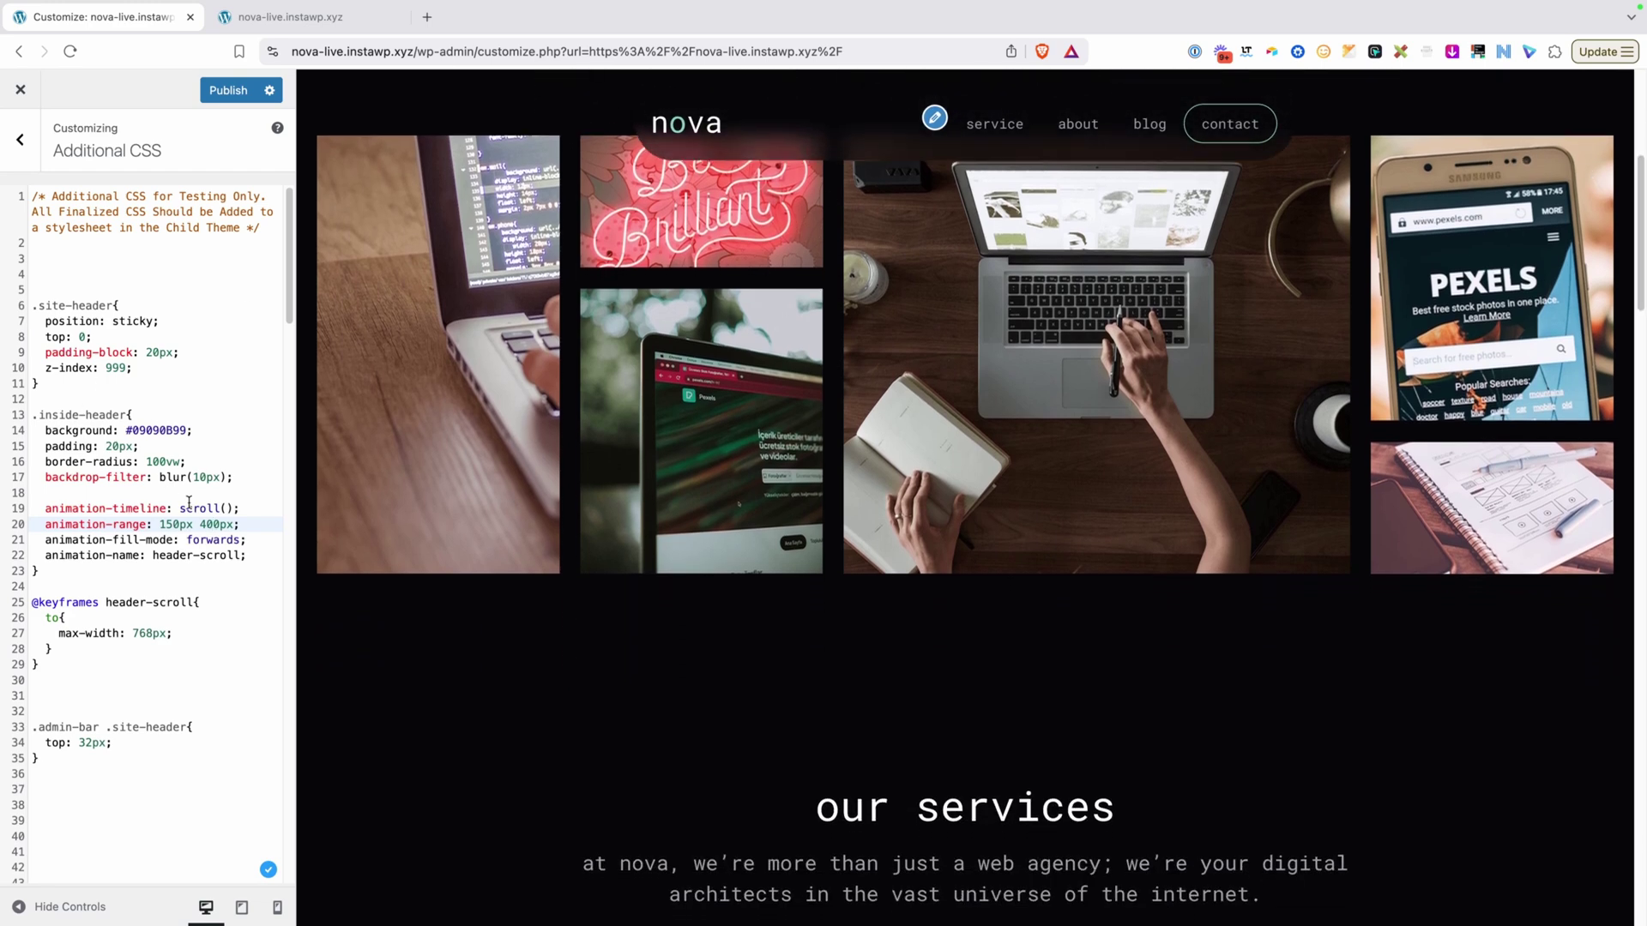
{"action": "left_click_drag", "start_coordinate": [214, 524], "coordinate": [199, 524]}
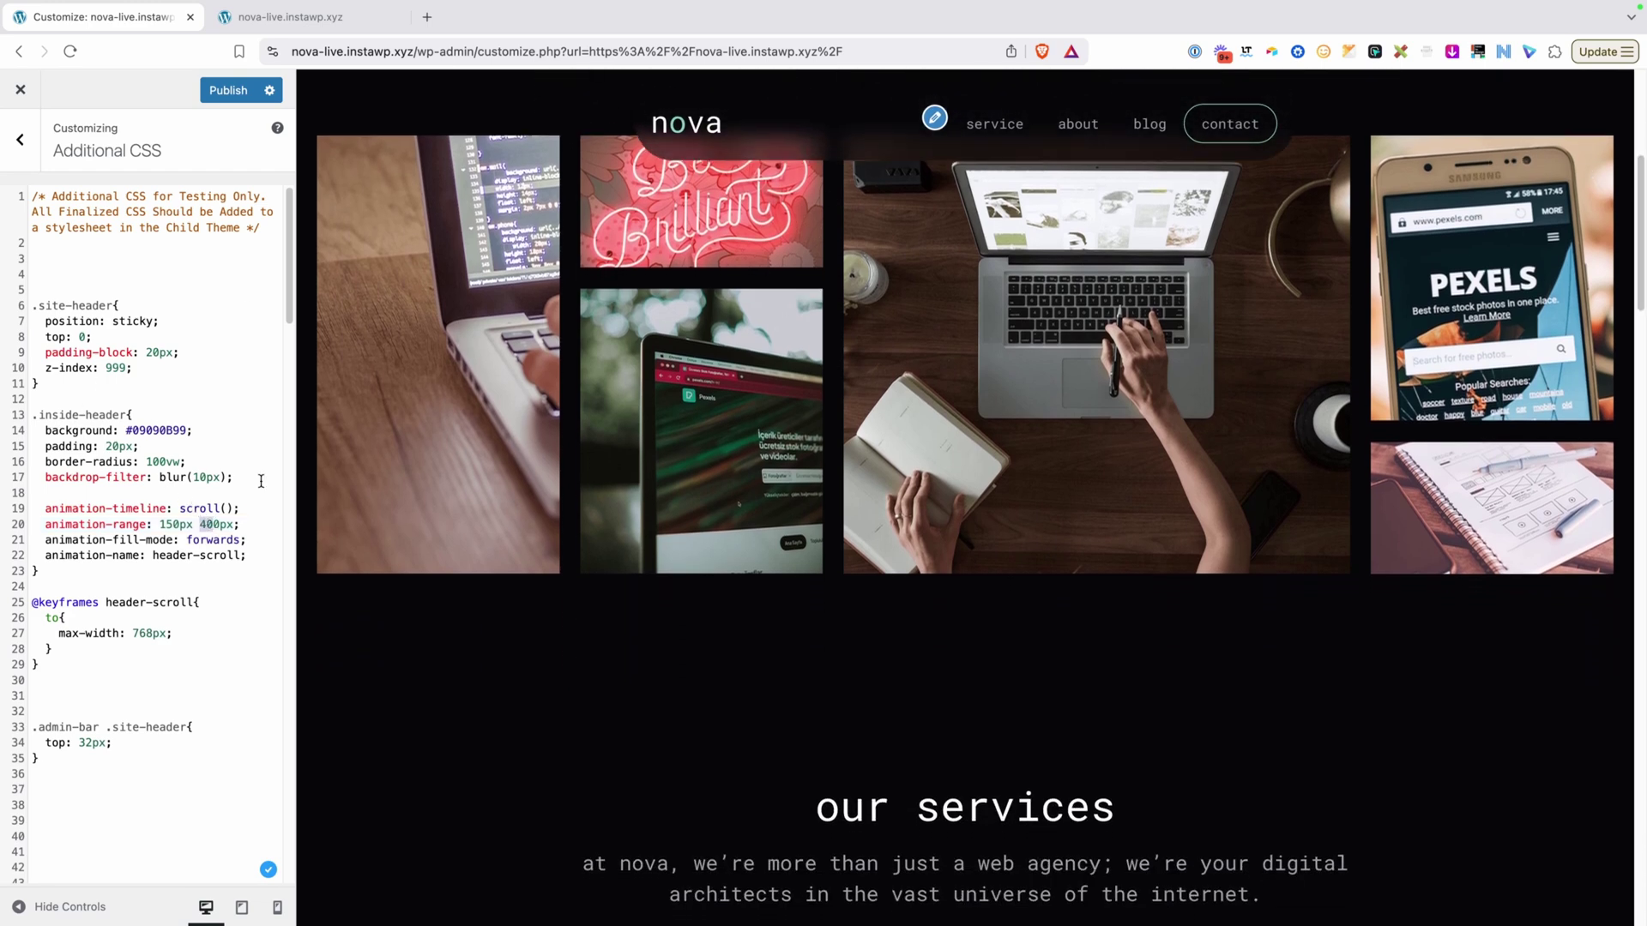
{"action": "type", "text": "65"}
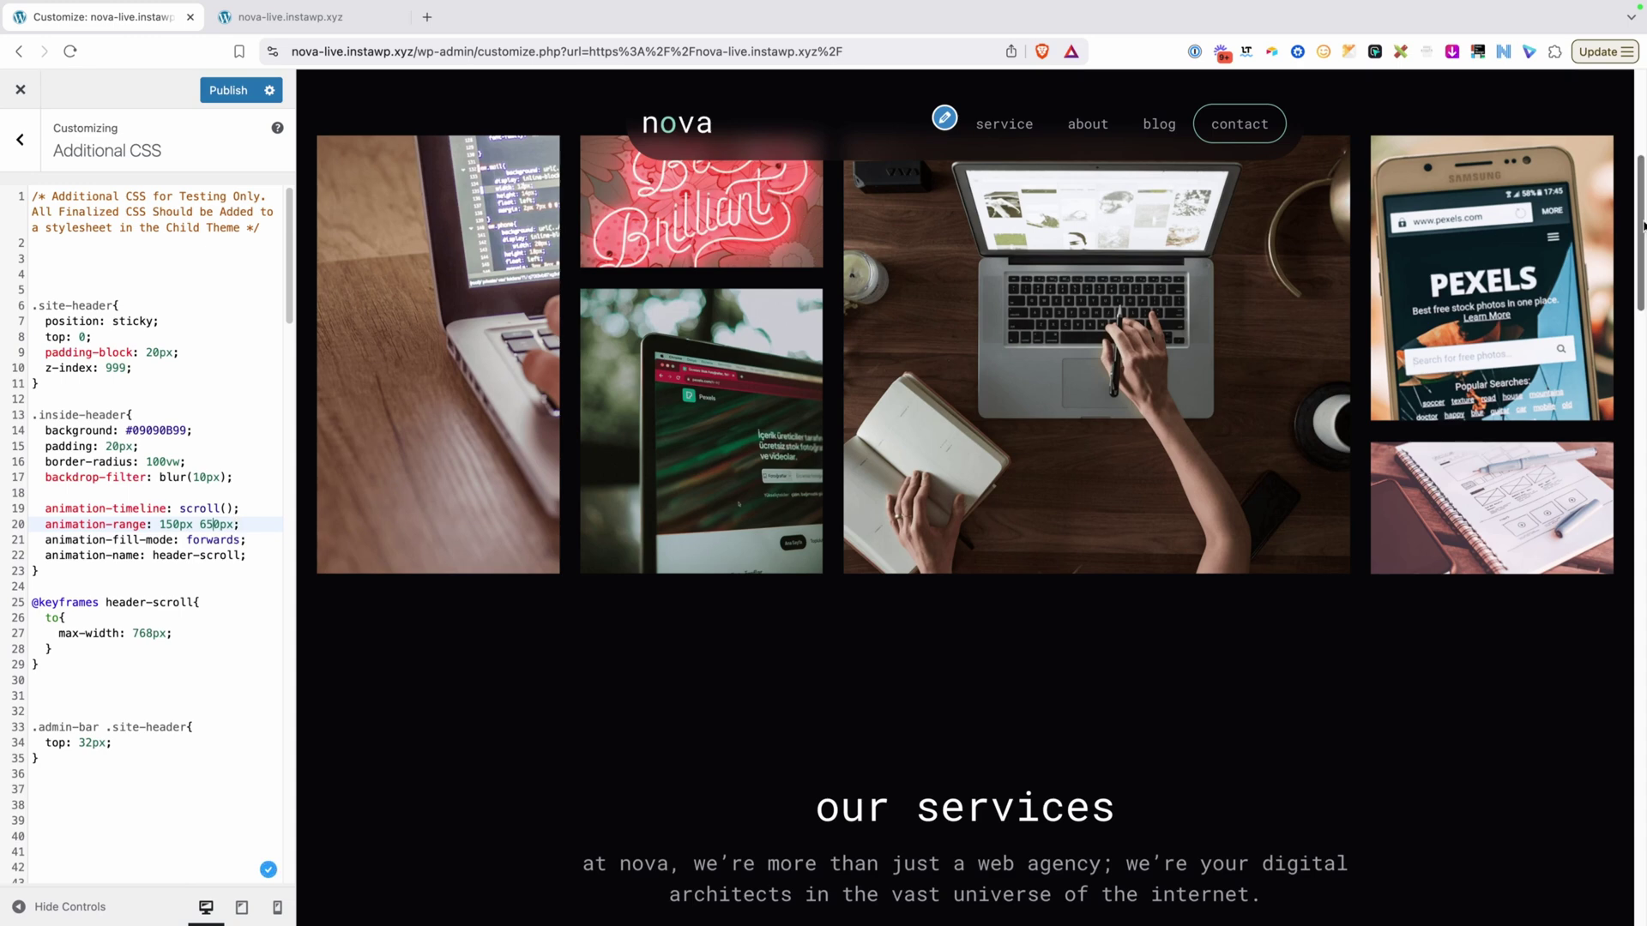
{"action": "mouse_move", "coordinate": [1639, 232]}
{"action": "left_mouse_down"}
{"action": "mouse_move", "coordinate": [1629, 123]}
{"action": "mouse_move", "coordinate": [1615, 243]}
{"action": "mouse_move", "coordinate": [1607, 178]}
{"action": "left_mouse_up"}
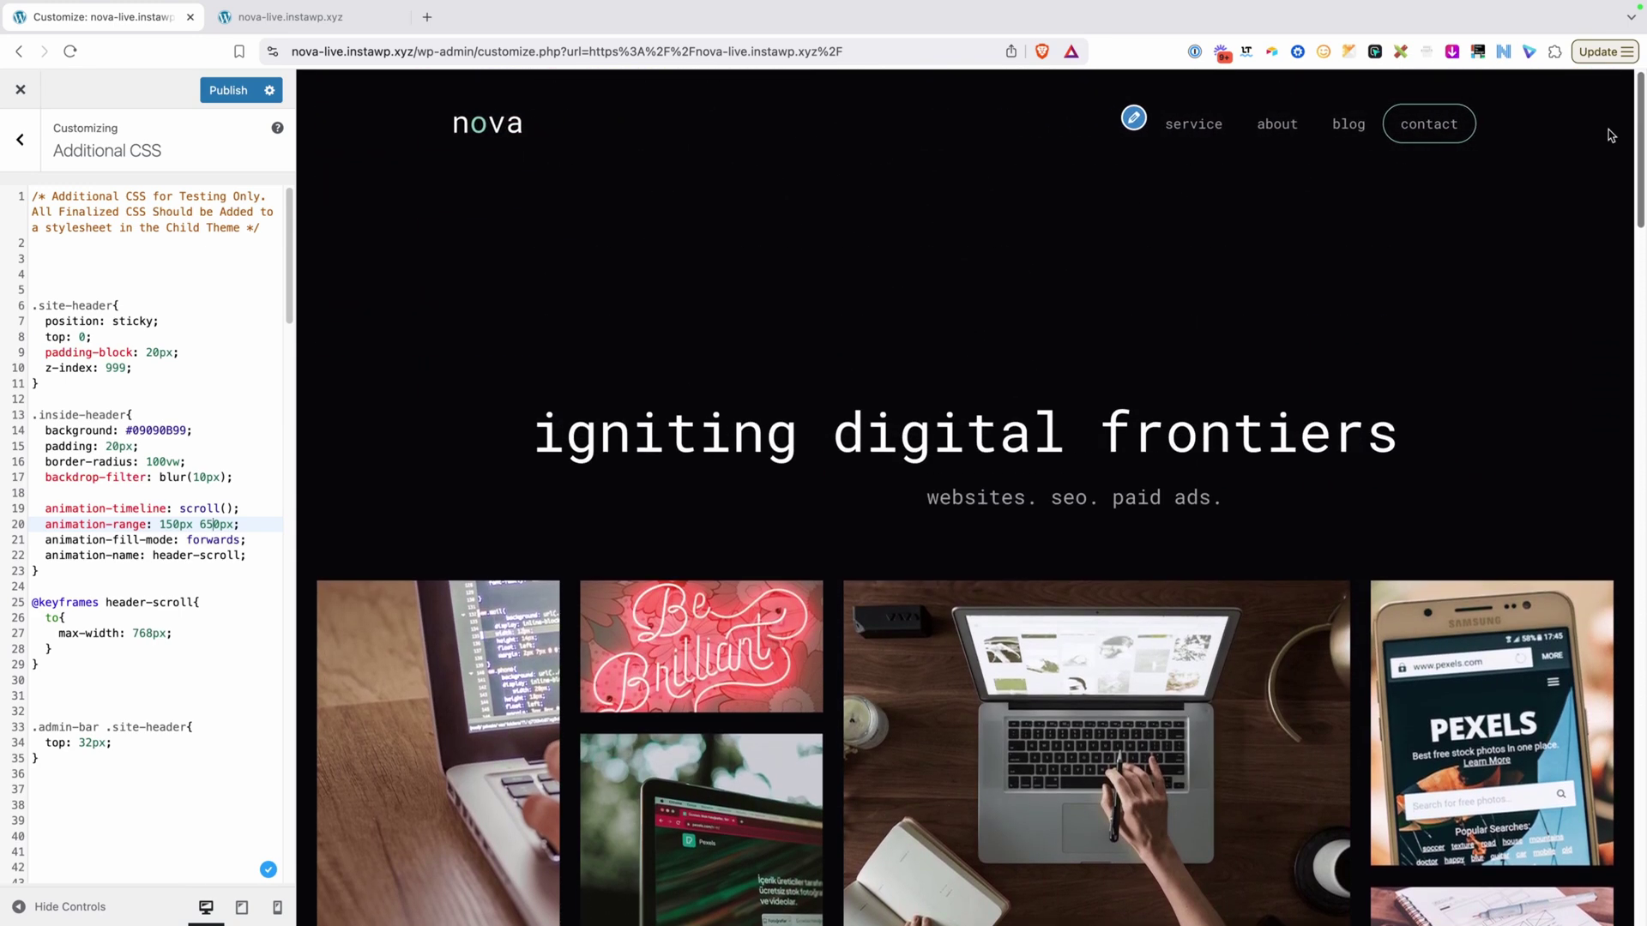
{"action": "scroll", "coordinate": [1609, 189], "scroll_direction": "down", "scroll_amount": 1}
{"action": "scroll", "coordinate": [1612, 211], "scroll_direction": "down", "scroll_amount": 2}
{"action": "scroll", "coordinate": [1617, 232], "scroll_direction": "down", "scroll_amount": 1}
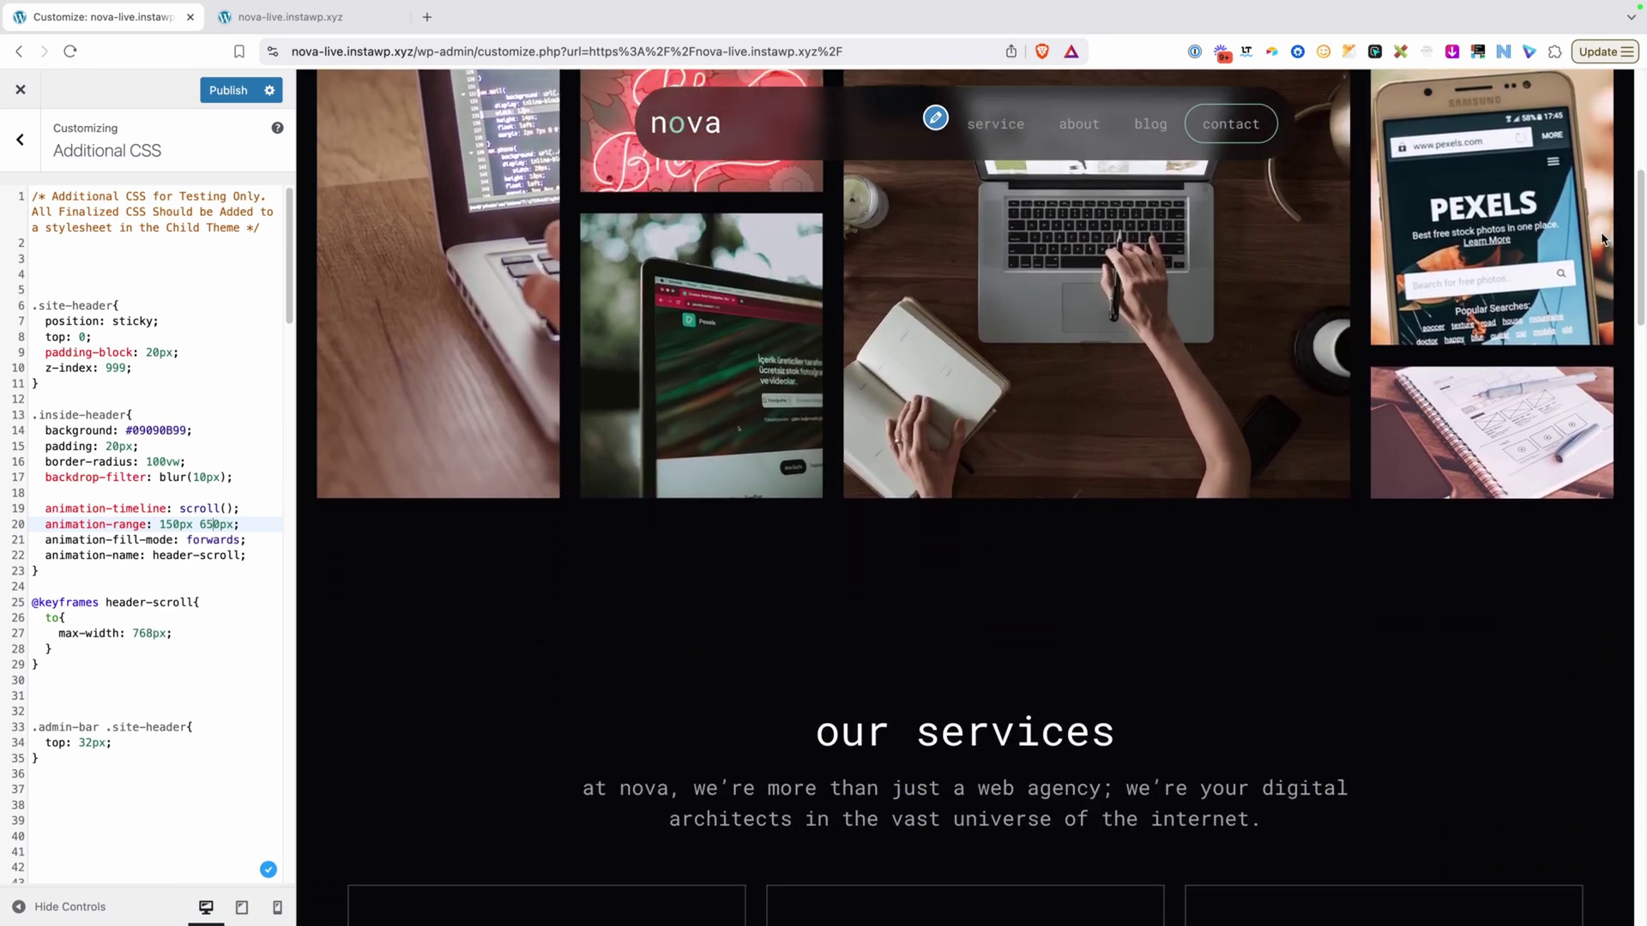
Add padding: 16px to the keyframes' to step and scroll the preview to check the slimmer pill.
{"action": "left_click", "coordinate": [178, 633]}
{"action": "key", "text": "Return"}
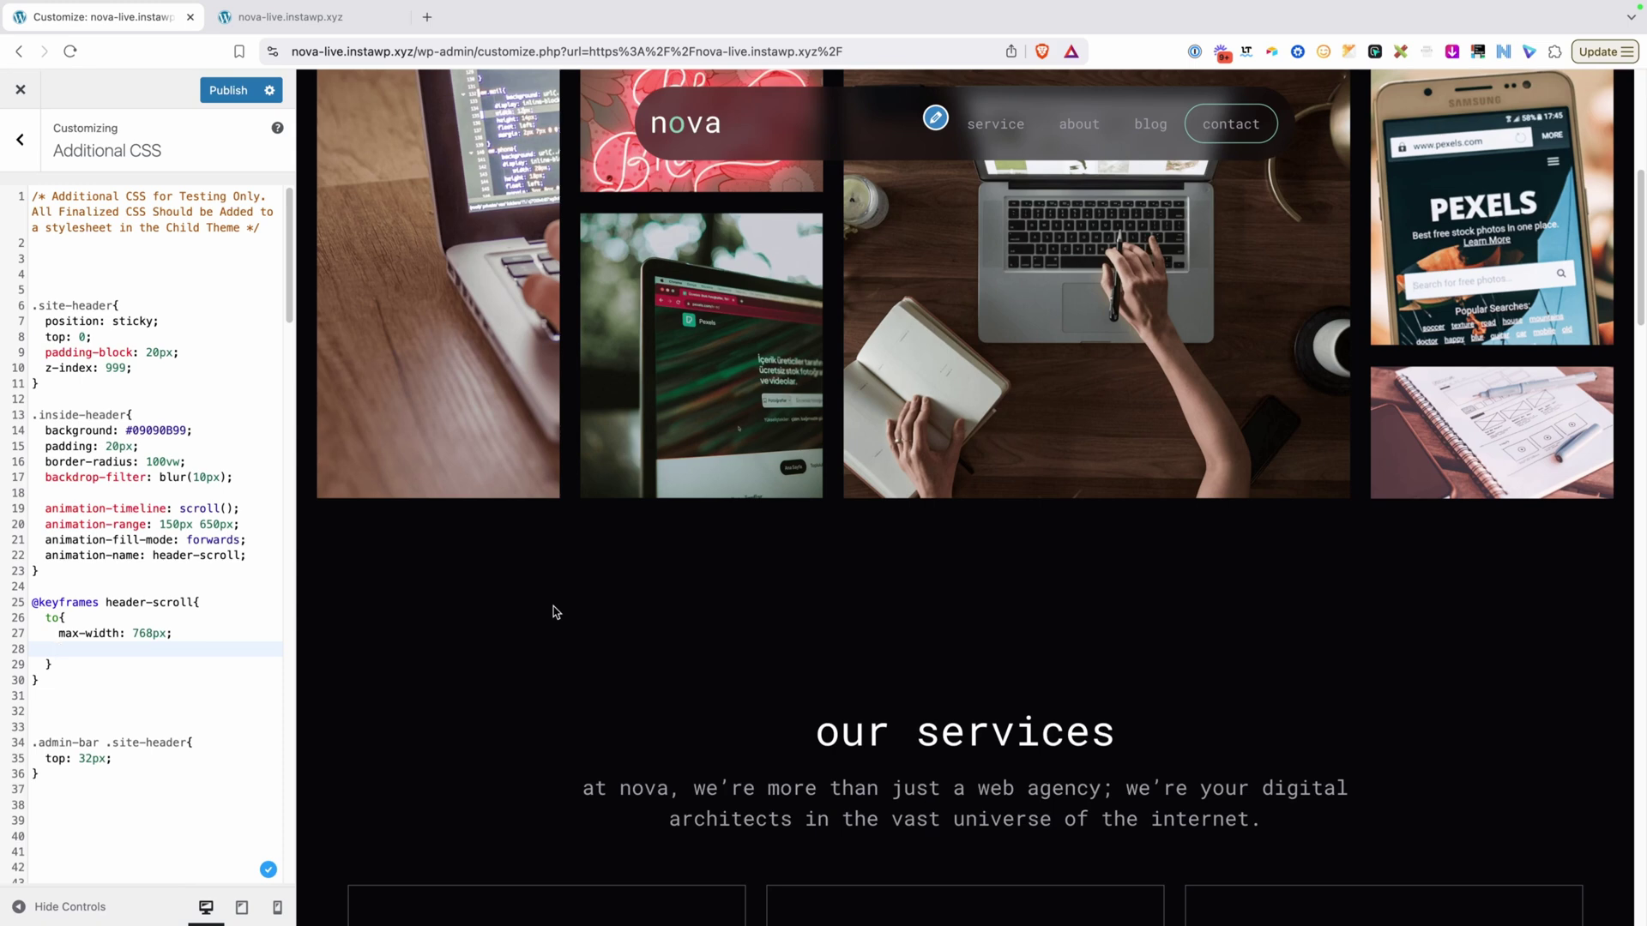
{"action": "type", "text": "padding: 16px;"}
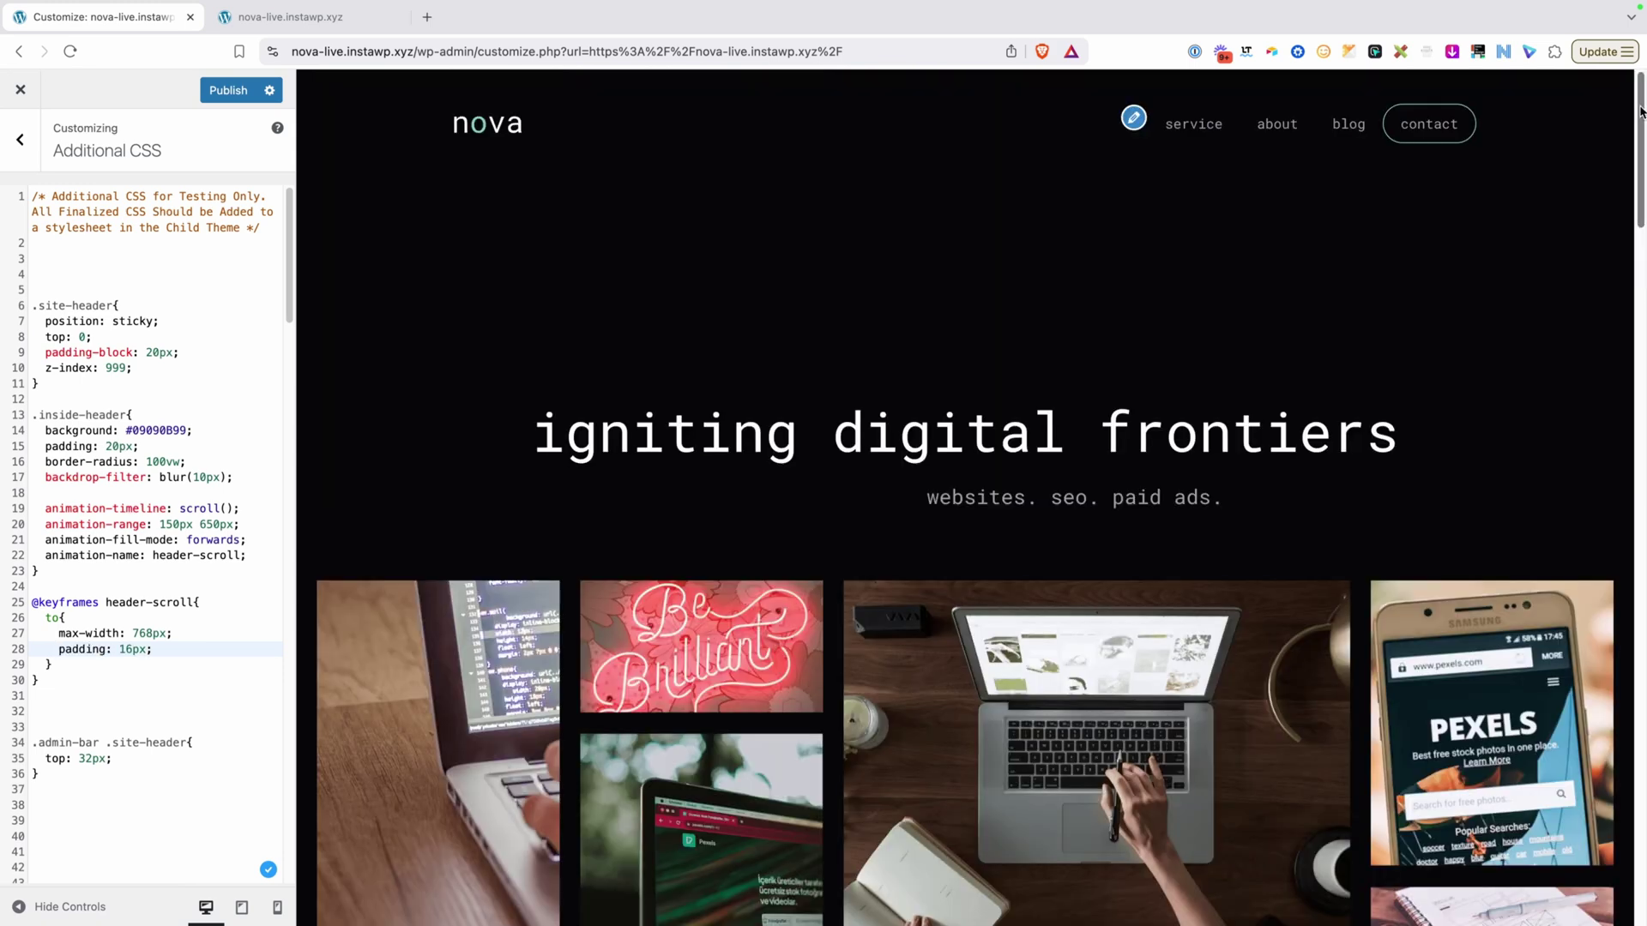
{"action": "scroll", "coordinate": [1629, 178], "scroll_direction": "down", "scroll_amount": 5}
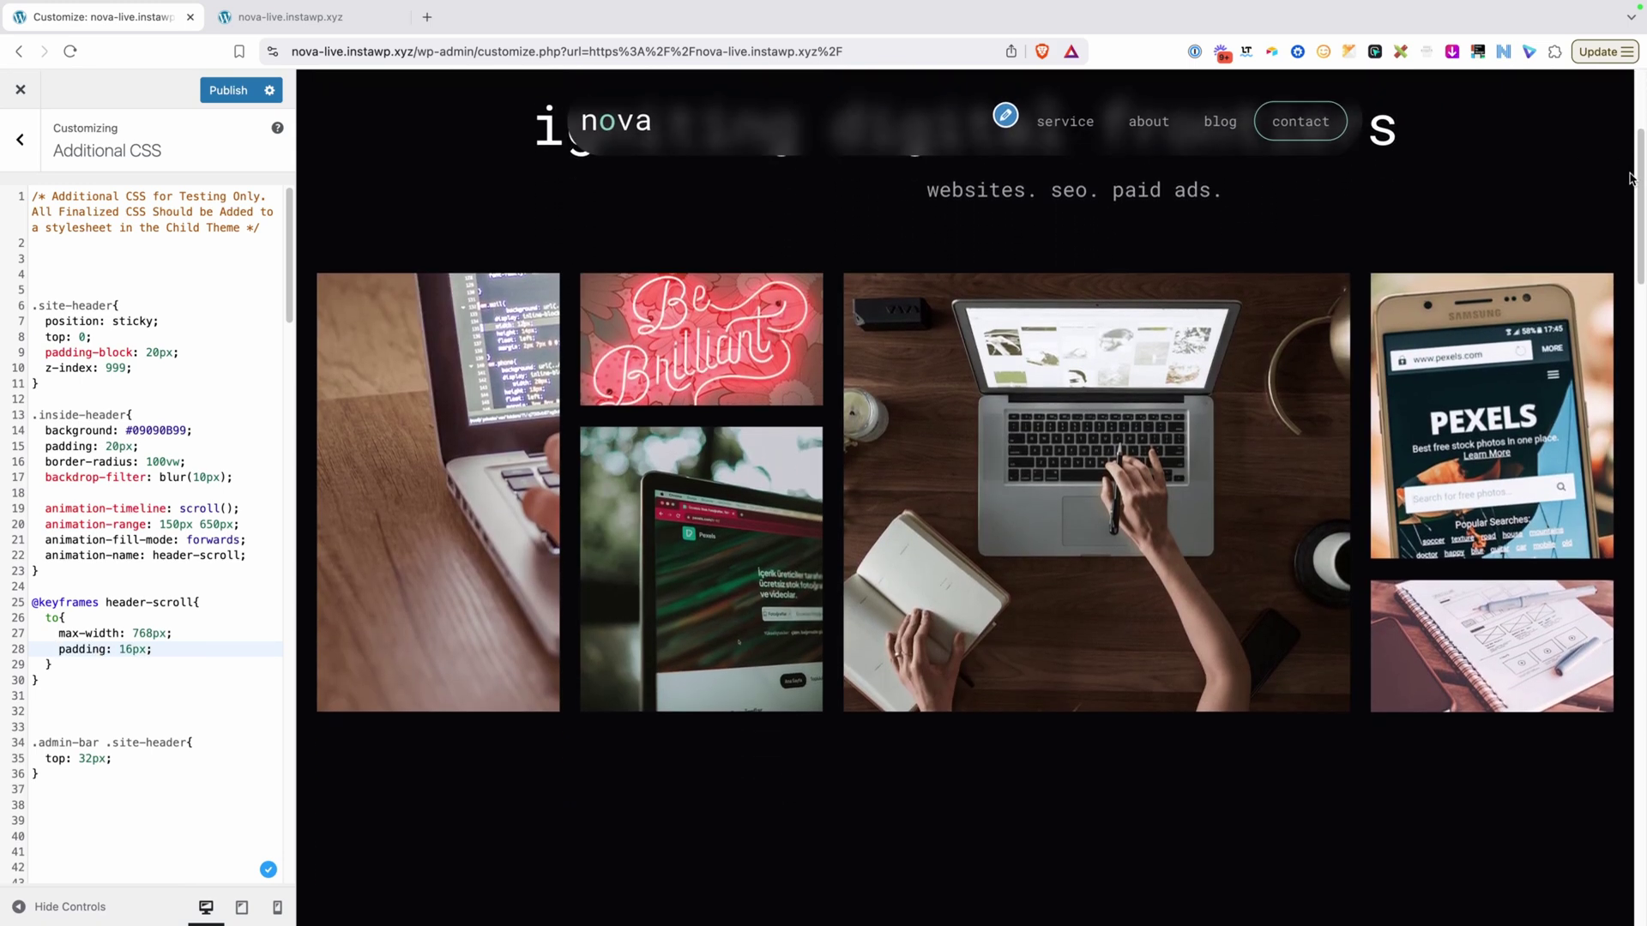
{"action": "left_click_drag", "start_coordinate": [1629, 177], "coordinate": [1627, 217]}
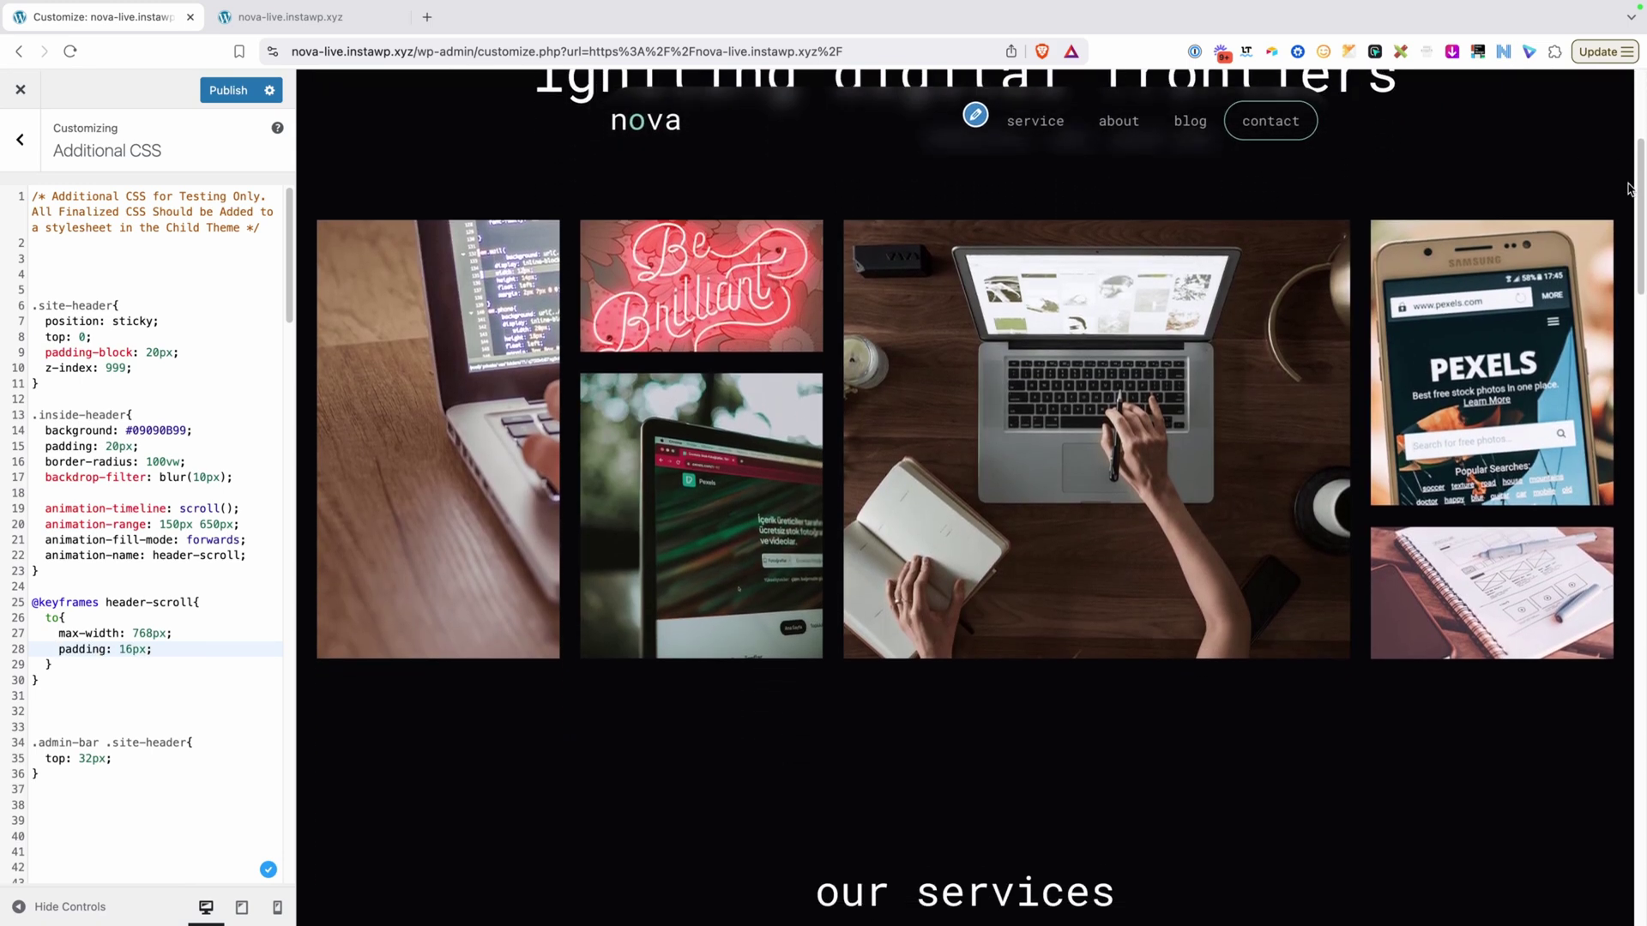
{"action": "scroll", "coordinate": [1627, 216], "scroll_direction": "down", "scroll_amount": 2}
{"action": "scroll", "coordinate": [1628, 219], "scroll_direction": "up", "scroll_amount": 2}
{"action": "scroll", "coordinate": [1629, 224], "scroll_direction": "down", "scroll_amount": 1}
{"action": "left_click_drag", "start_coordinate": [1628, 225], "coordinate": [1623, 160]}
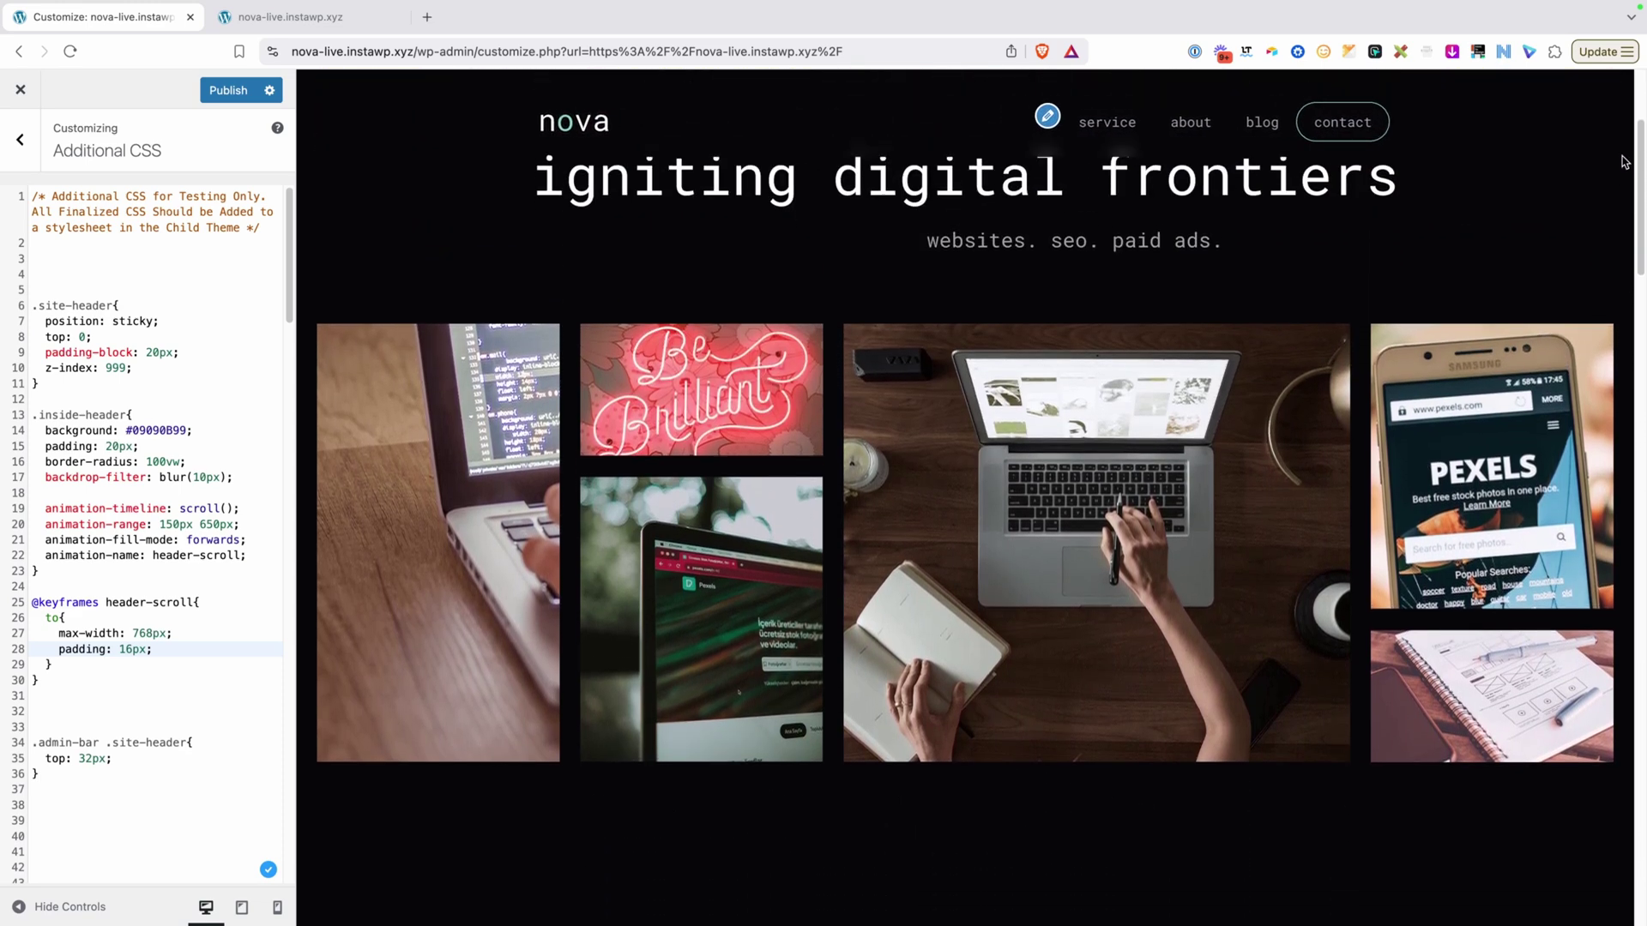
{"action": "scroll", "coordinate": [1622, 160], "scroll_direction": "down", "scroll_amount": 4}
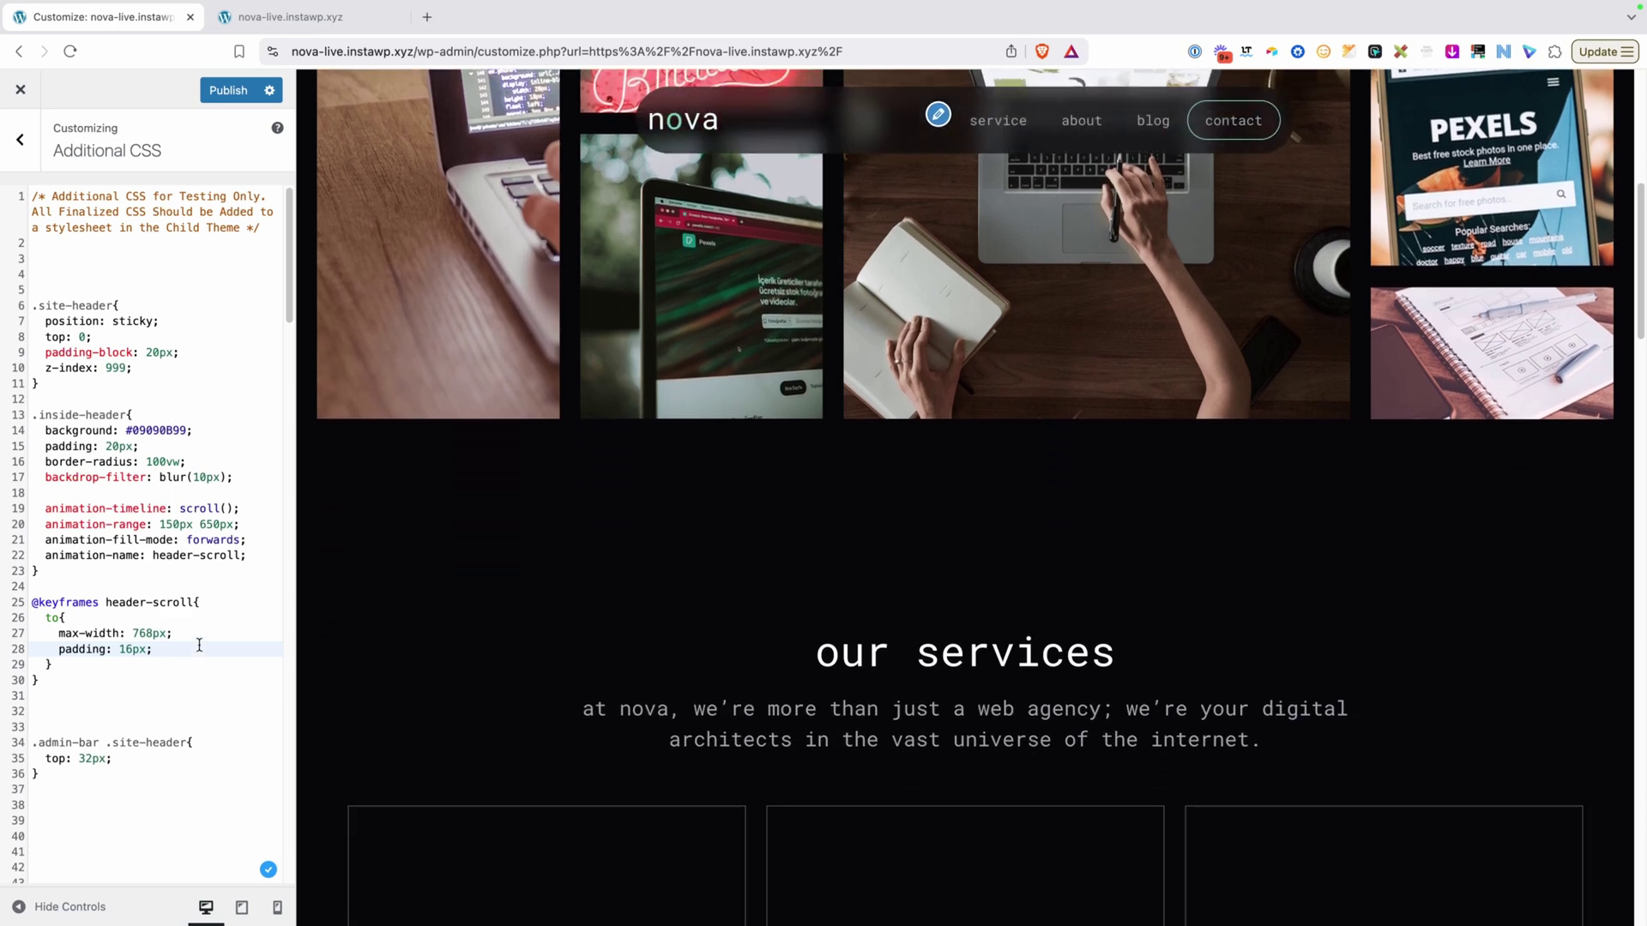
Add a transform: scale() declaration to the keyframe and scroll the preview to check it.
{"action": "left_click", "coordinate": [195, 634]}
{"action": "left_click", "coordinate": [204, 651]}
{"action": "key", "text": "Return"}
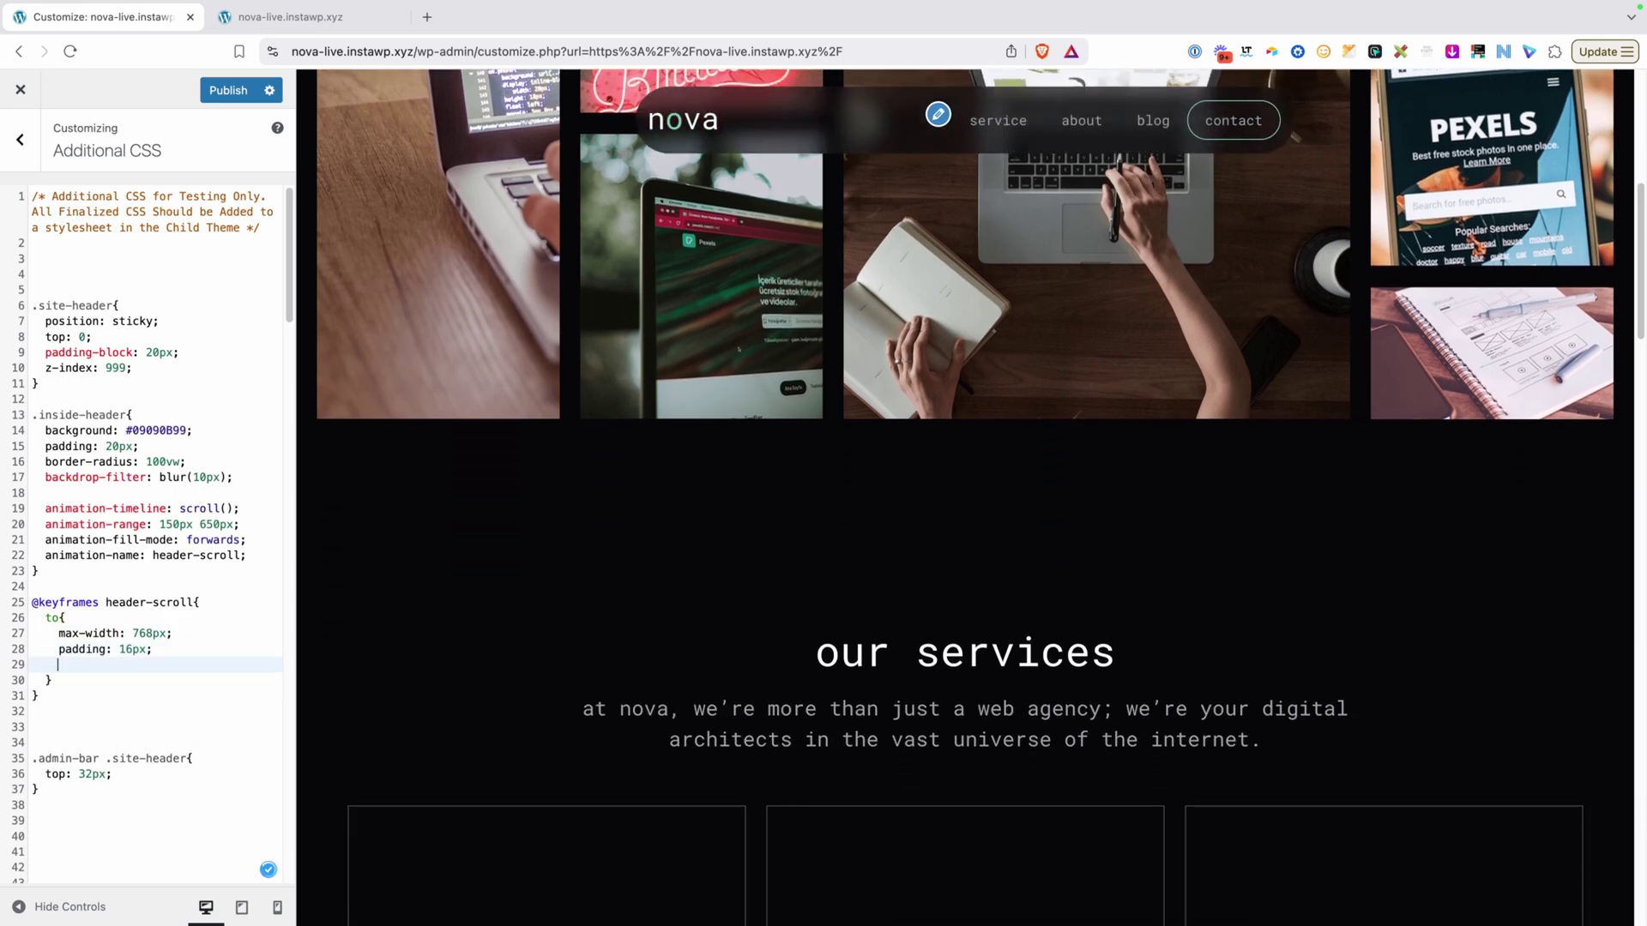
{"action": "type", "text": "transform: scale(.5);"}
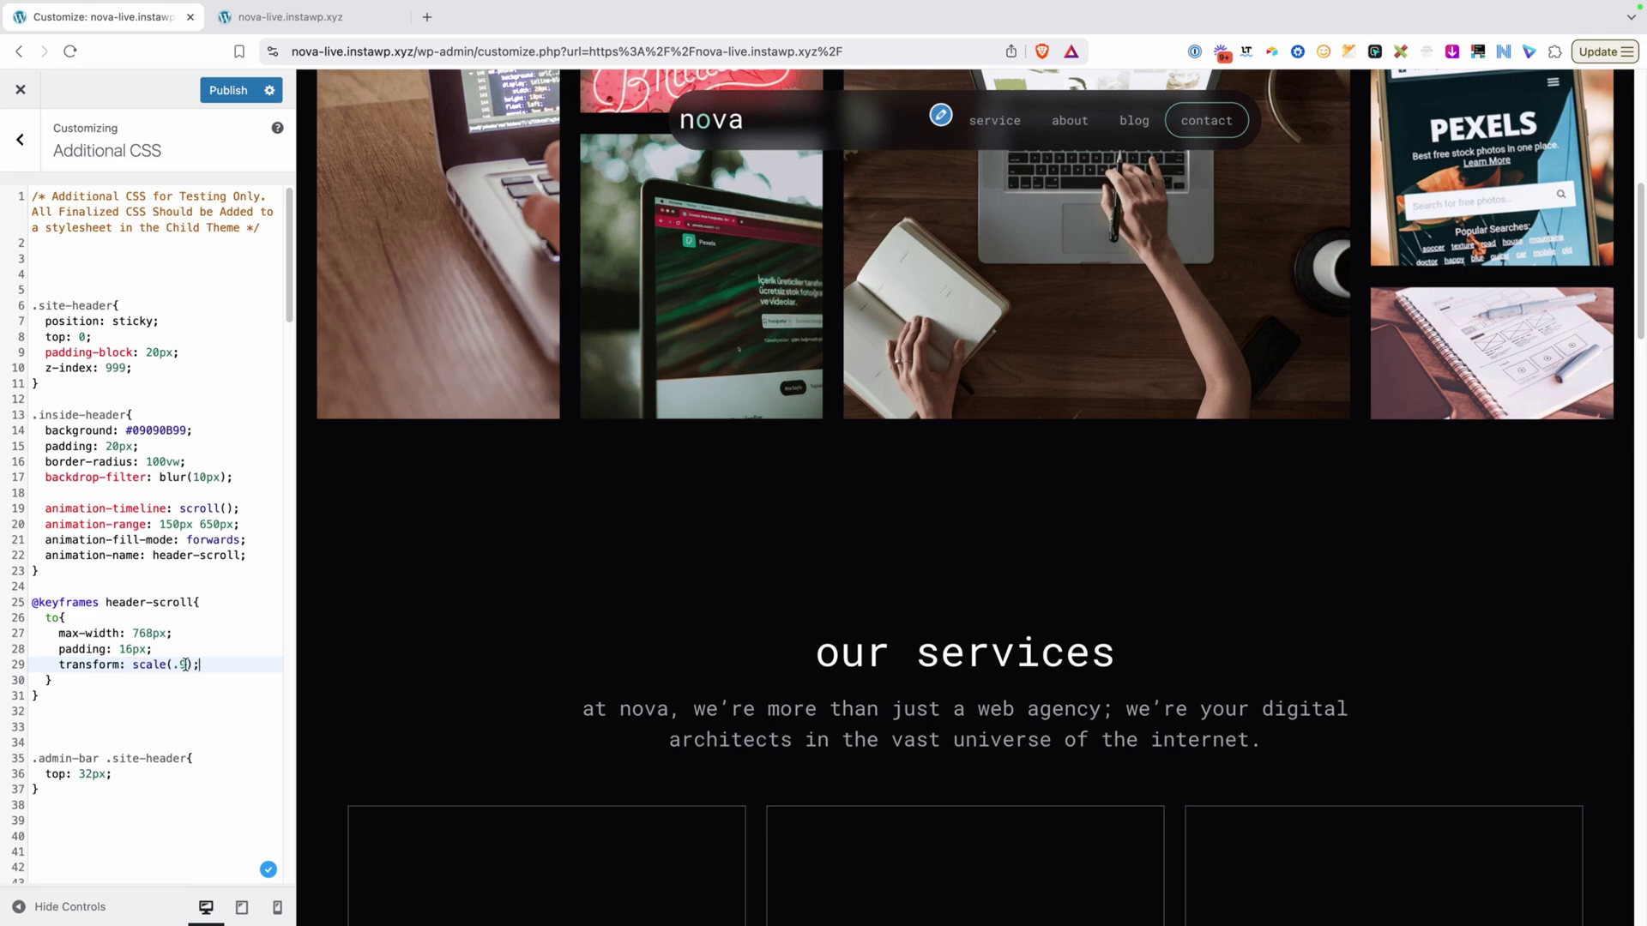
{"action": "scroll", "coordinate": [1130, 346], "scroll_direction": "up", "scroll_amount": 4}
{"action": "scroll", "coordinate": [1621, 198], "scroll_direction": "up", "scroll_amount": 3}
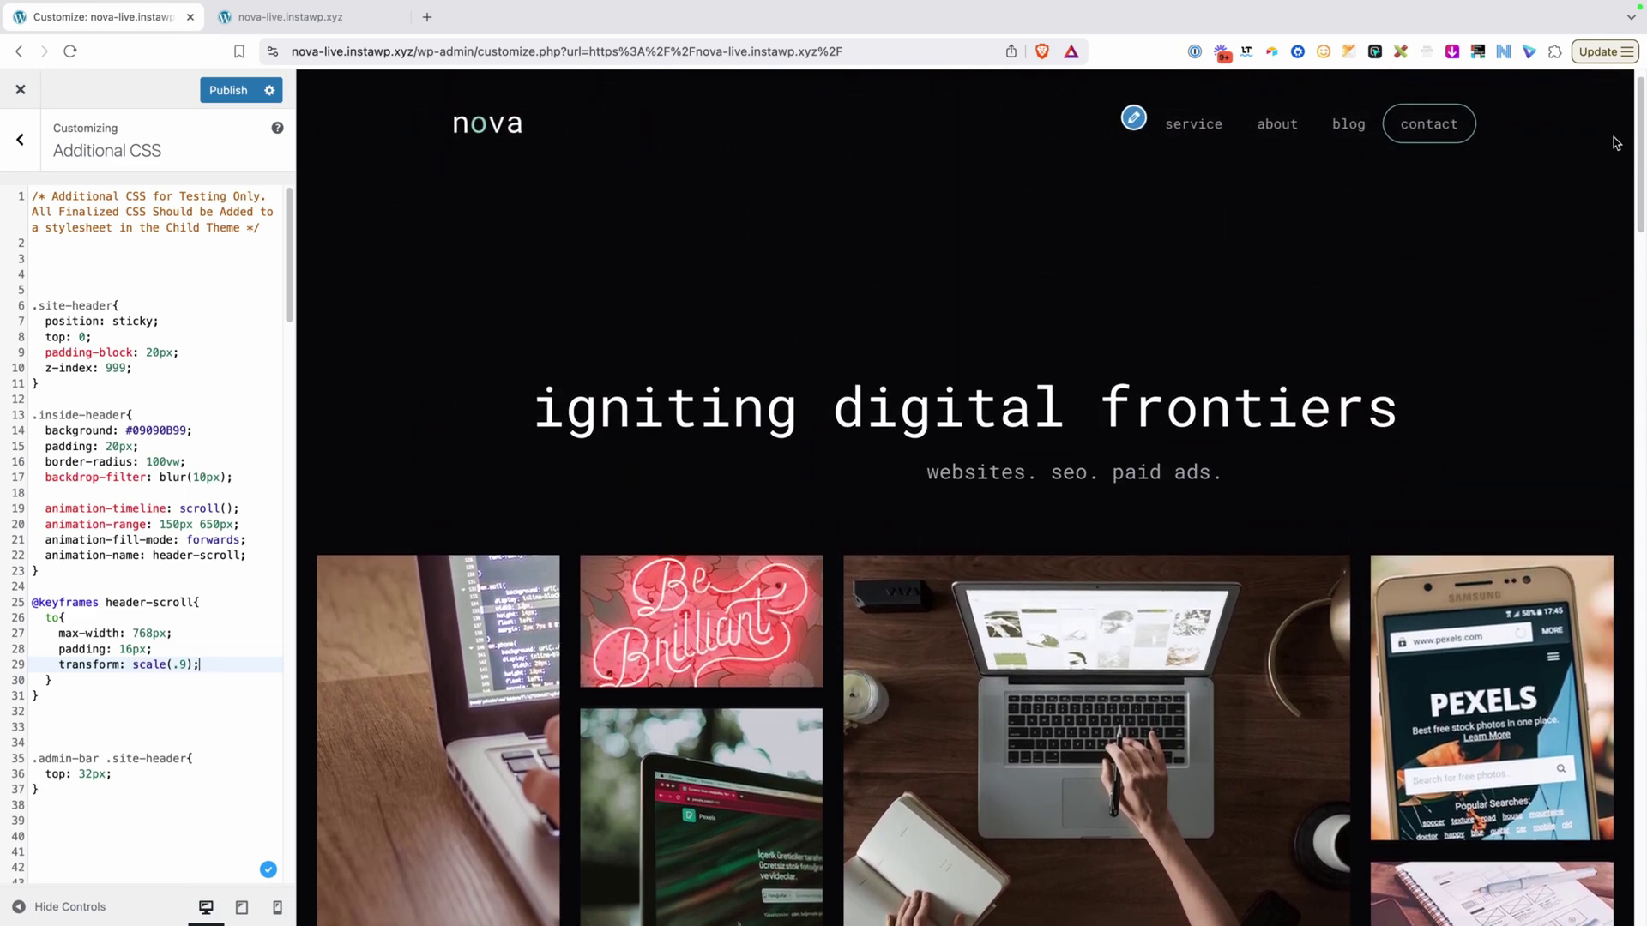
{"action": "scroll", "coordinate": [1624, 180], "scroll_direction": "down", "scroll_amount": 2}
{"action": "scroll", "coordinate": [1624, 188], "scroll_direction": "down", "scroll_amount": 2}
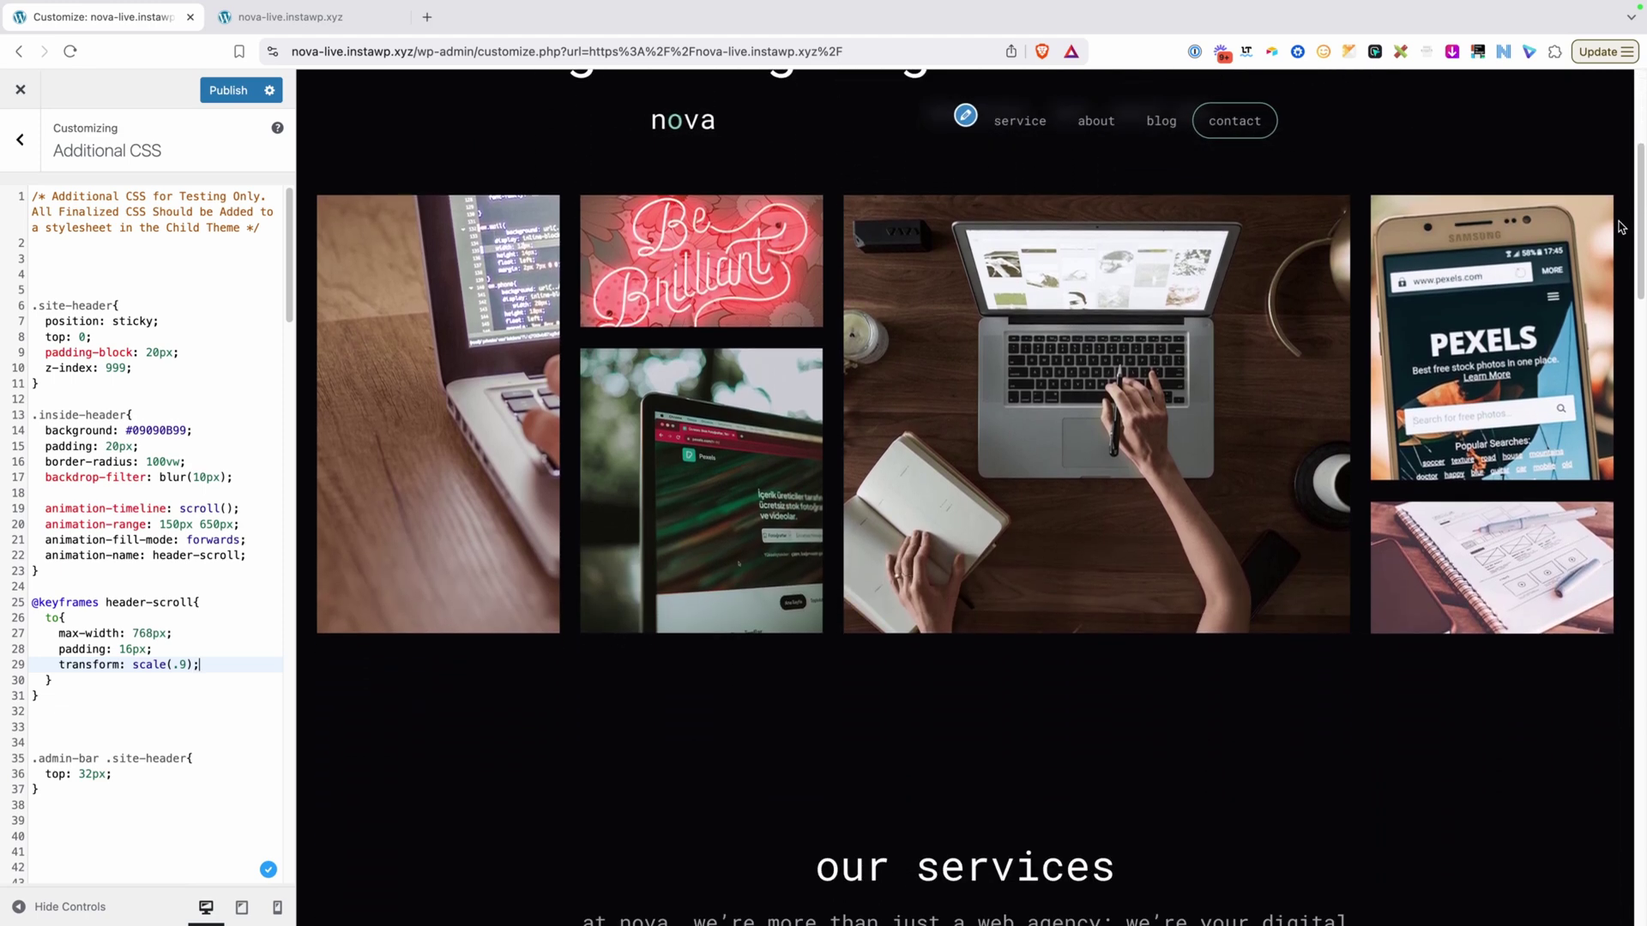
{"action": "scroll", "coordinate": [1619, 228], "scroll_direction": "down", "scroll_amount": 3}
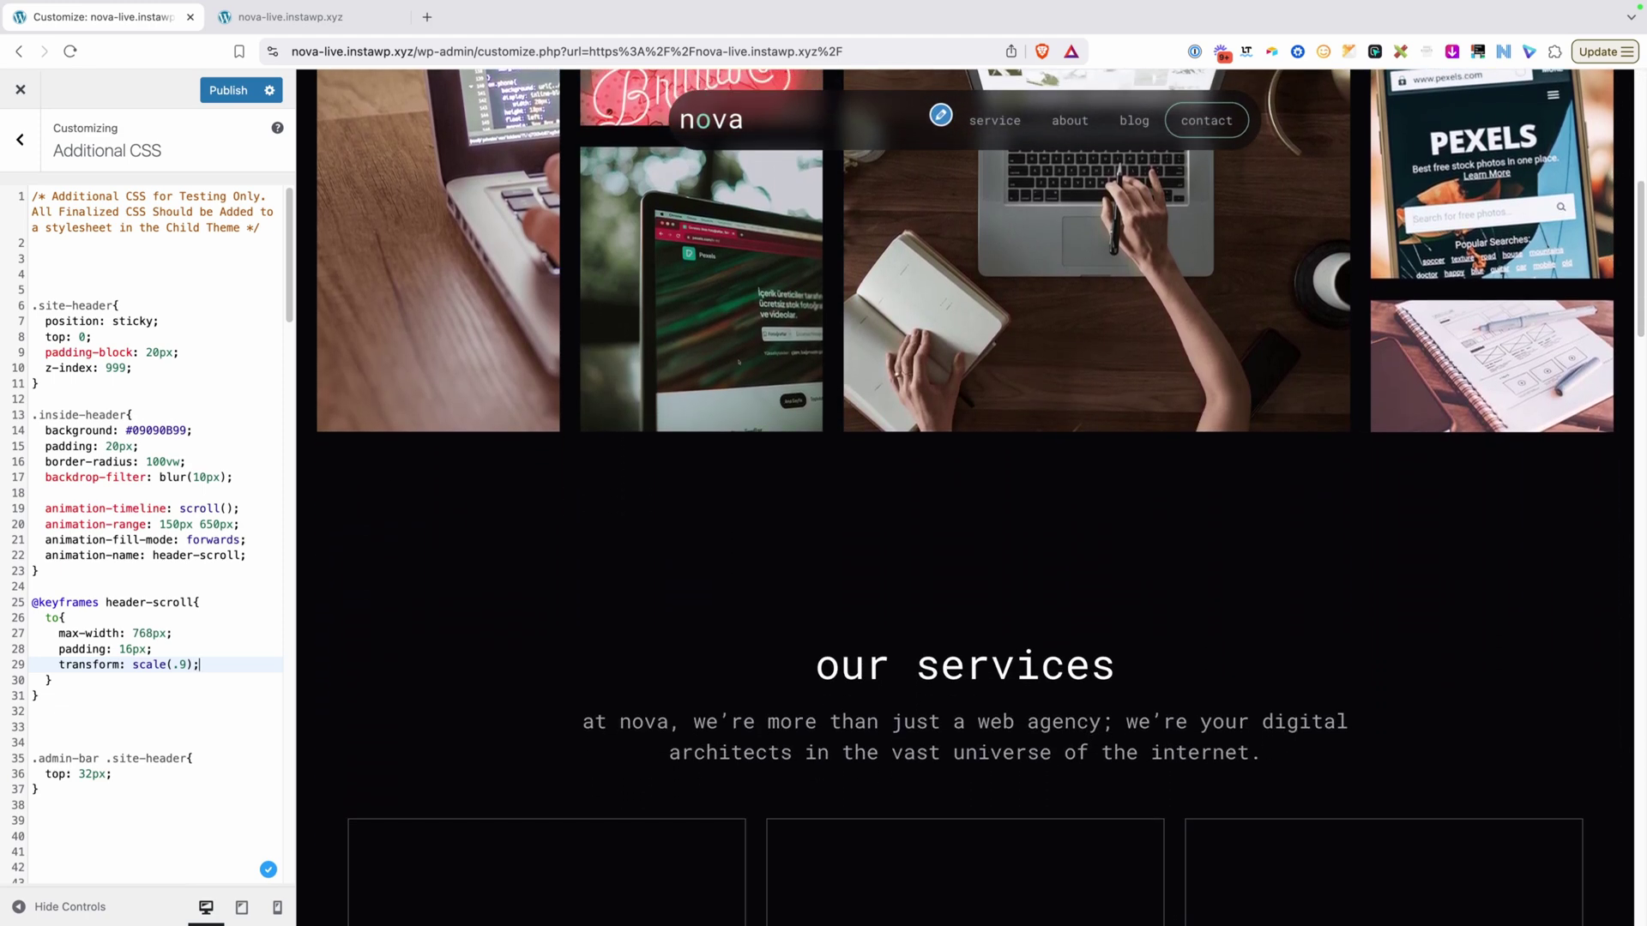
Try a .7 scale in the preview, then undo it back to .9 and recheck.
{"action": "double_click", "coordinate": [182, 664]}
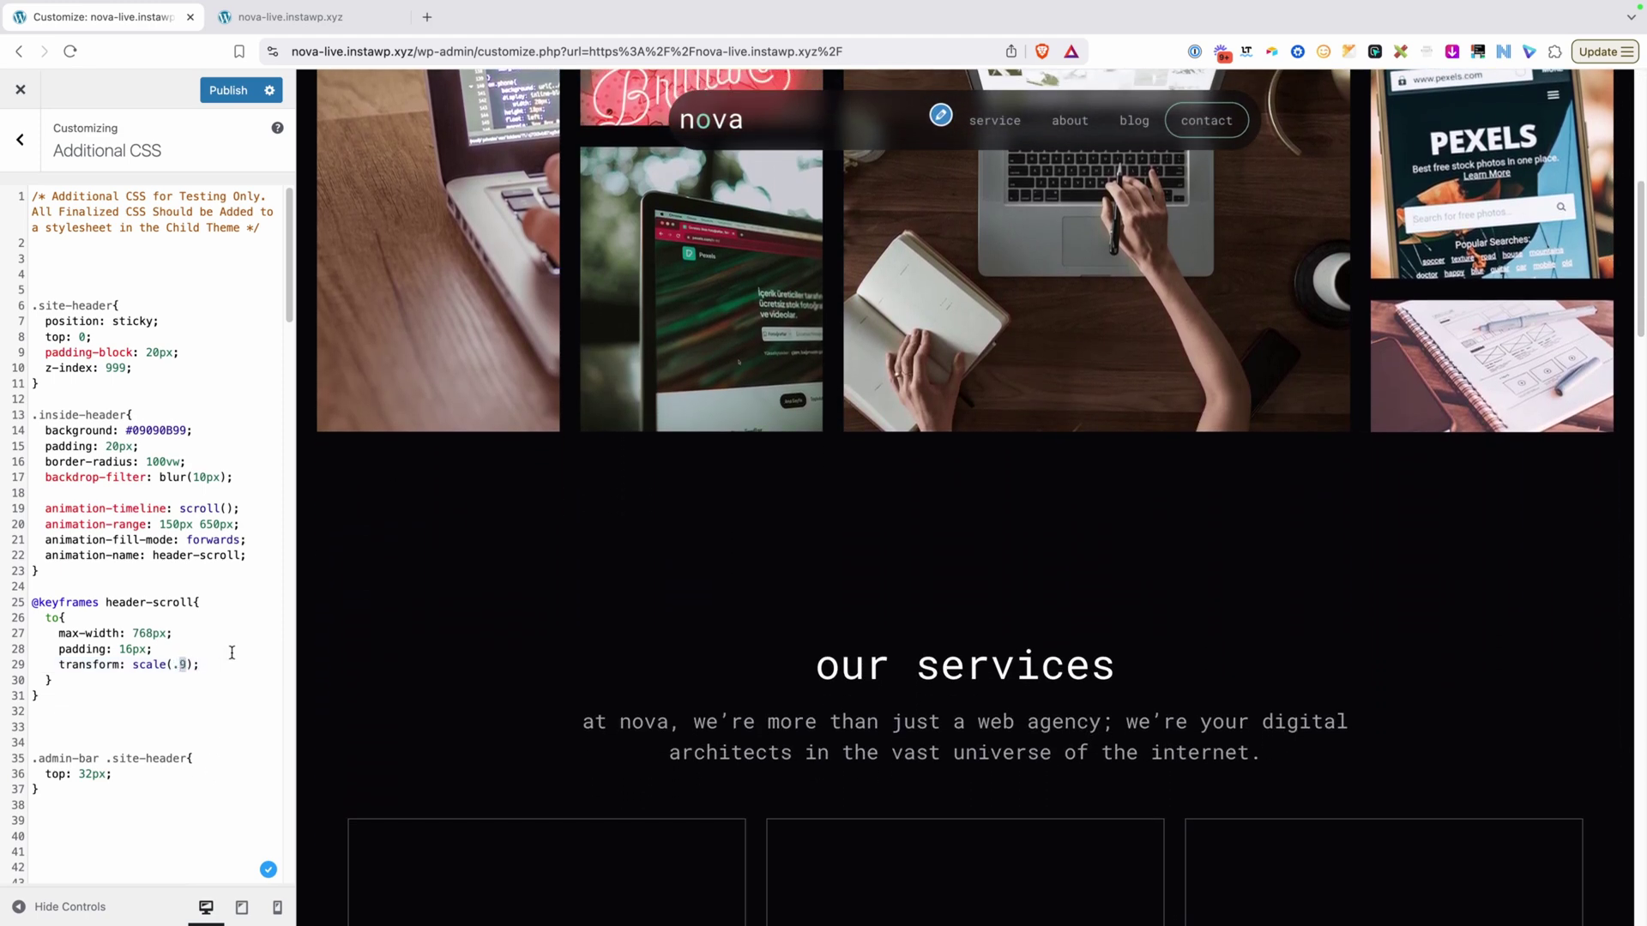
{"action": "type", "text": "7"}
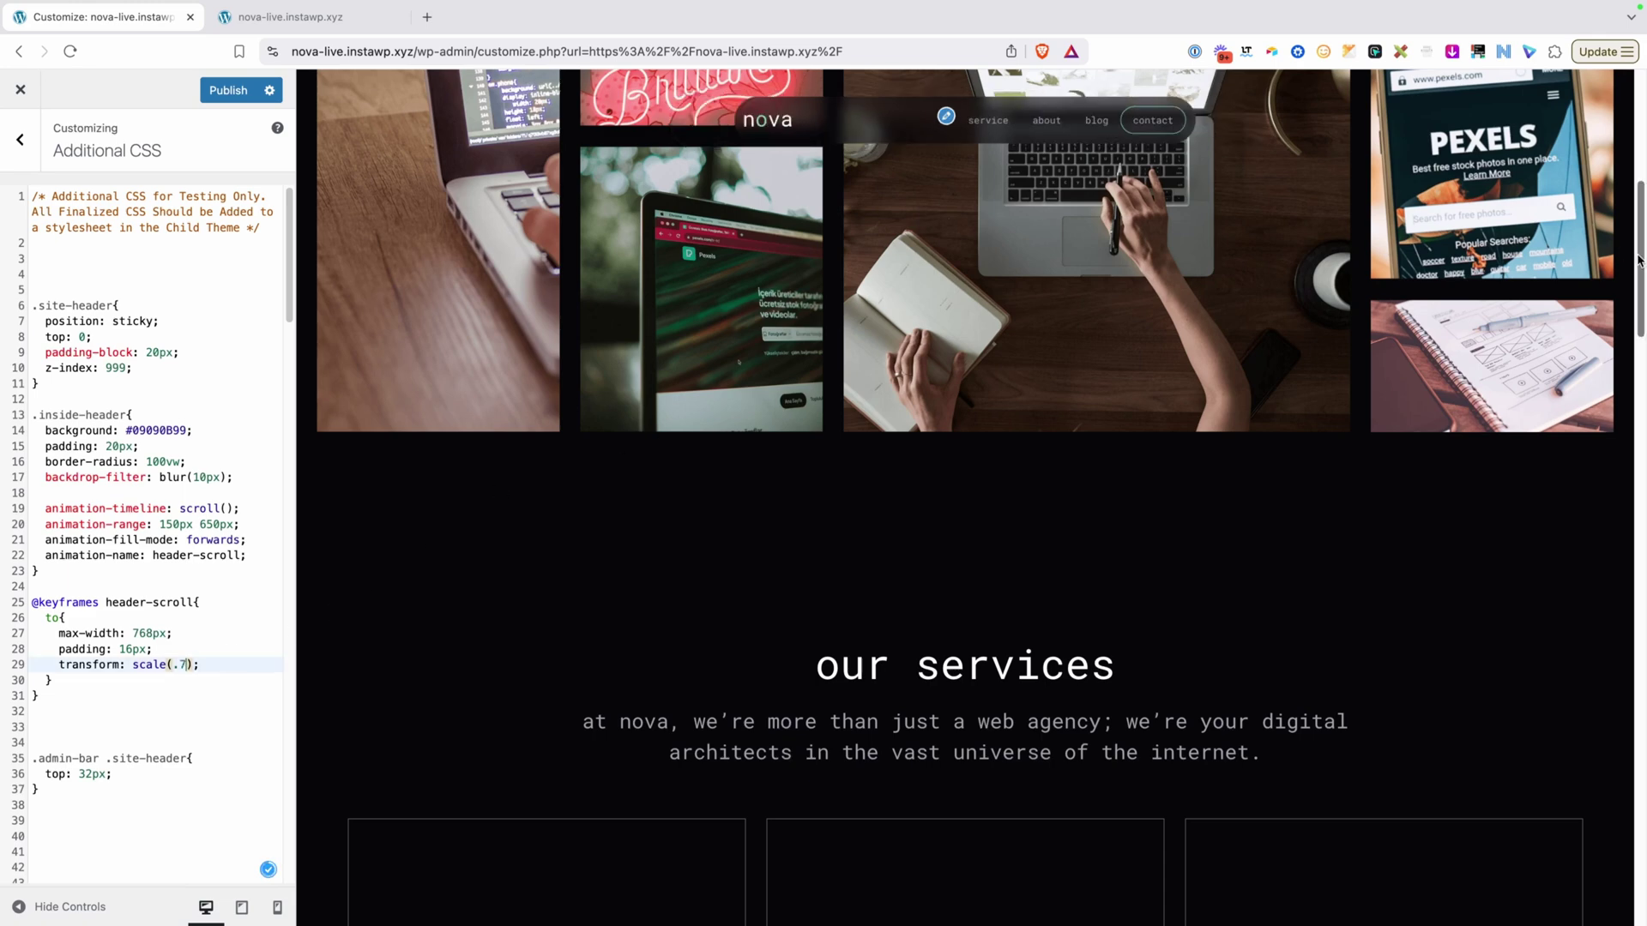
{"action": "scroll", "coordinate": [1640, 249], "scroll_direction": "up", "scroll_amount": 1}
{"action": "scroll", "coordinate": [1639, 248], "scroll_direction": "up", "scroll_amount": 5}
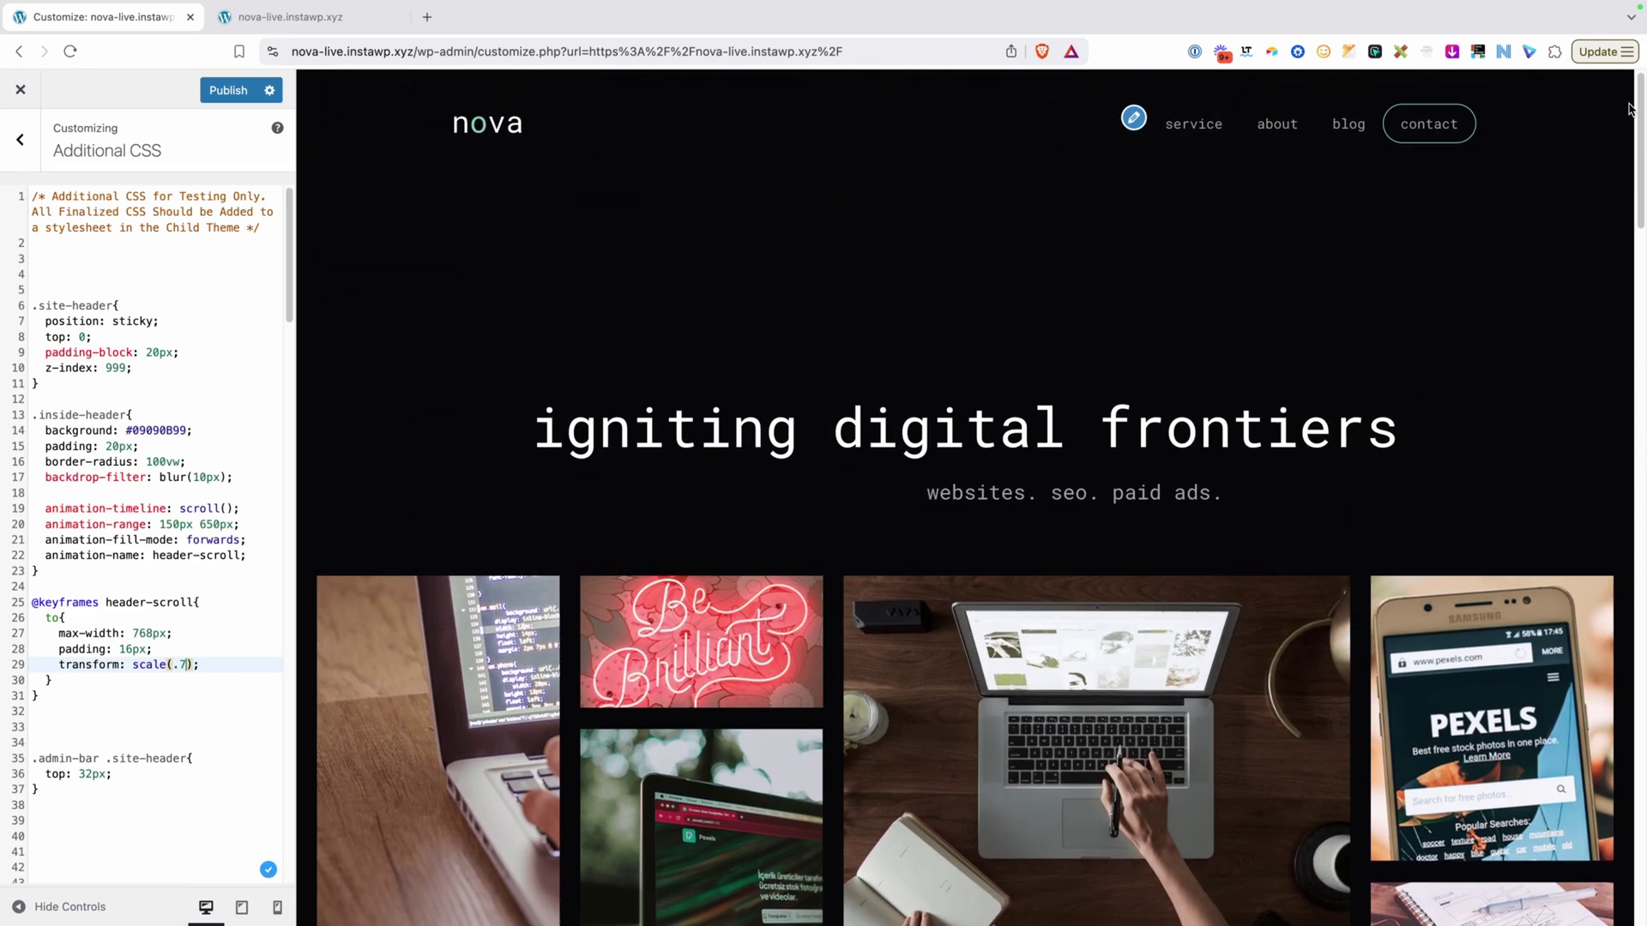
{"action": "scroll", "coordinate": [1192, 264], "scroll_direction": "down", "scroll_amount": 5}
{"action": "key", "text": "ctrl+z"}
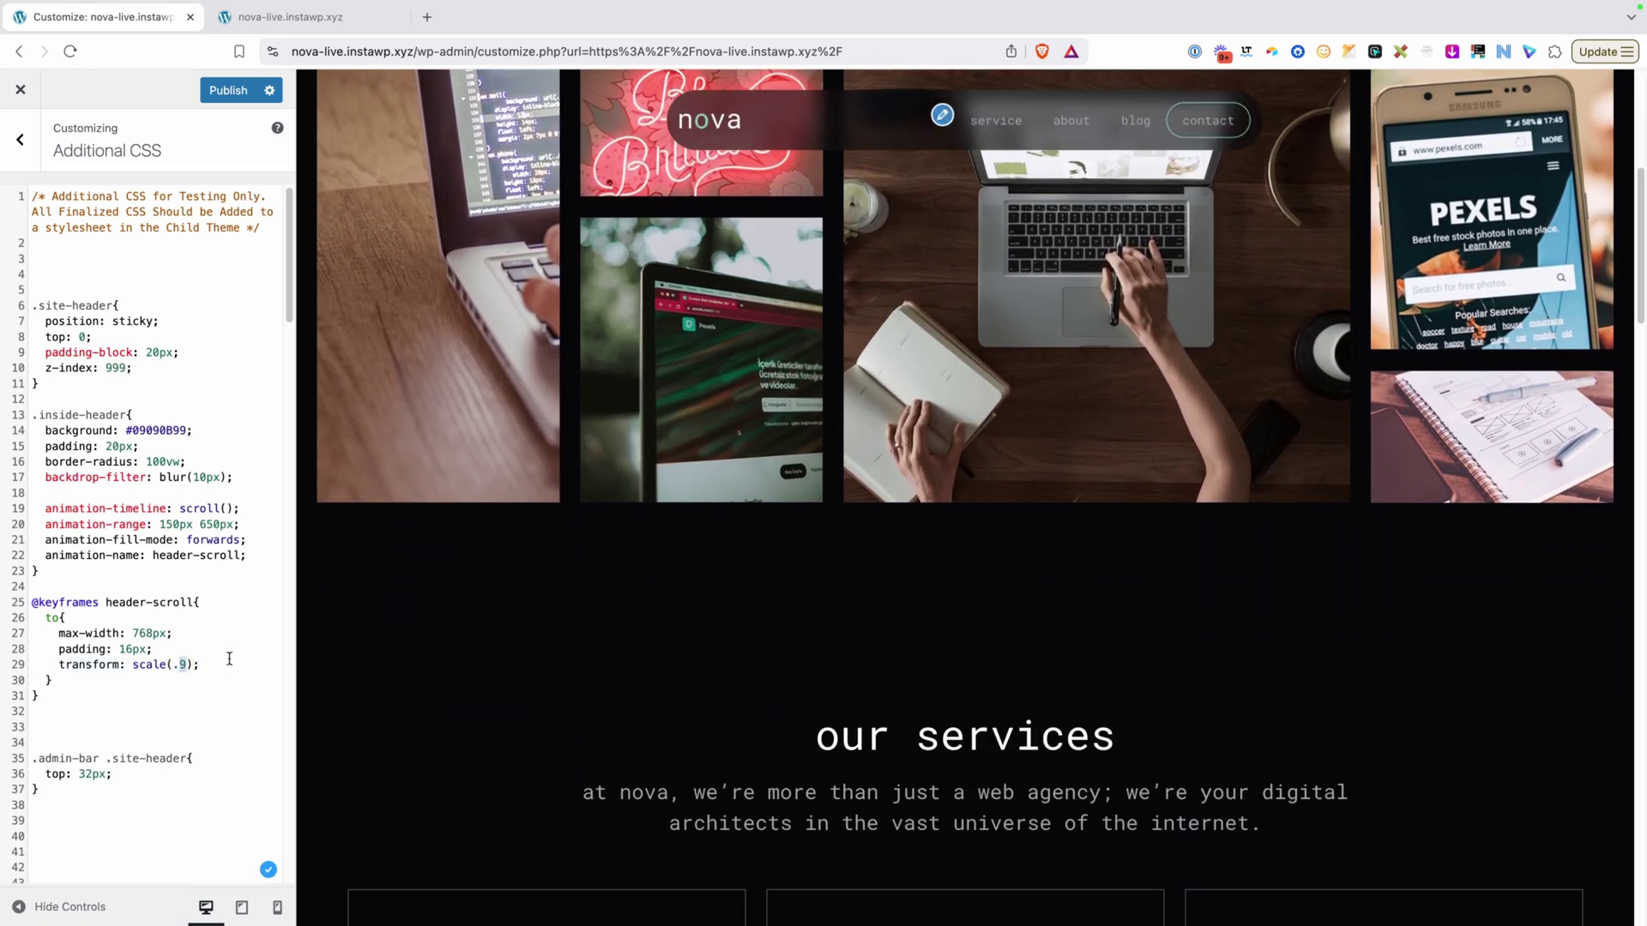
{"action": "scroll", "coordinate": [1623, 232], "scroll_direction": "up", "scroll_amount": 5}
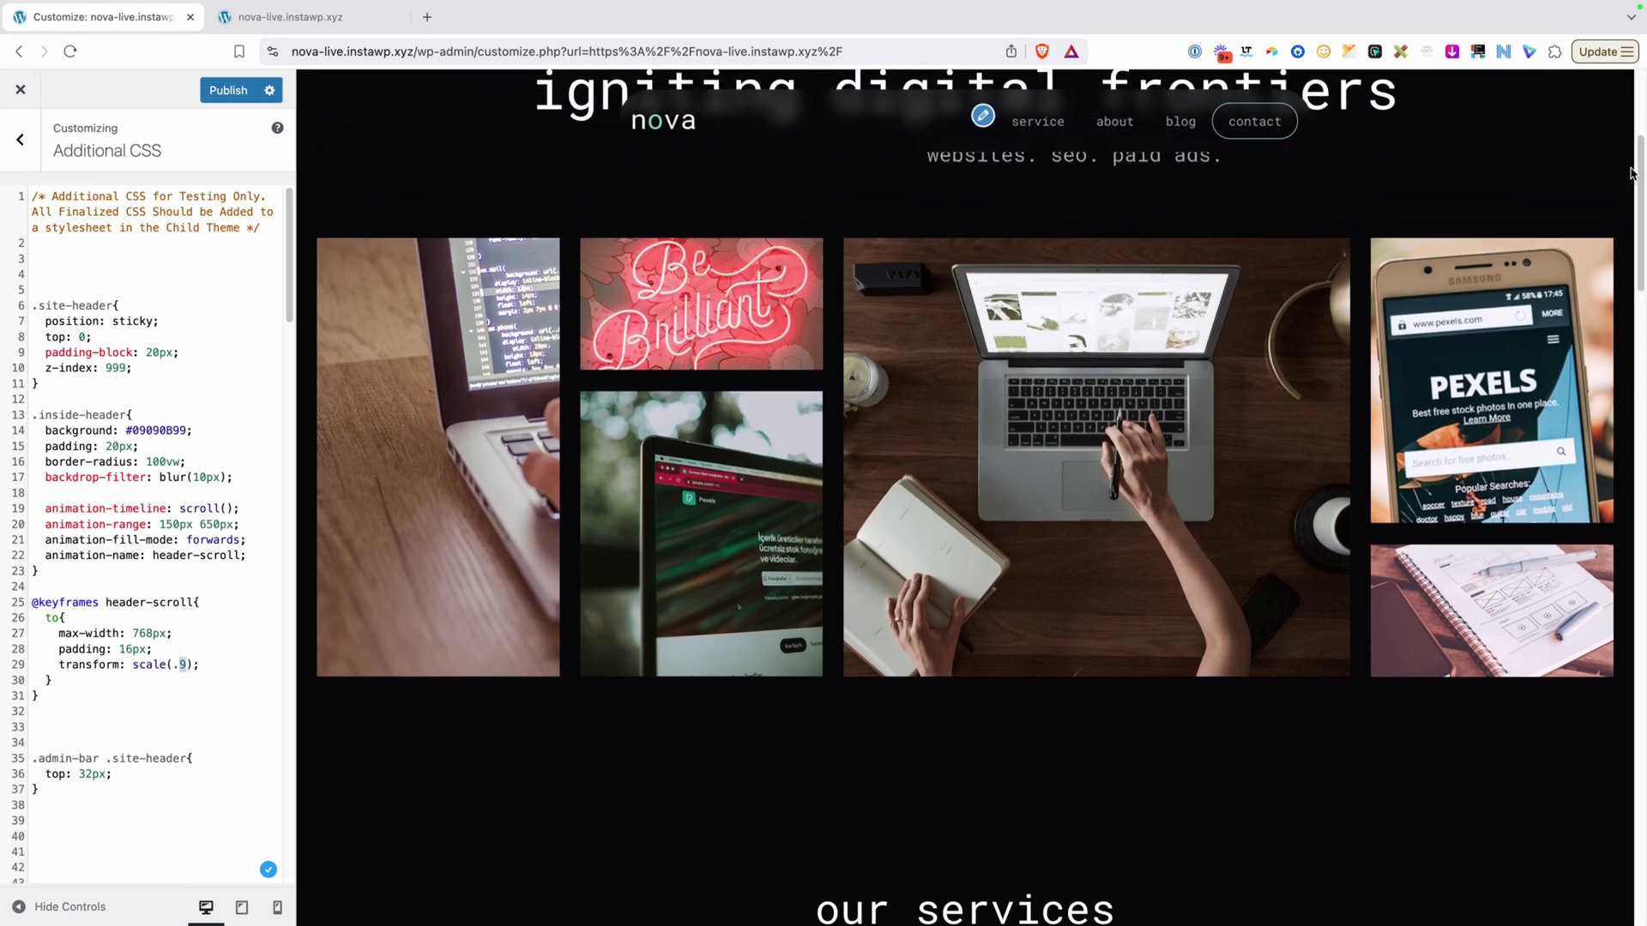
{"action": "scroll", "coordinate": [1617, 122], "scroll_direction": "down", "scroll_amount": 5}
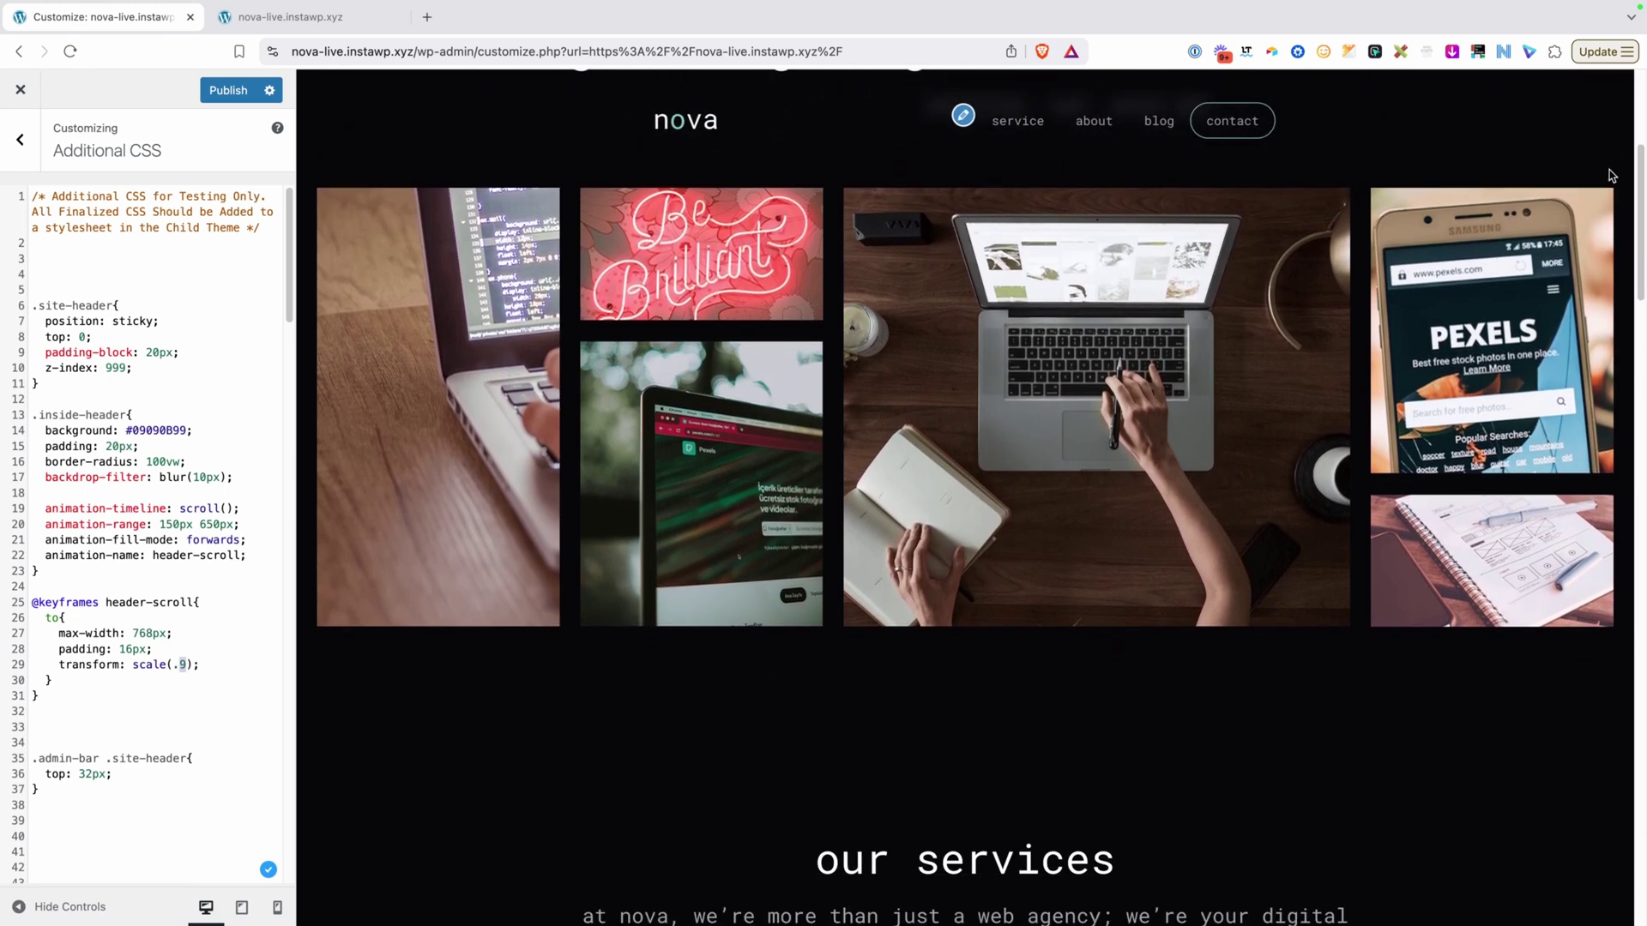
{"action": "scroll", "coordinate": [1606, 199], "scroll_direction": "down", "scroll_amount": 1}
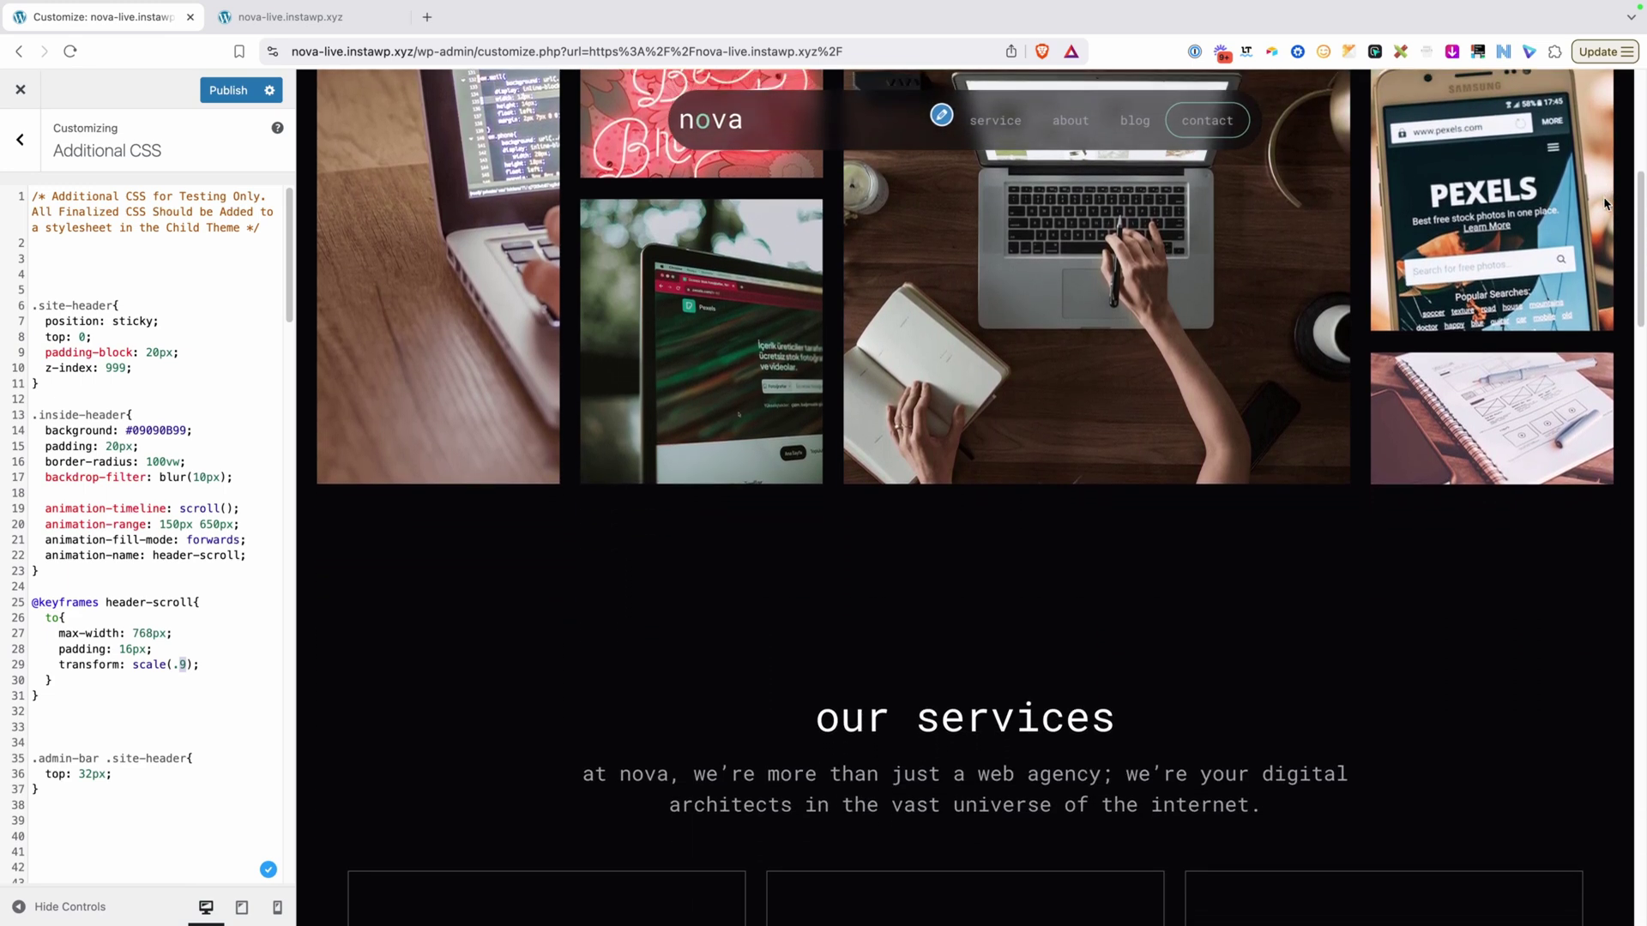
Add a yellow 0px 0px 80px -30px box-shadow to the keyframe and experiment with its spread.
{"action": "key", "text": "Return"}
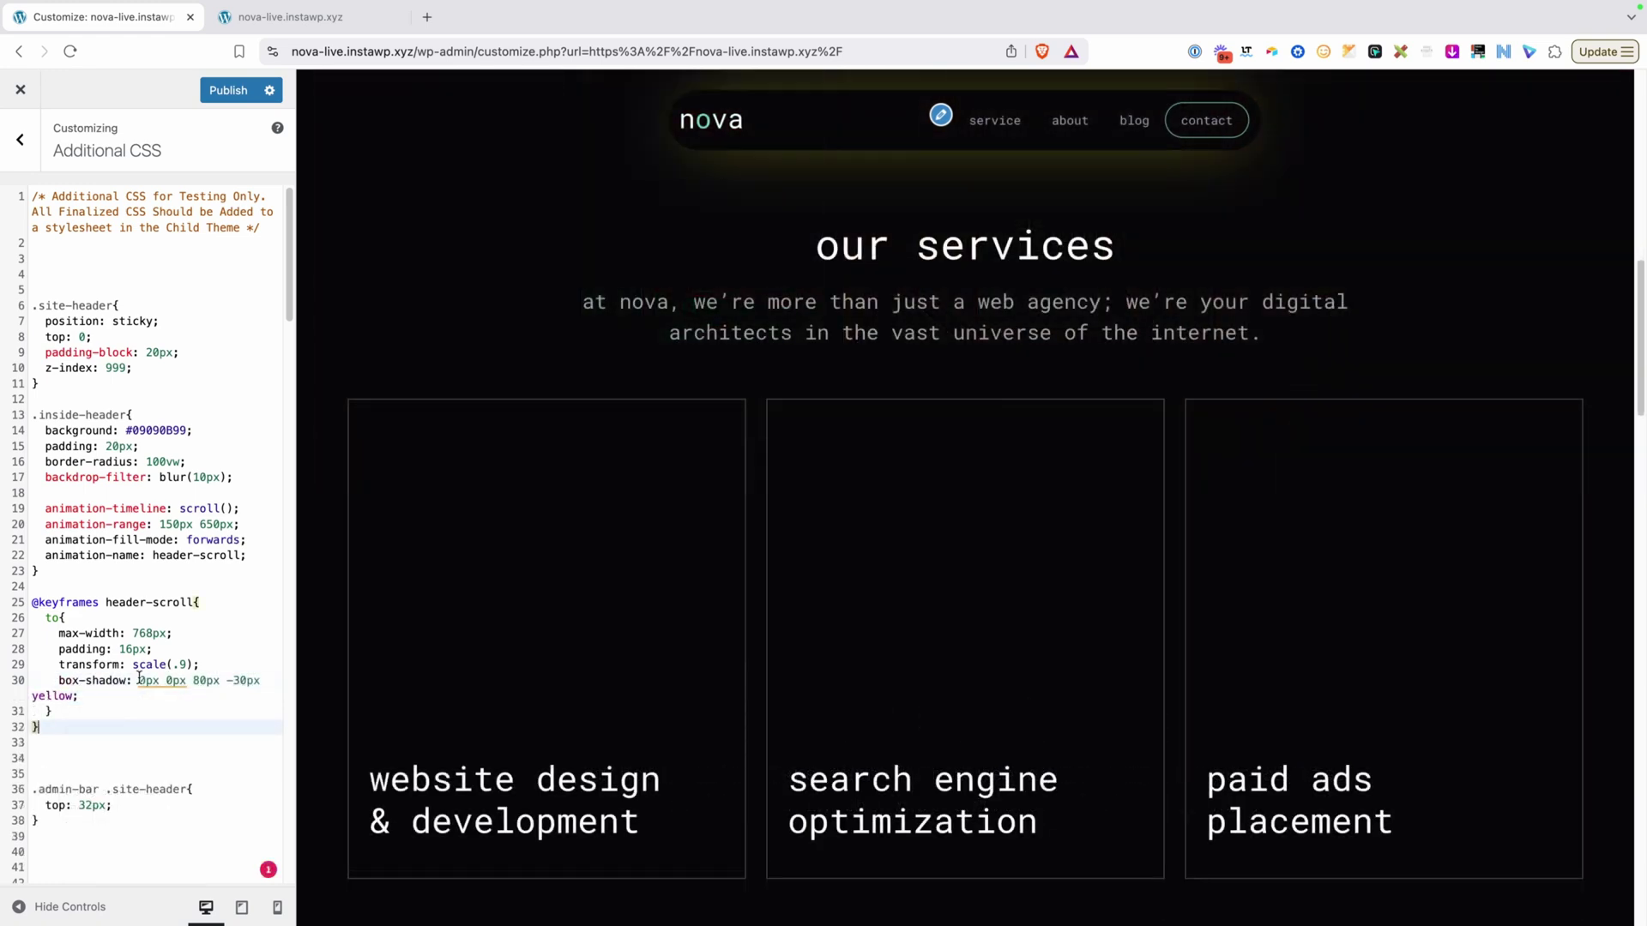
{"action": "left_click", "coordinate": [140, 680]}
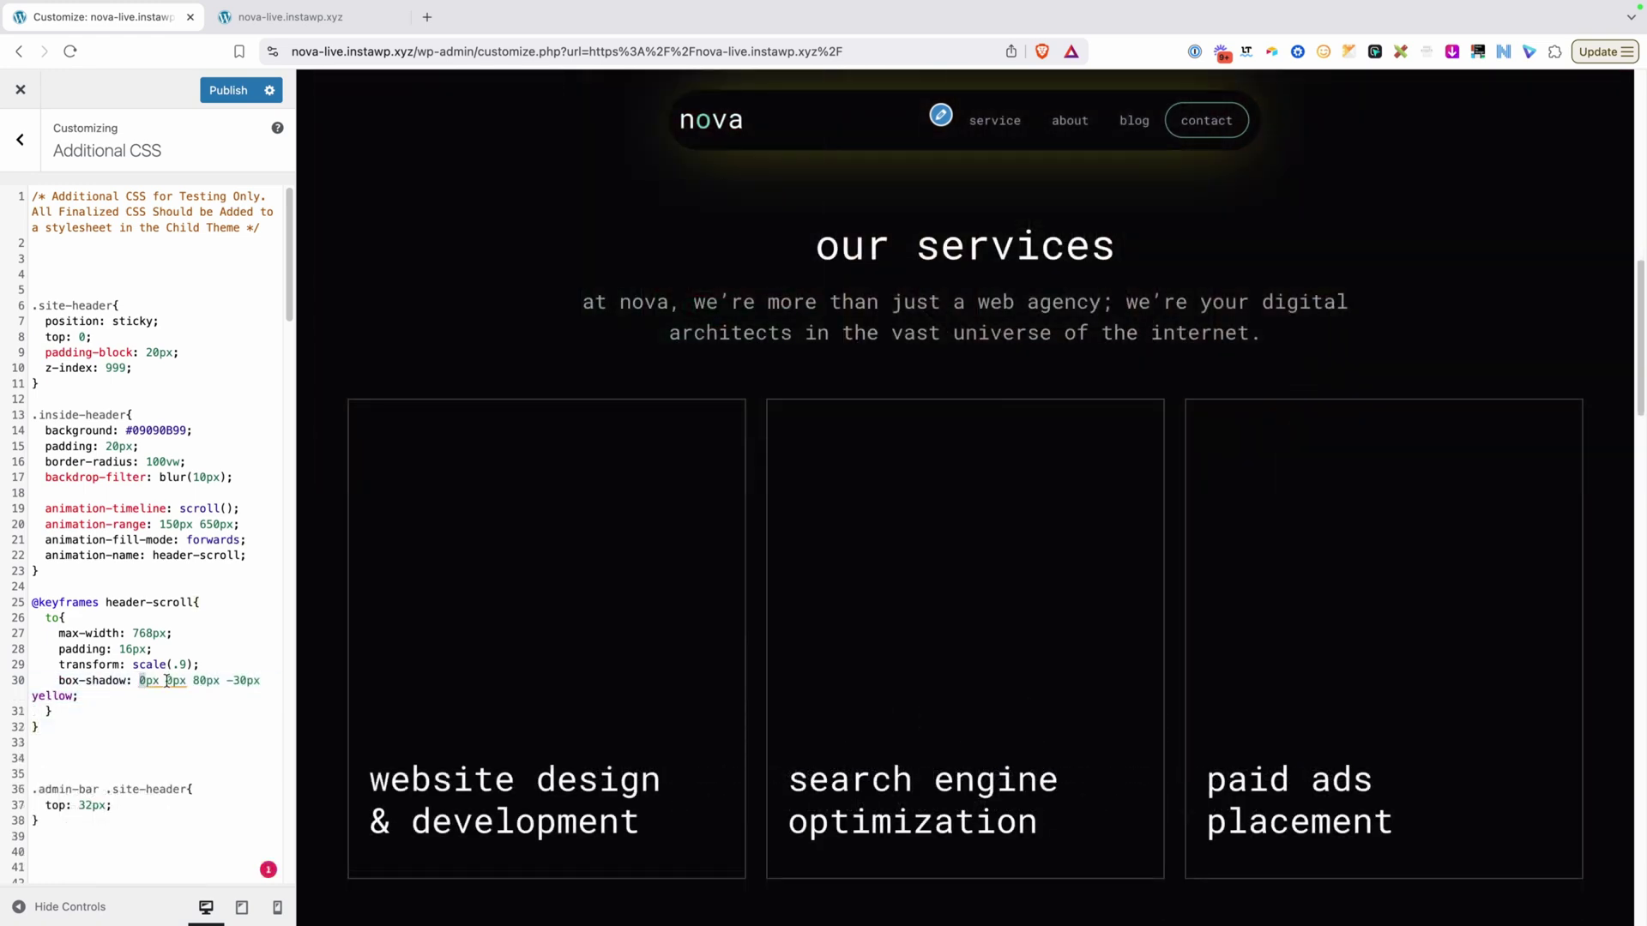
{"action": "left_click", "coordinate": [167, 680]}
{"action": "left_click", "coordinate": [194, 681]}
{"action": "left_click", "coordinate": [239, 681]}
{"action": "key", "text": "BackSpace"}
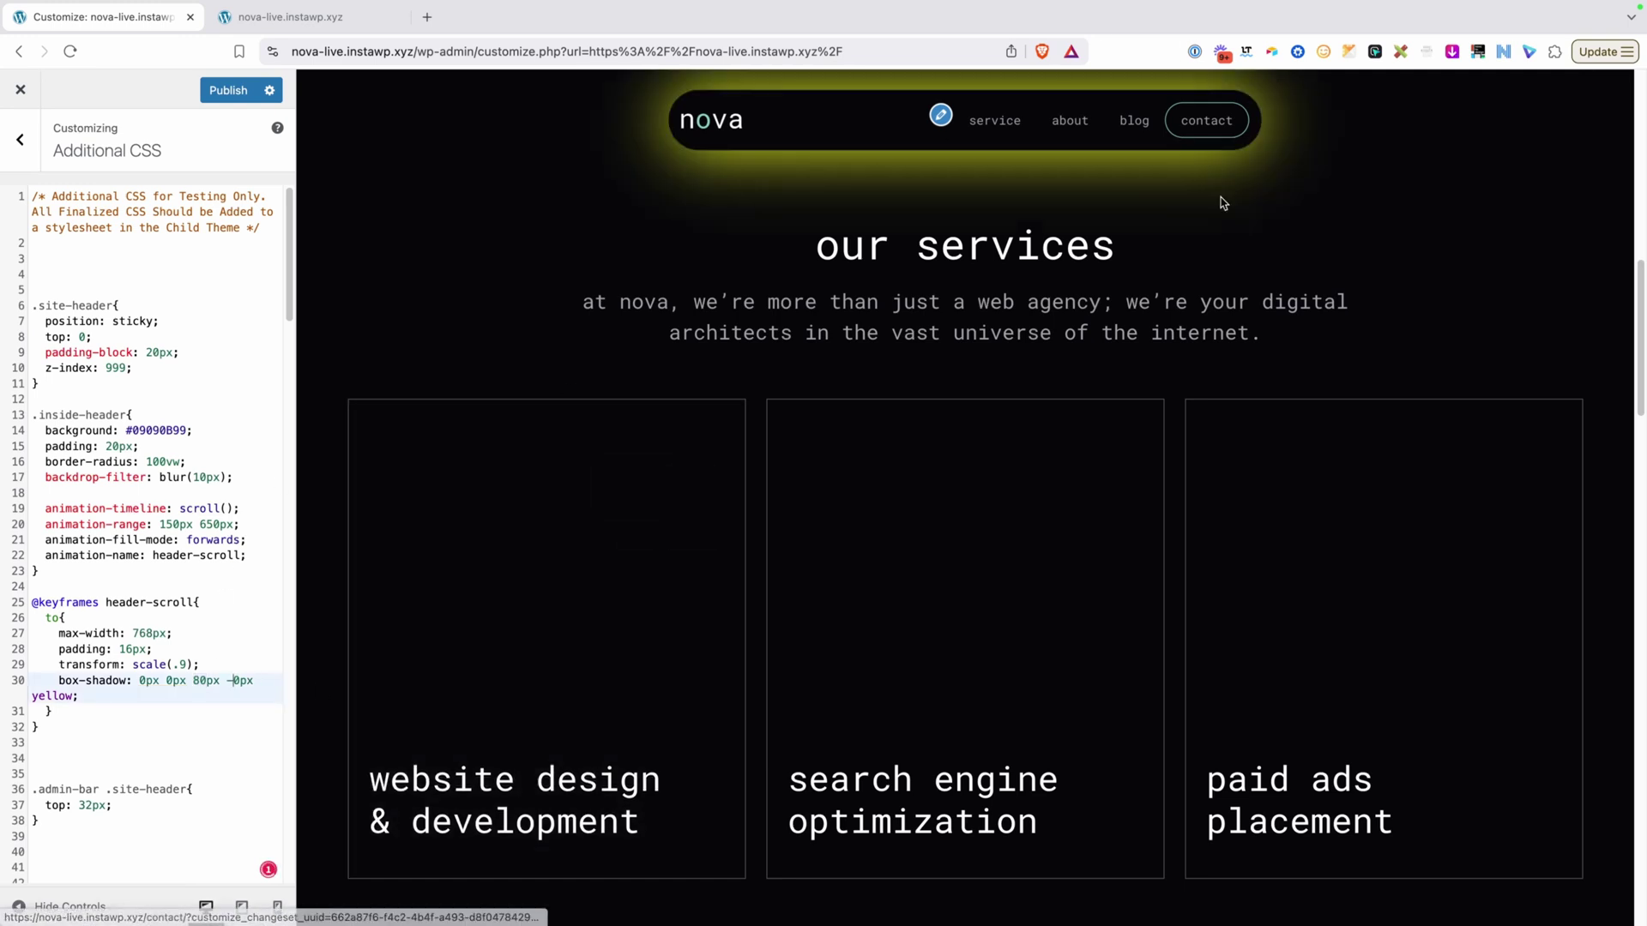
{"action": "type", "text": "3"}
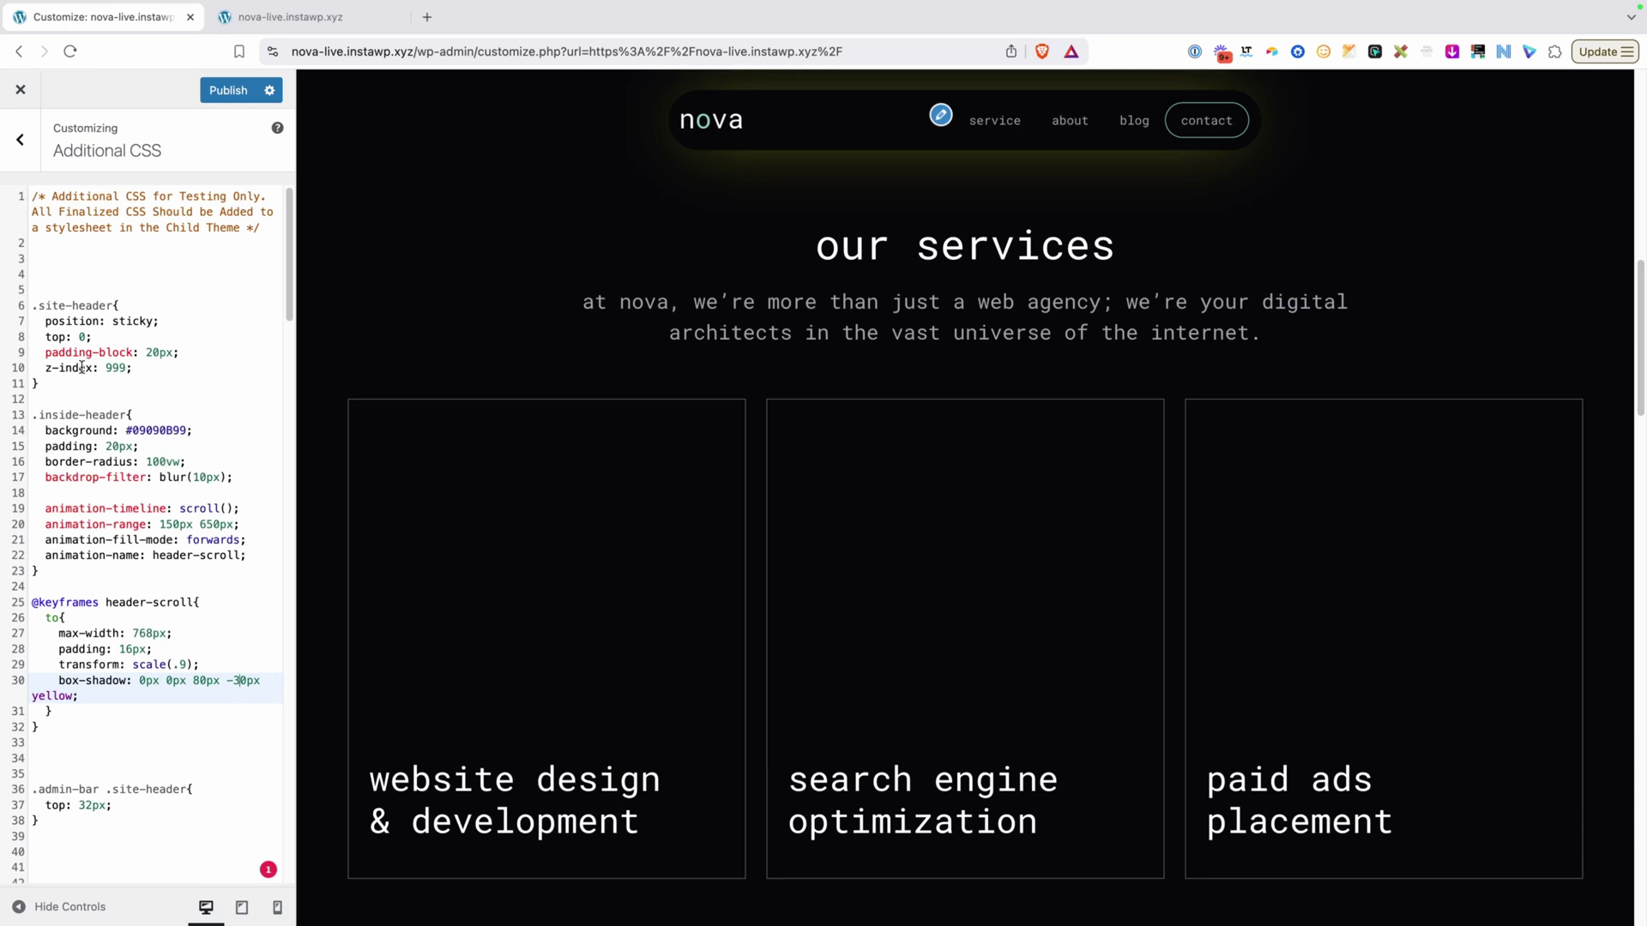
Look up the green global colour's variable name under Colors, then return to Additional CSS.
{"action": "left_click", "coordinate": [20, 139]}
{"action": "left_click", "coordinate": [74, 343]}
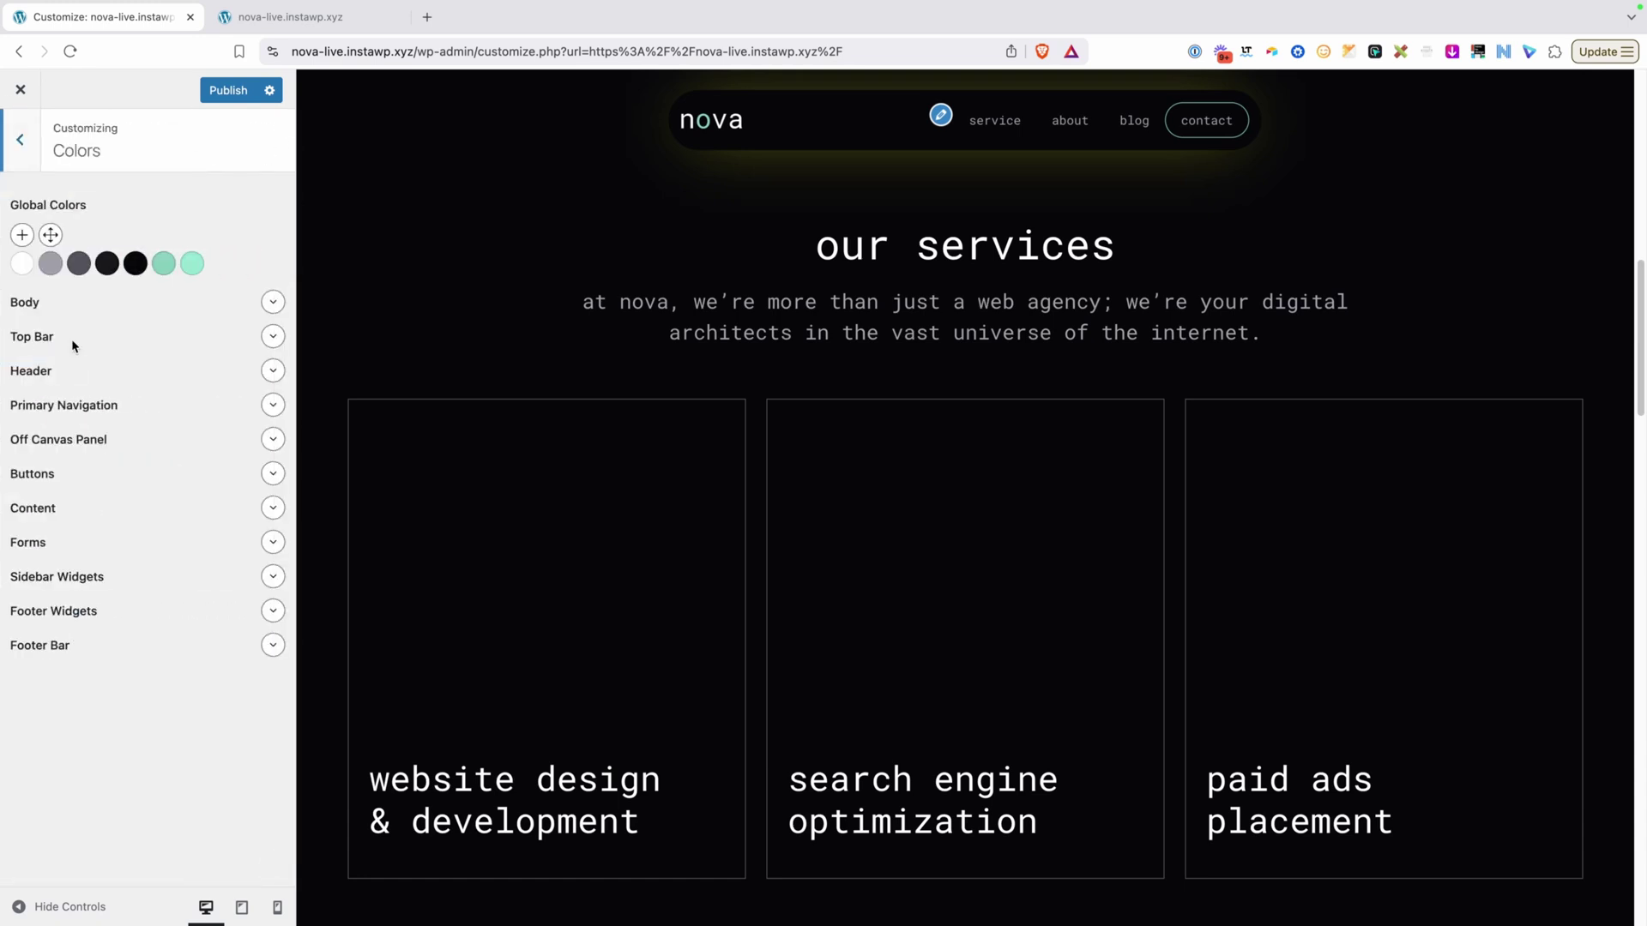
{"action": "left_click", "coordinate": [162, 265]}
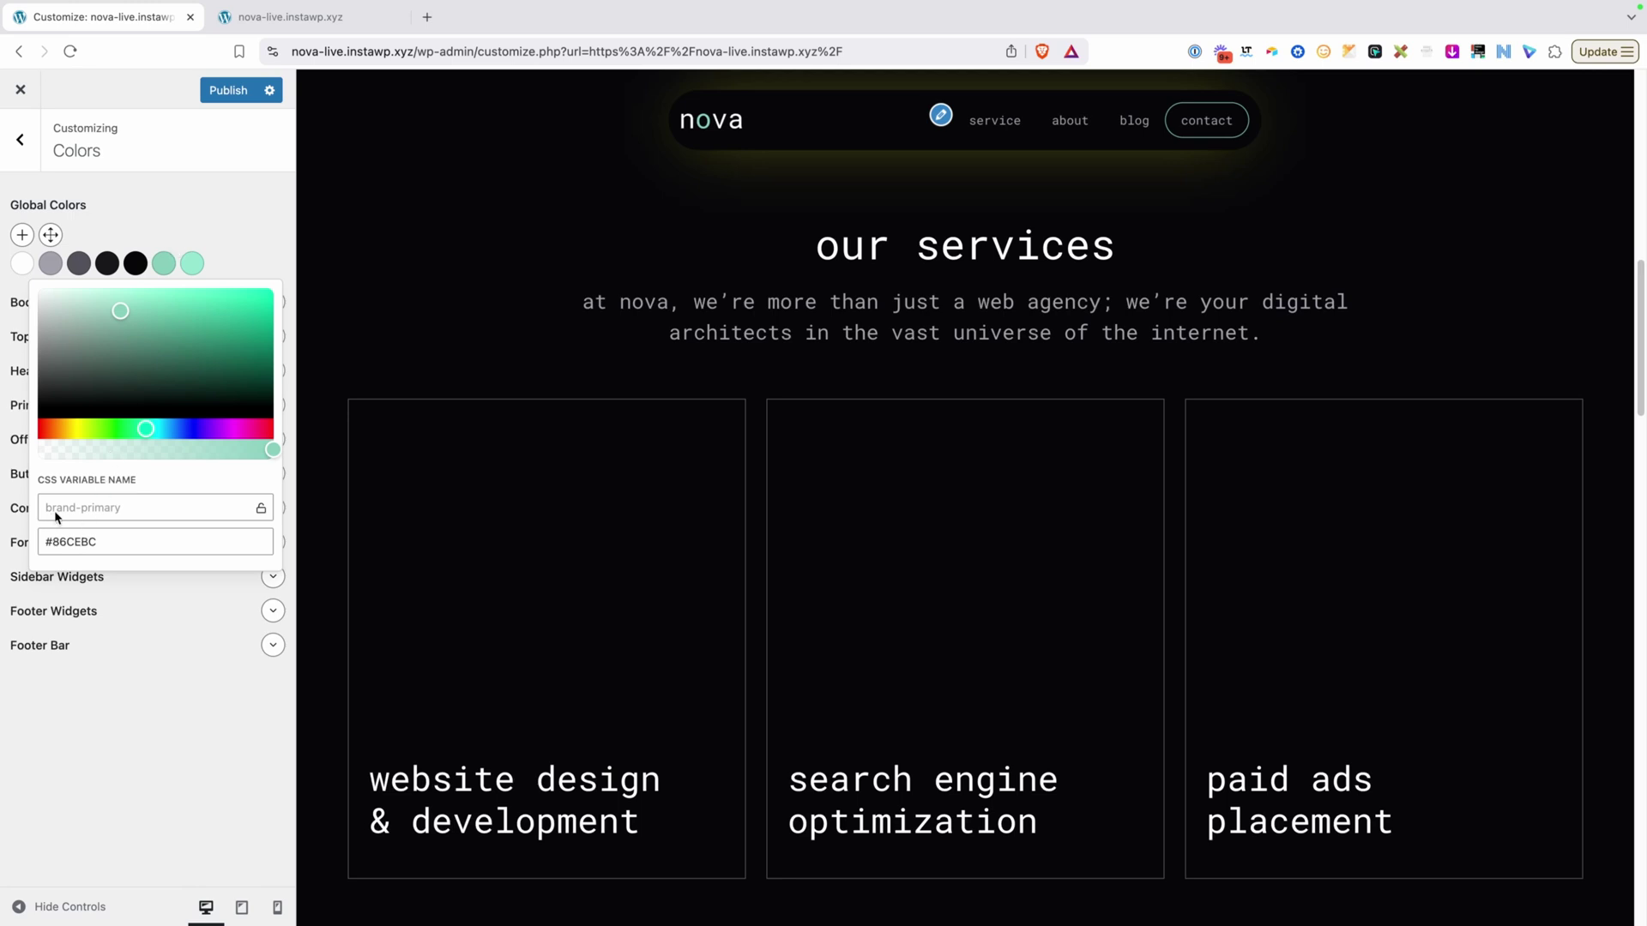
{"action": "left_click", "coordinate": [24, 137]}
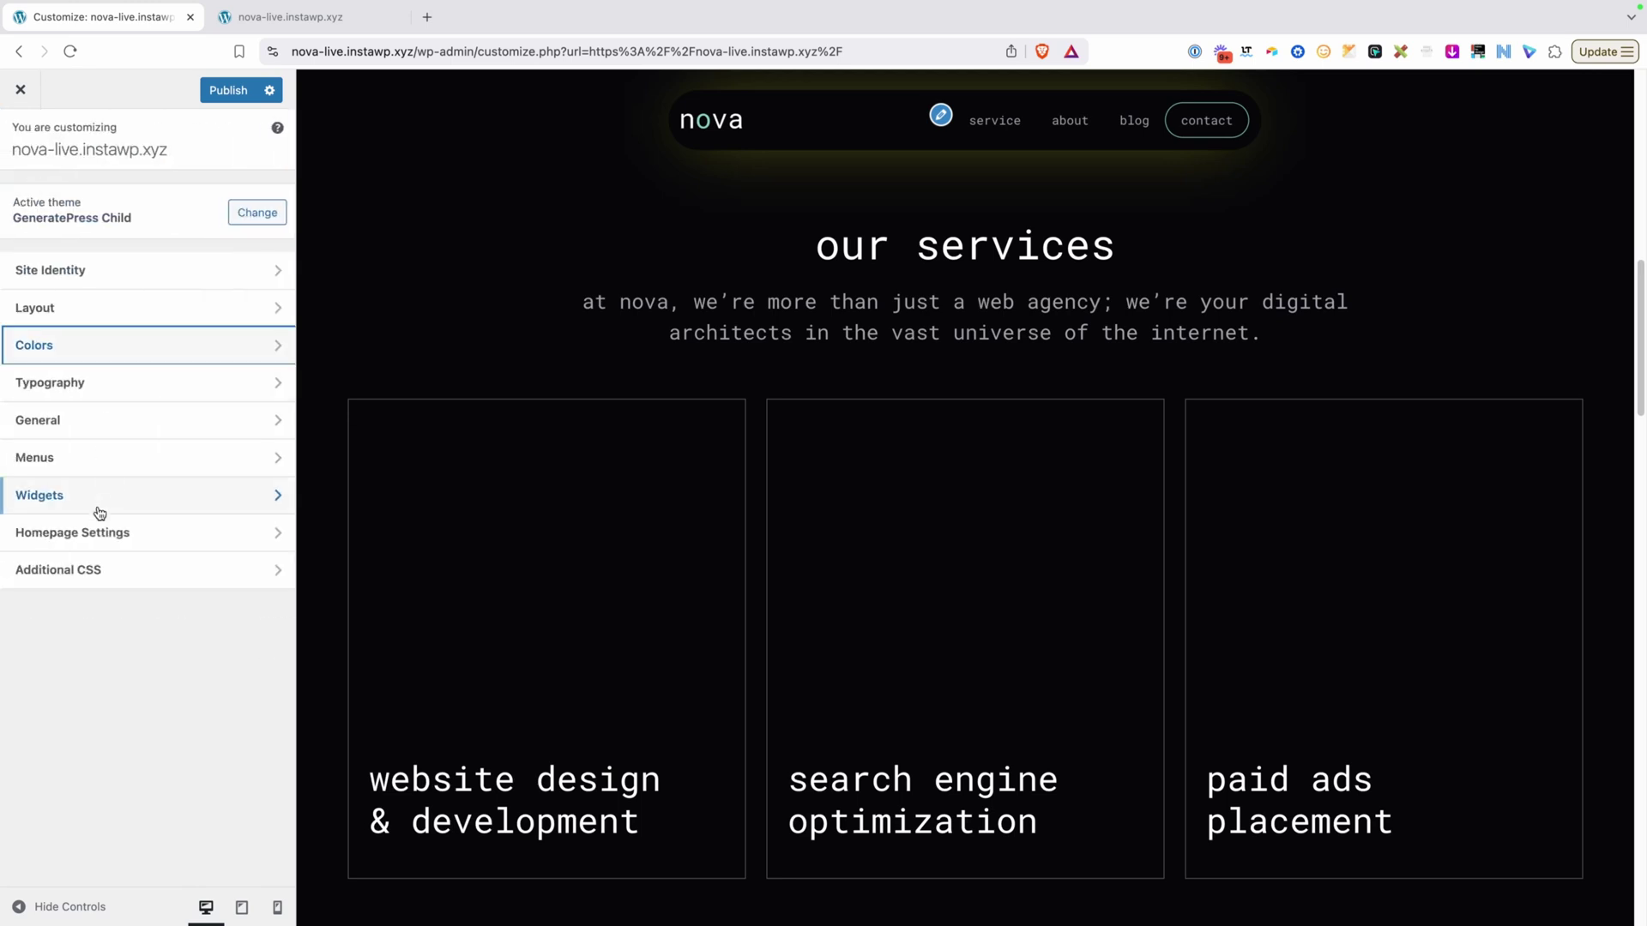
{"action": "left_click", "coordinate": [81, 569]}
Replace yellow in the box-shadow with var(--brand-primary) and scroll the preview.
{"action": "double_click", "coordinate": [72, 696]}
{"action": "type", "text": "var(-"}
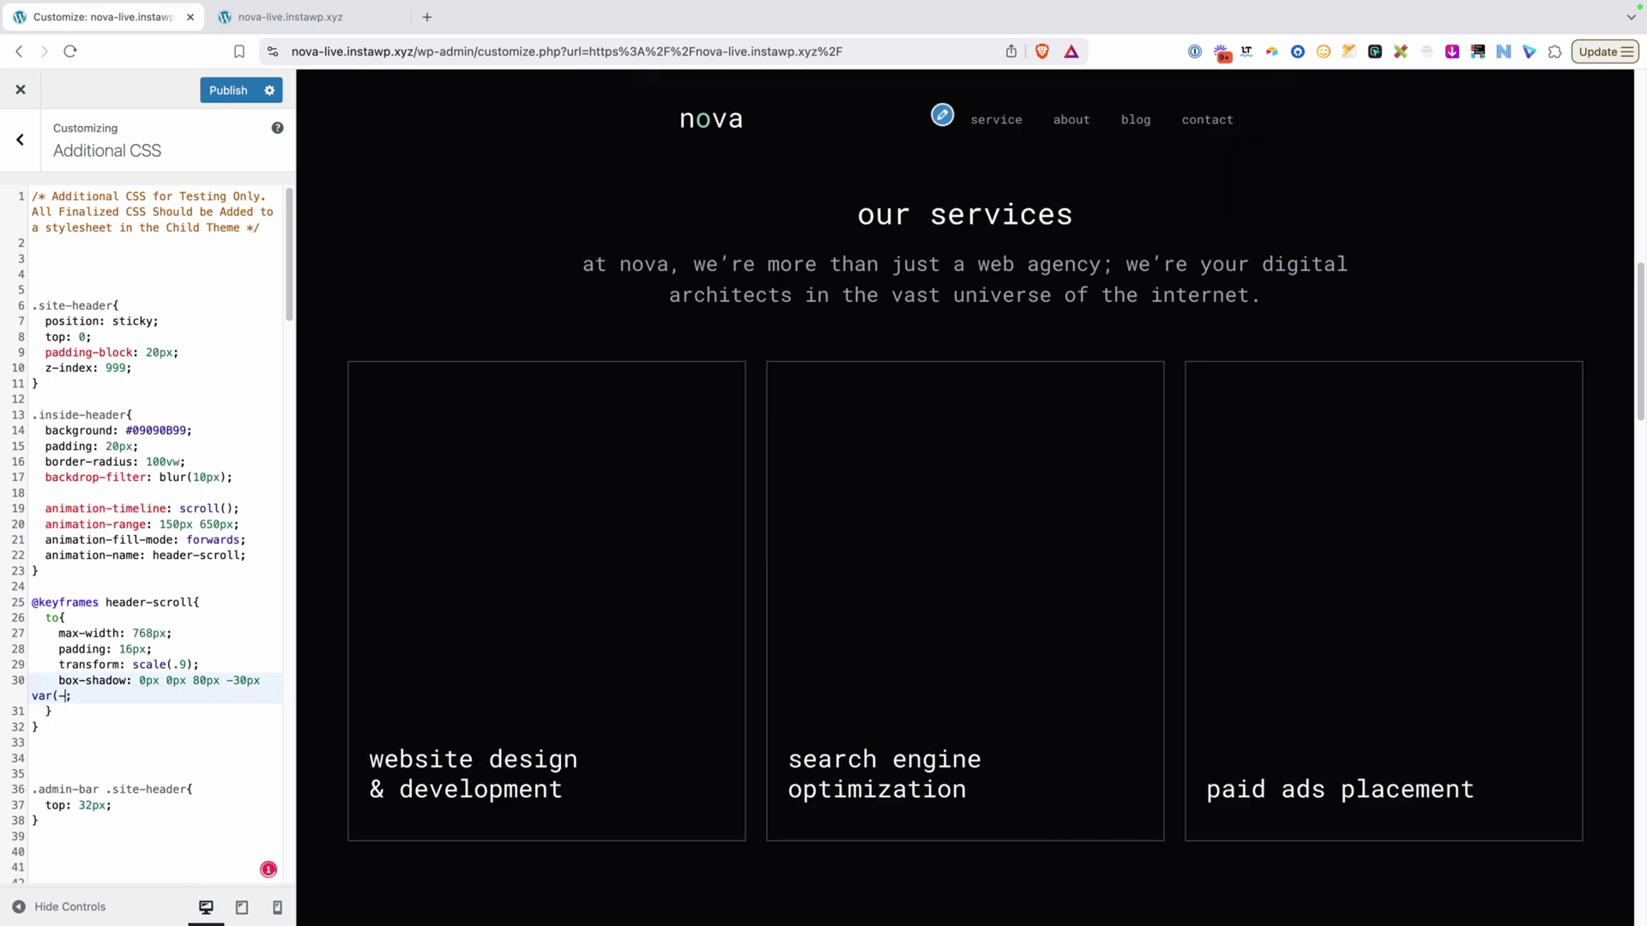
{"action": "type", "text": "-"}
{"action": "type", "text": "brand-primary)"}
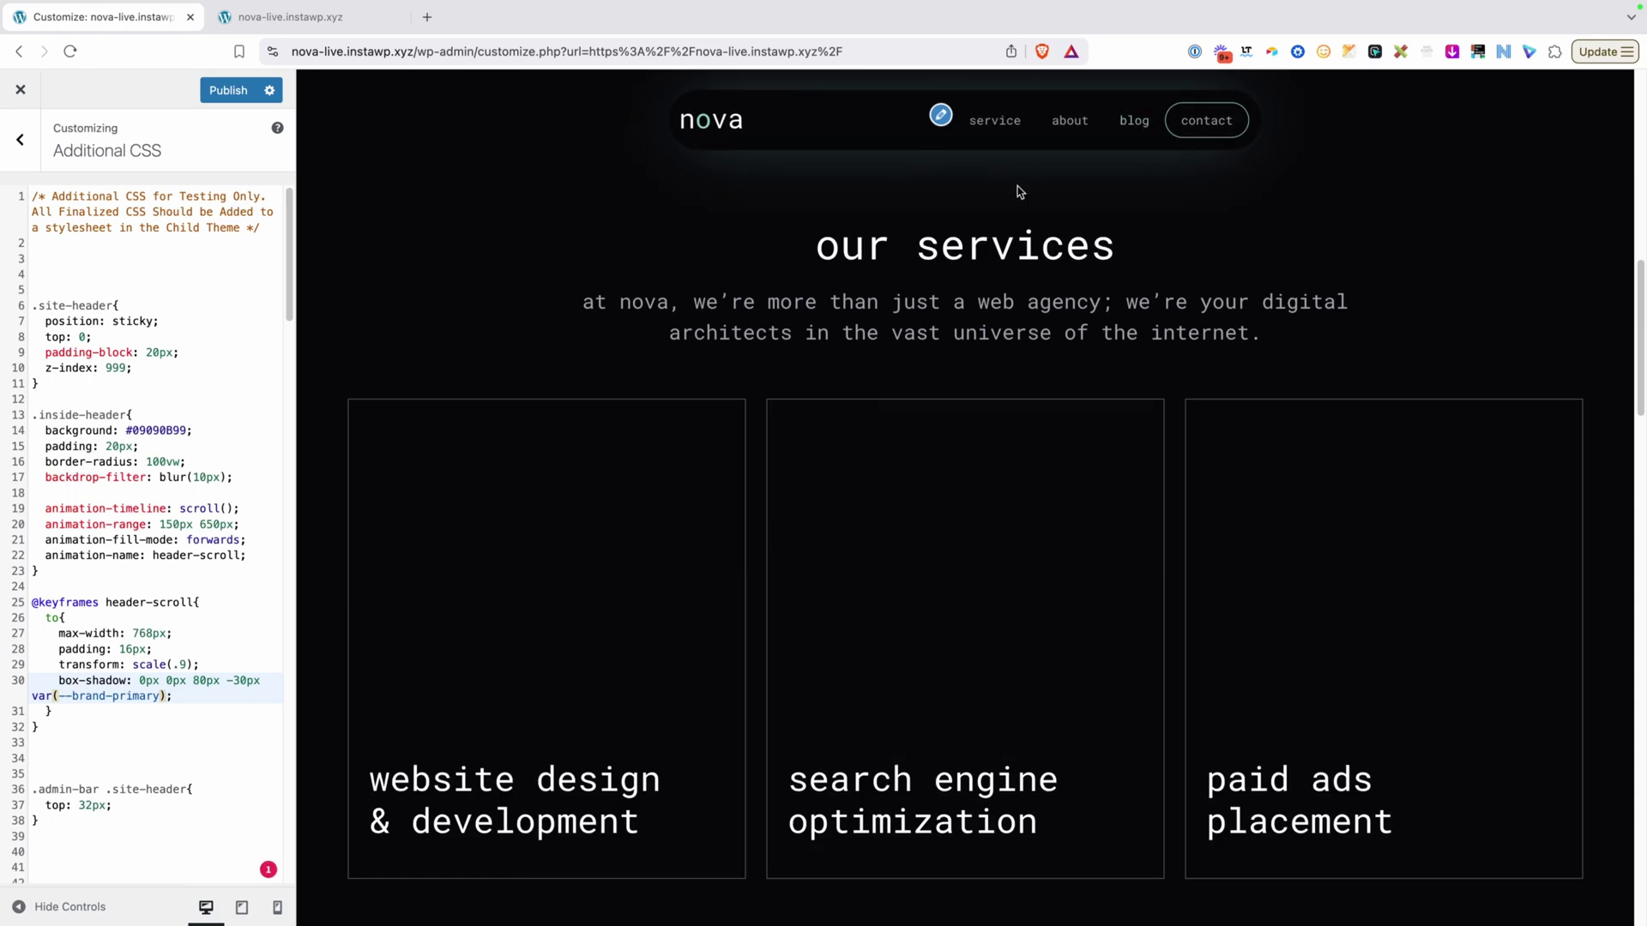
{"action": "mouse_move", "coordinate": [1641, 283]}
{"action": "left_mouse_down"}
{"action": "mouse_move", "coordinate": [1632, 175]}
{"action": "mouse_move", "coordinate": [1610, 309]}
{"action": "left_mouse_up"}
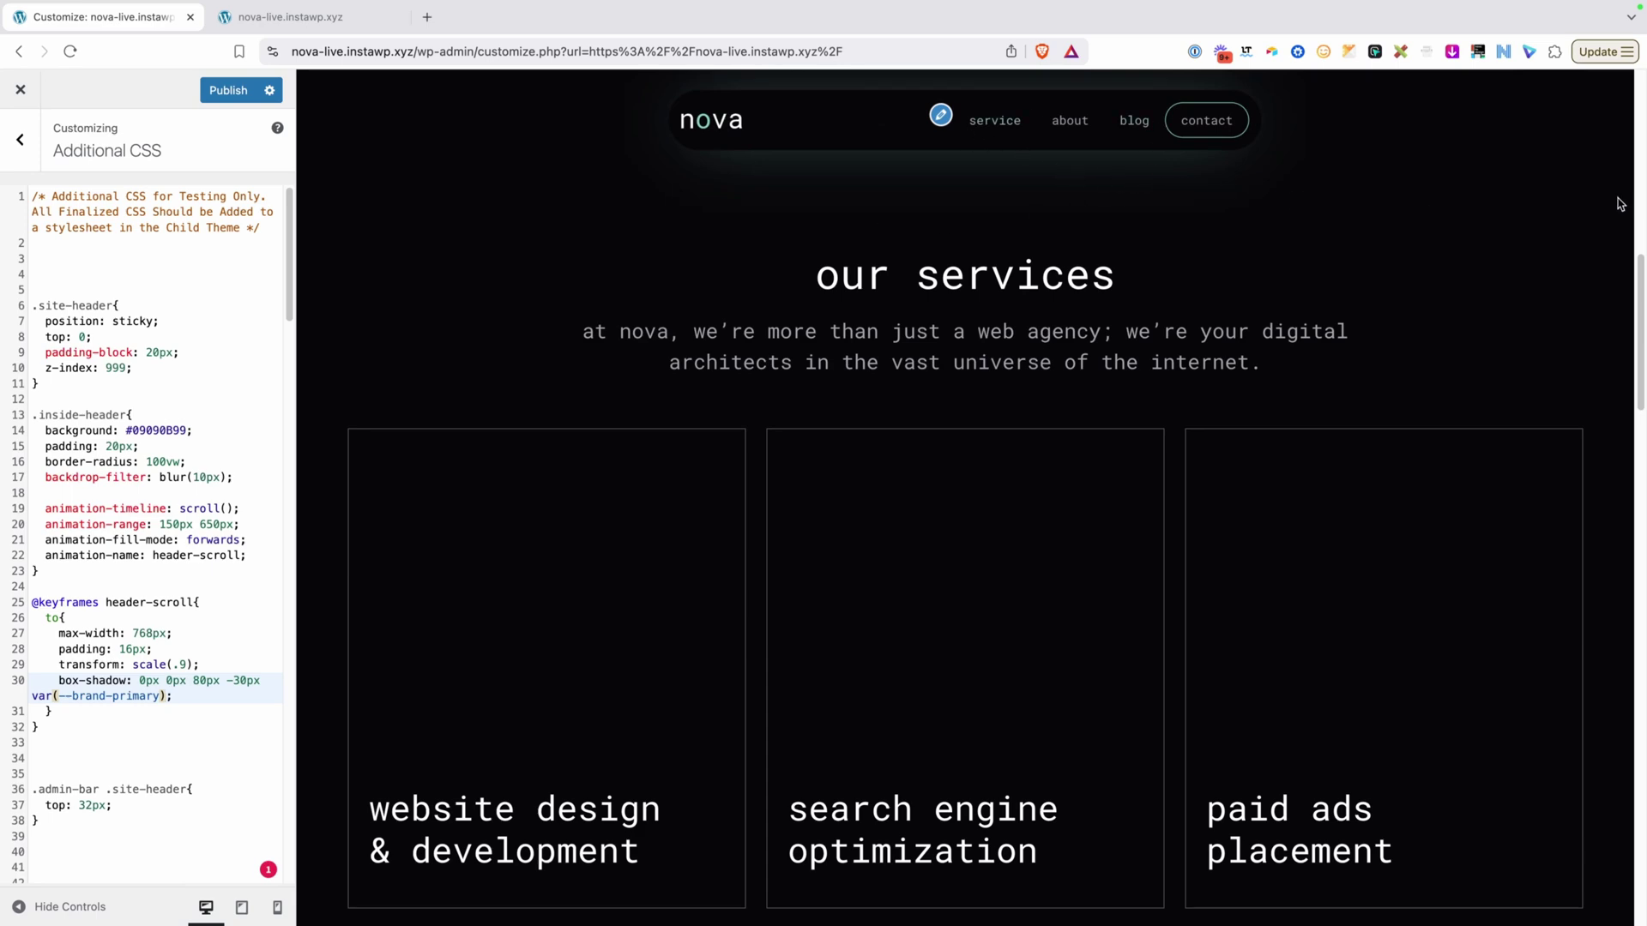
{"action": "left_click_drag", "start_coordinate": [1641, 266], "coordinate": [1623, 306]}
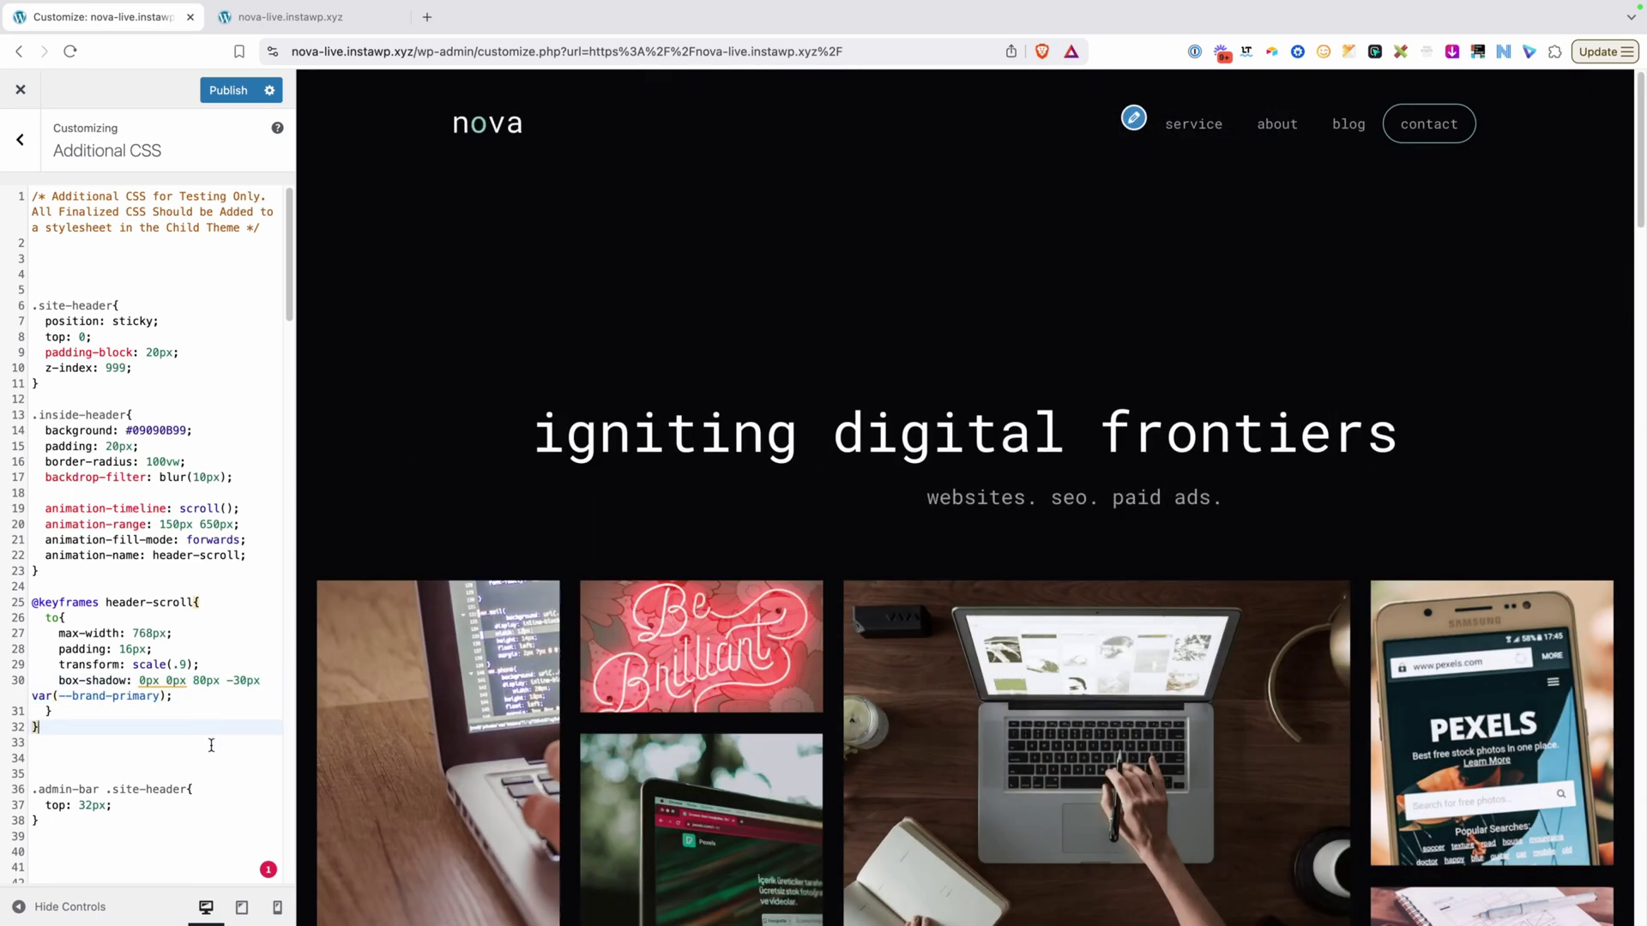
Scroll the preview at tablet width, then at mobile width, to check the header.
{"action": "left_click", "coordinate": [242, 907]}
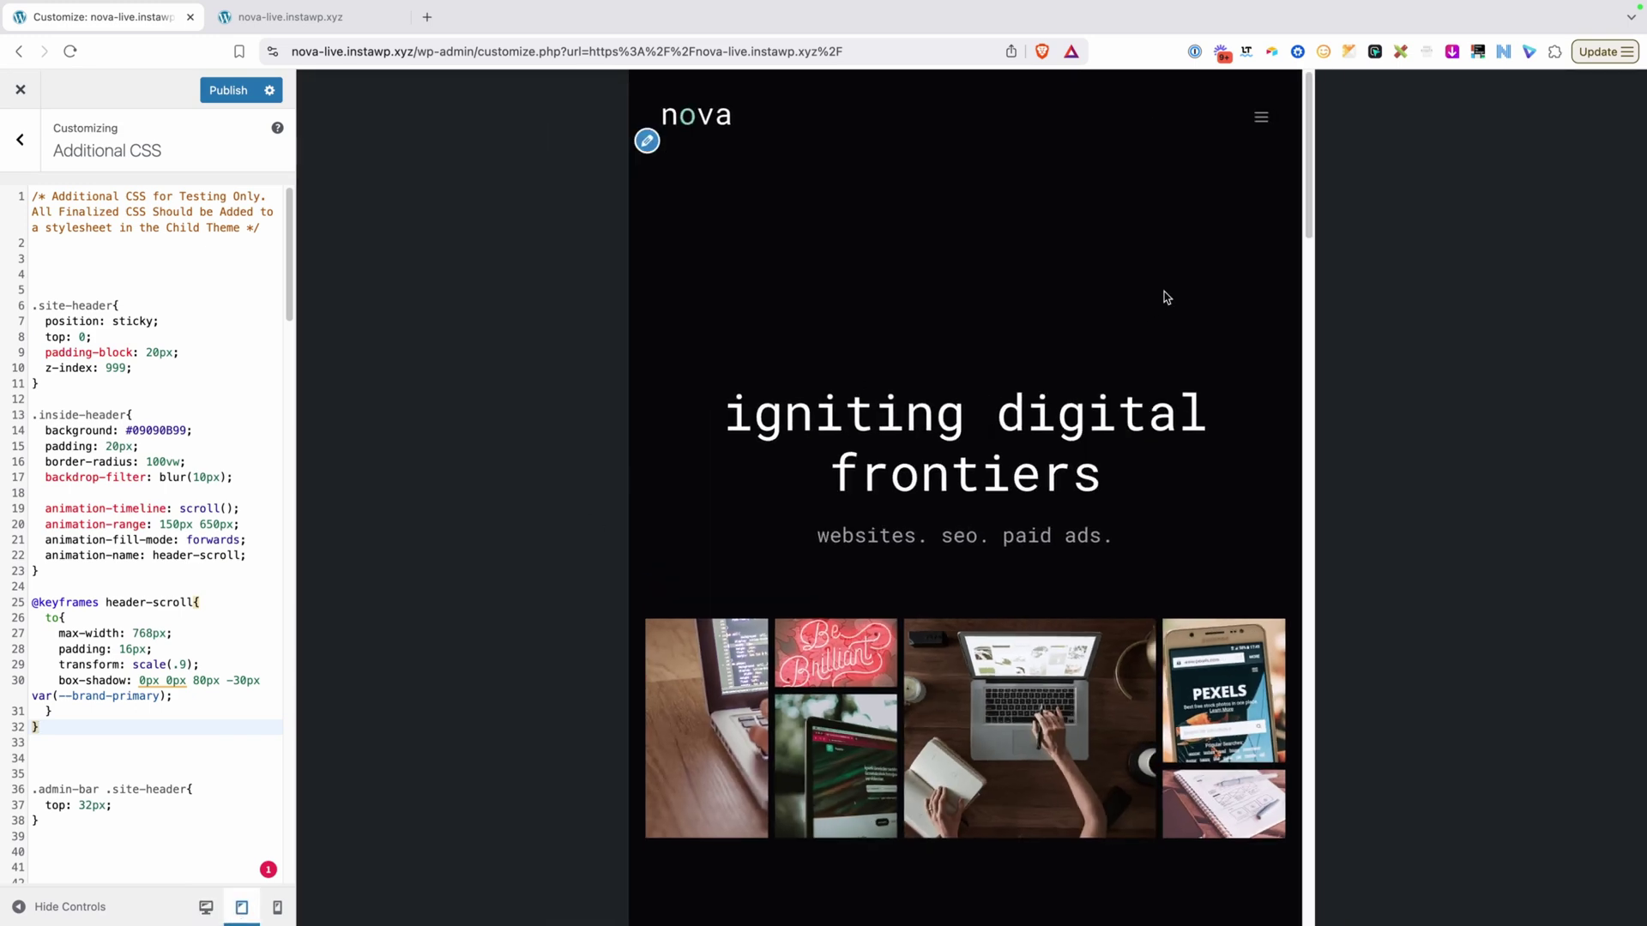
{"action": "mouse_move", "coordinate": [1309, 92]}
{"action": "left_mouse_down"}
{"action": "mouse_move", "coordinate": [1285, 219]}
{"action": "mouse_move", "coordinate": [1309, 352]}
{"action": "left_mouse_up"}
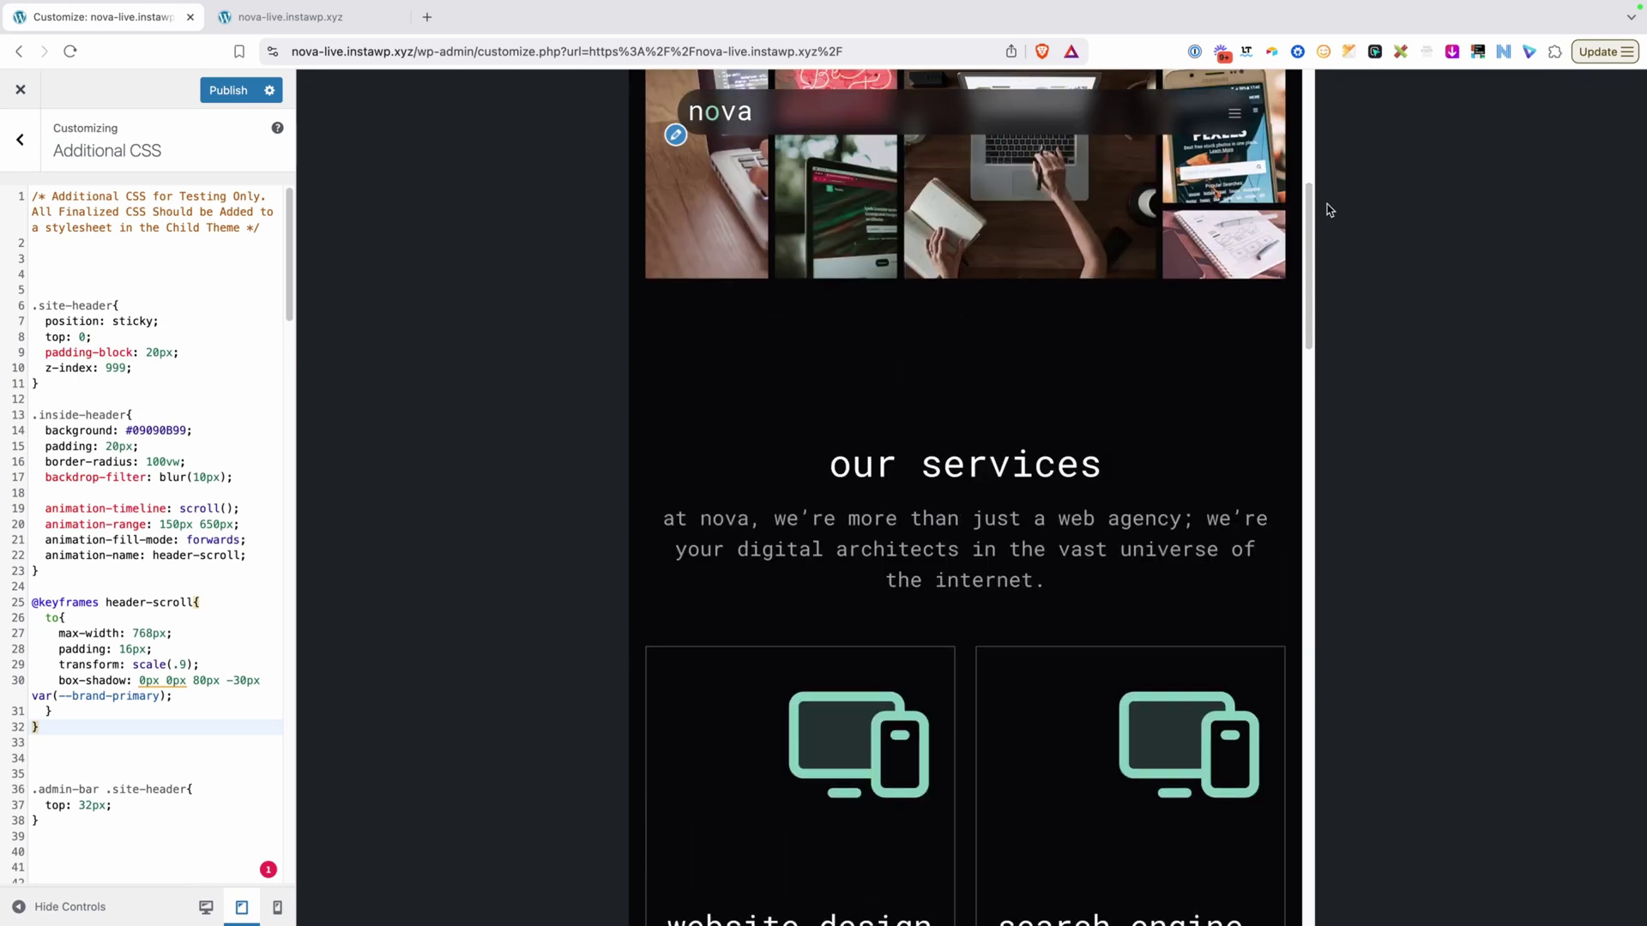
{"action": "left_click_drag", "start_coordinate": [1310, 352], "coordinate": [1309, 111]}
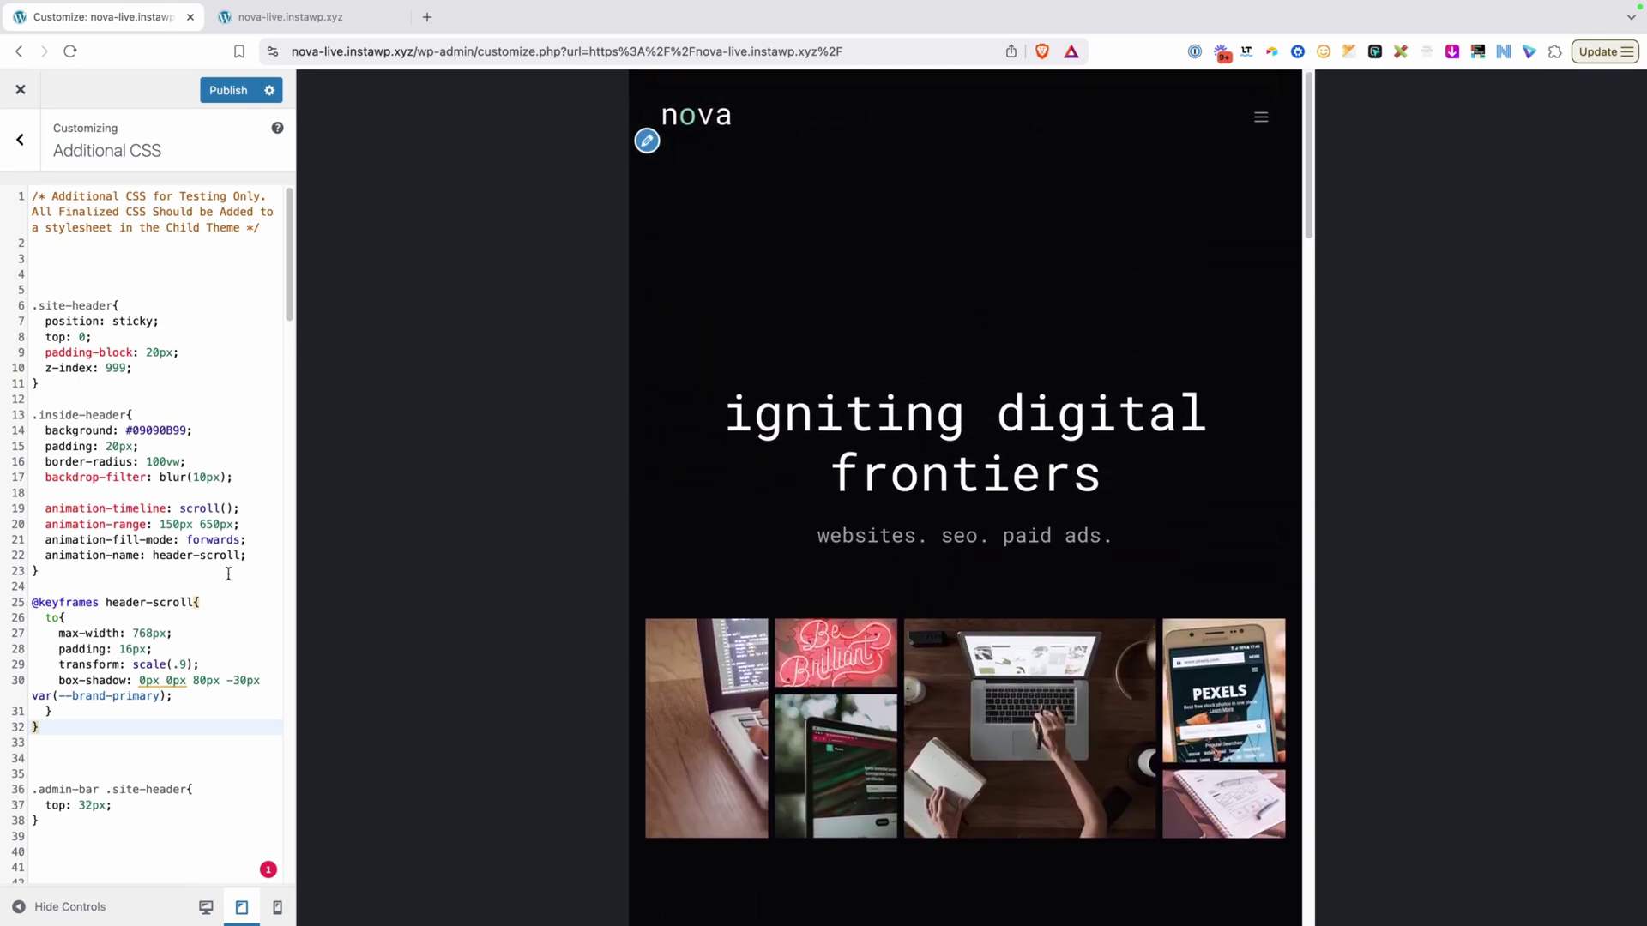
{"action": "left_click", "coordinate": [274, 910]}
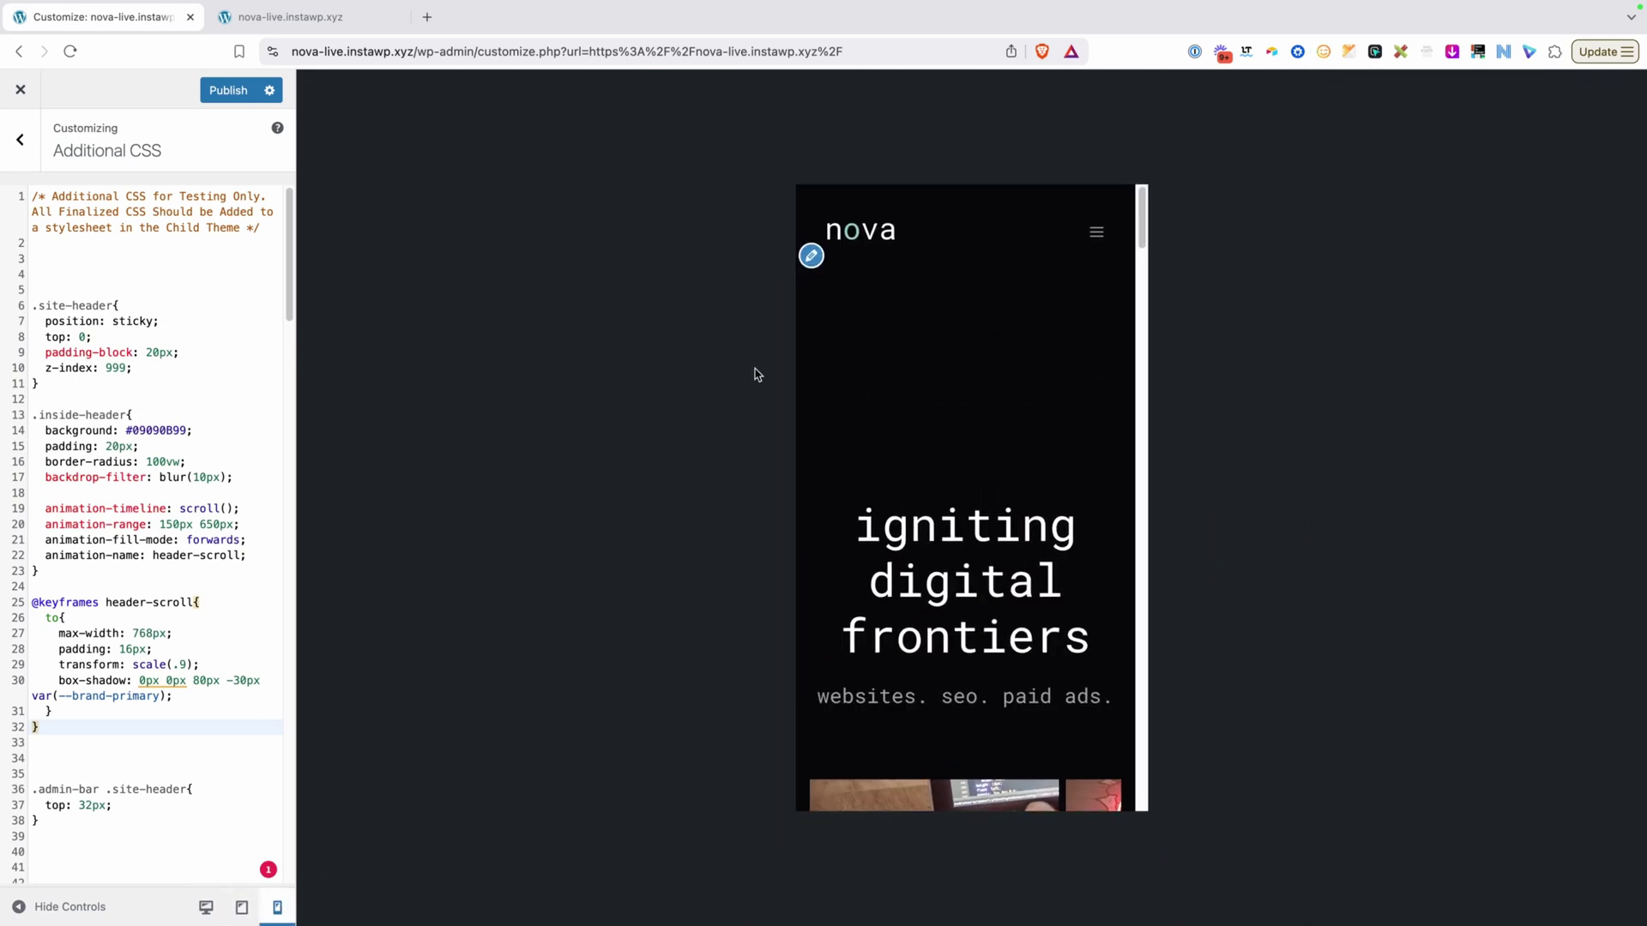
{"action": "mouse_move", "coordinate": [1140, 227]}
{"action": "left_mouse_down"}
{"action": "mouse_move", "coordinate": [1129, 348]}
{"action": "mouse_move", "coordinate": [1134, 211]}
{"action": "left_mouse_up"}
{"action": "mouse_move", "coordinate": [1142, 215]}
{"action": "left_mouse_down"}
{"action": "mouse_move", "coordinate": [1130, 391]}
{"action": "mouse_move", "coordinate": [1133, 201]}
{"action": "left_mouse_up"}
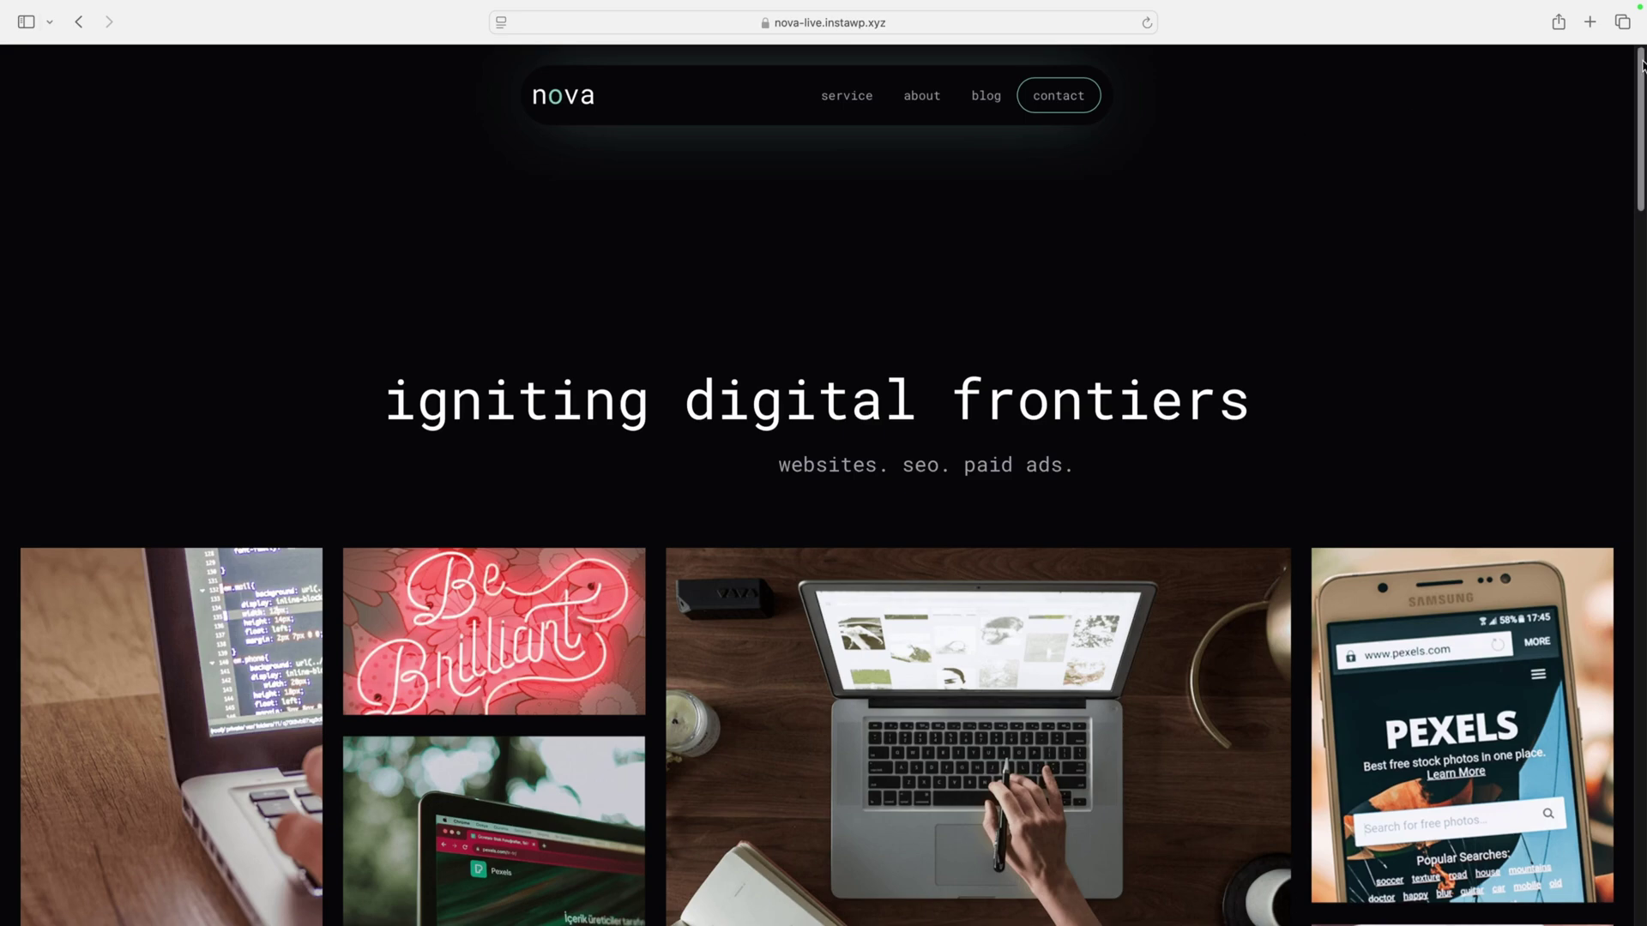
Scroll the live nova homepage in Safari to watch the header pill.
{"action": "mouse_move", "coordinate": [1640, 64]}
{"action": "left_mouse_down"}
{"action": "mouse_move", "coordinate": [1638, 195]}
{"action": "mouse_move", "coordinate": [1634, 51]}
{"action": "left_mouse_up"}
{"action": "mouse_move", "coordinate": [1637, 65]}
{"action": "left_mouse_down"}
{"action": "mouse_move", "coordinate": [1627, 378]}
{"action": "mouse_move", "coordinate": [1638, 52]}
{"action": "left_mouse_up"}
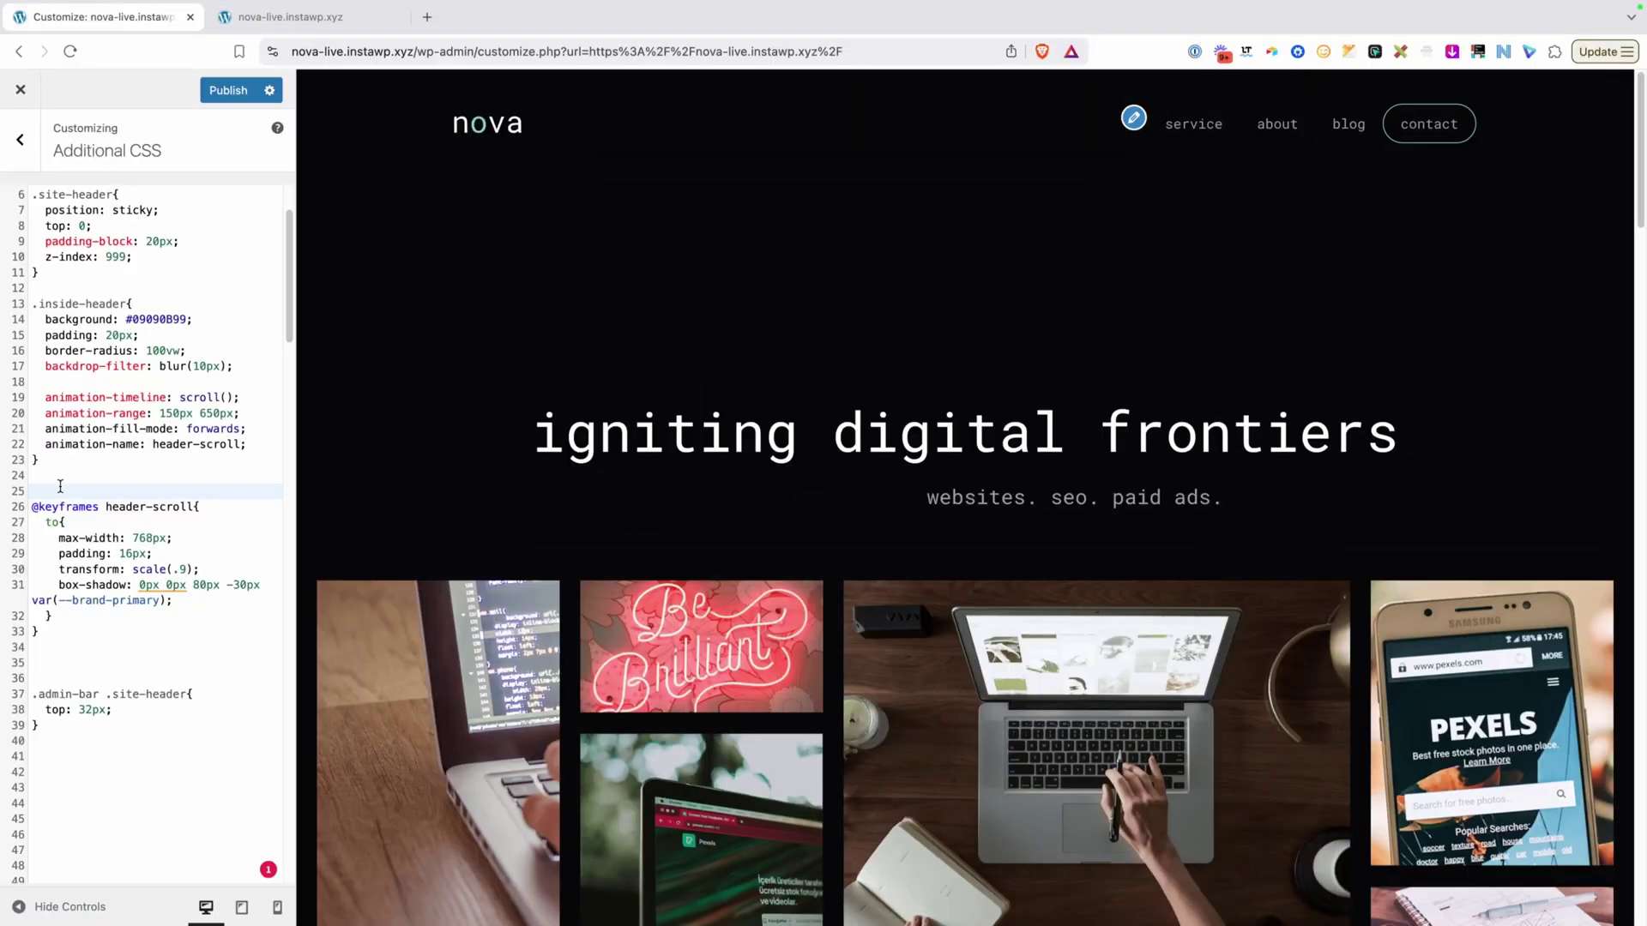
{"action": "type", "text": "@su"}
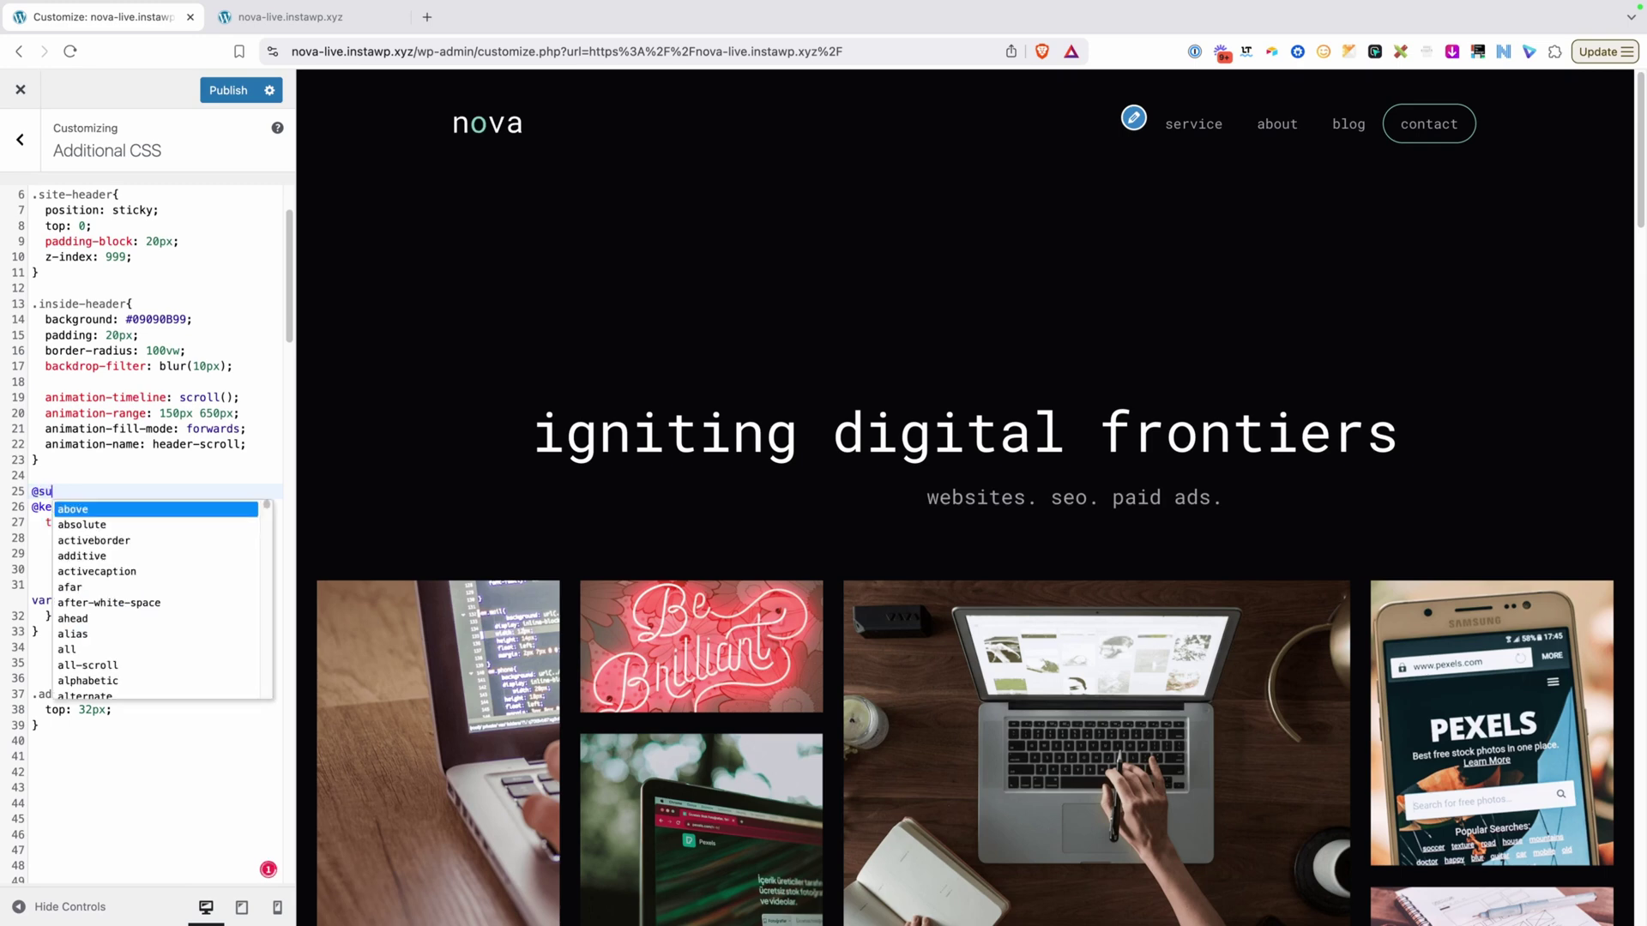
{"action": "type", "text": "pports (animation-timeline: scroll())"}
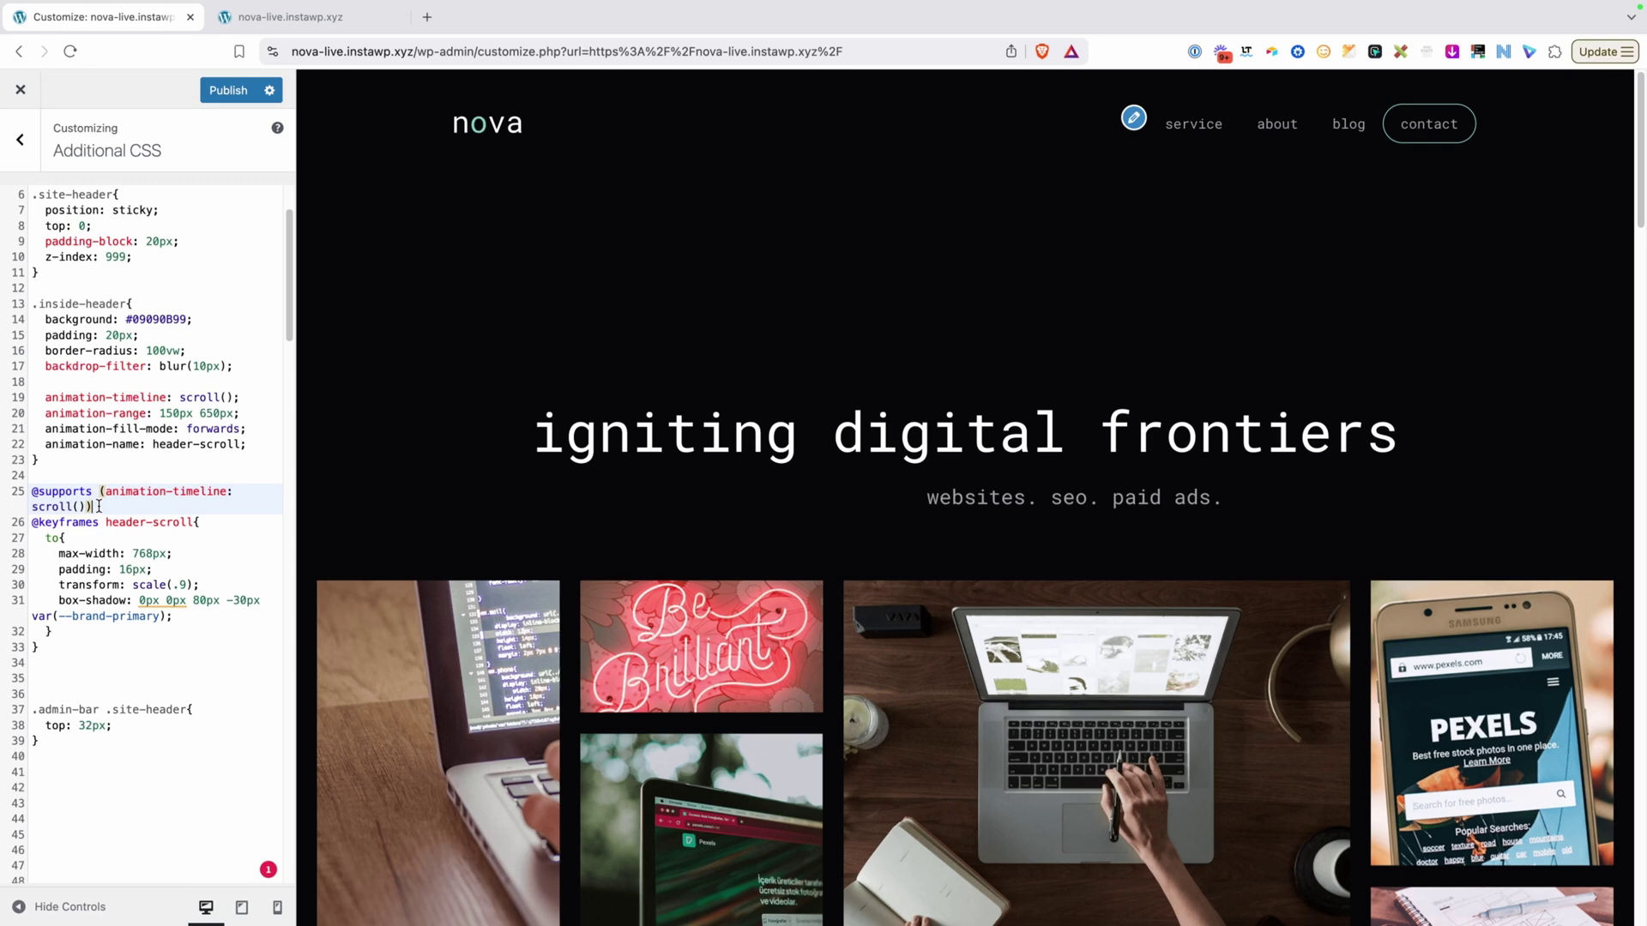
{"action": "type", "text": "{"}
{"action": "key", "text": "Delete"}
{"action": "left_click", "coordinate": [75, 648]}
{"action": "key", "text": "Return"}
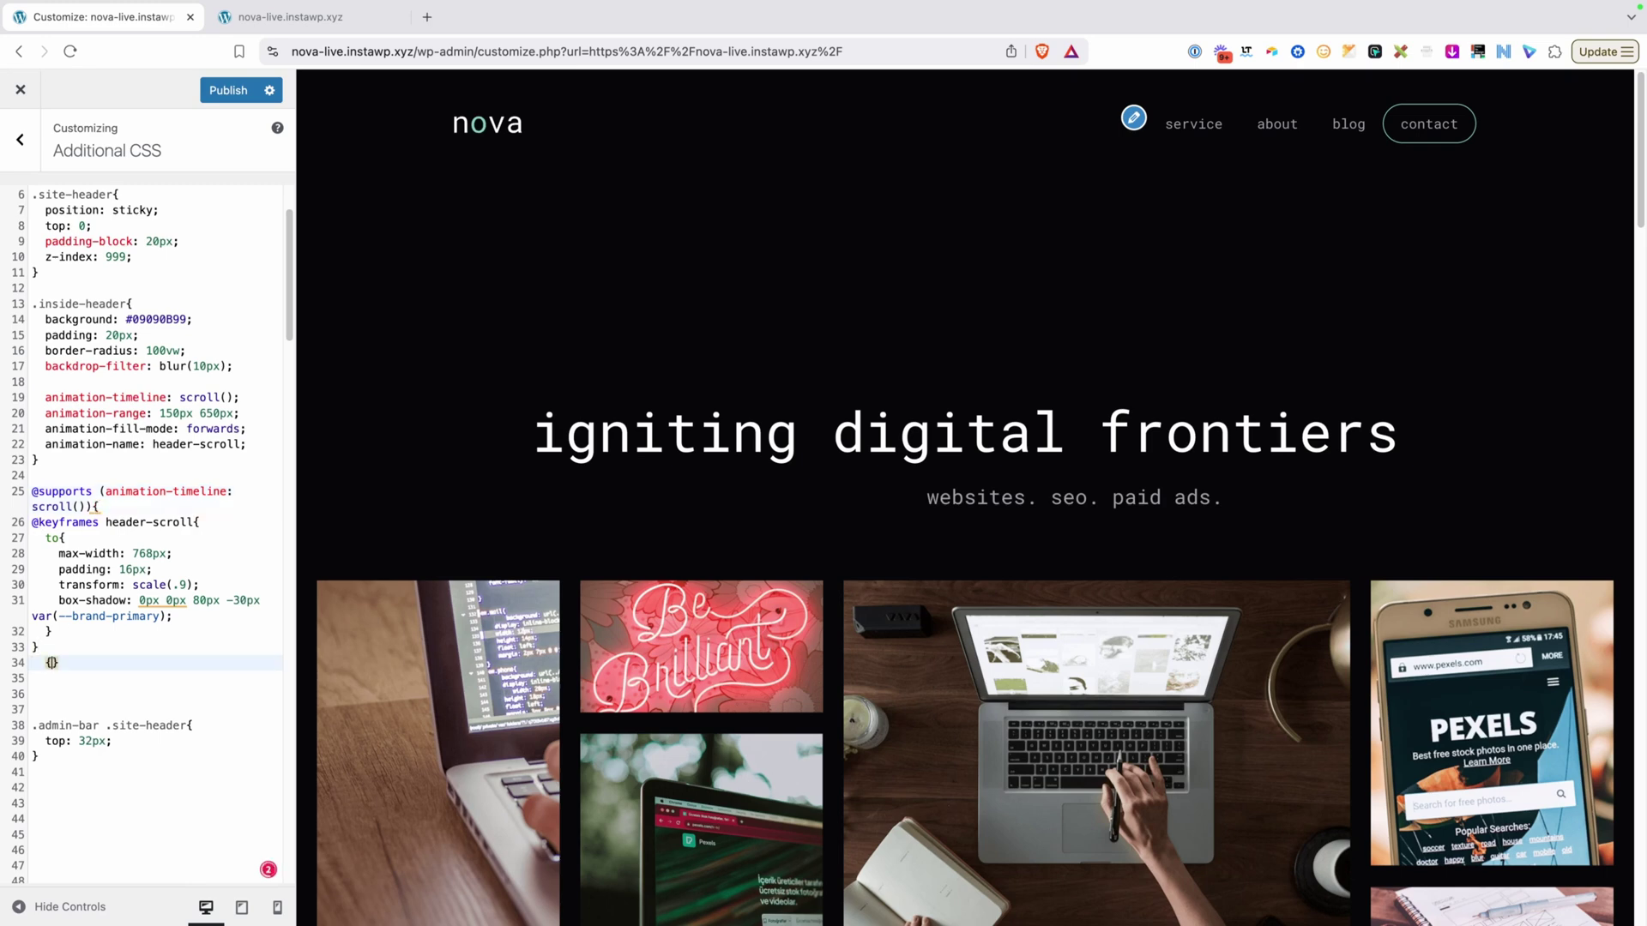
{"action": "type", "text": "}"}
{"action": "left_click", "coordinate": [54, 646]}
{"action": "left_click_drag", "start_coordinate": [54, 645], "coordinate": [5, 525]}
{"action": "key", "text": "Tab"}
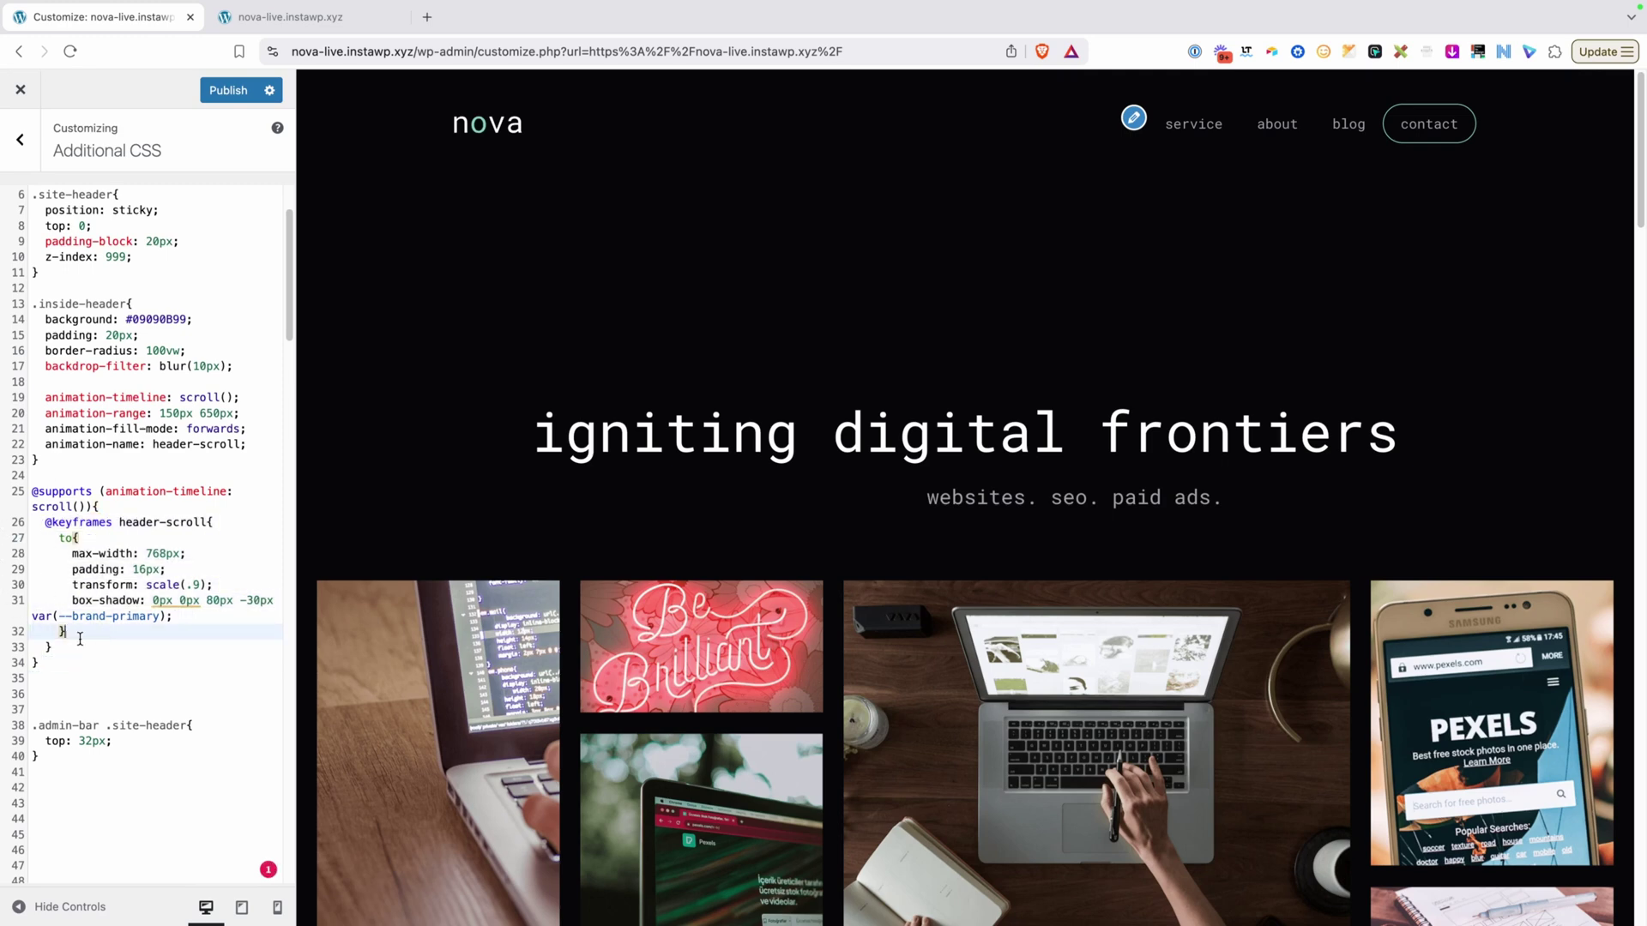
{"action": "left_click", "coordinate": [107, 696]}
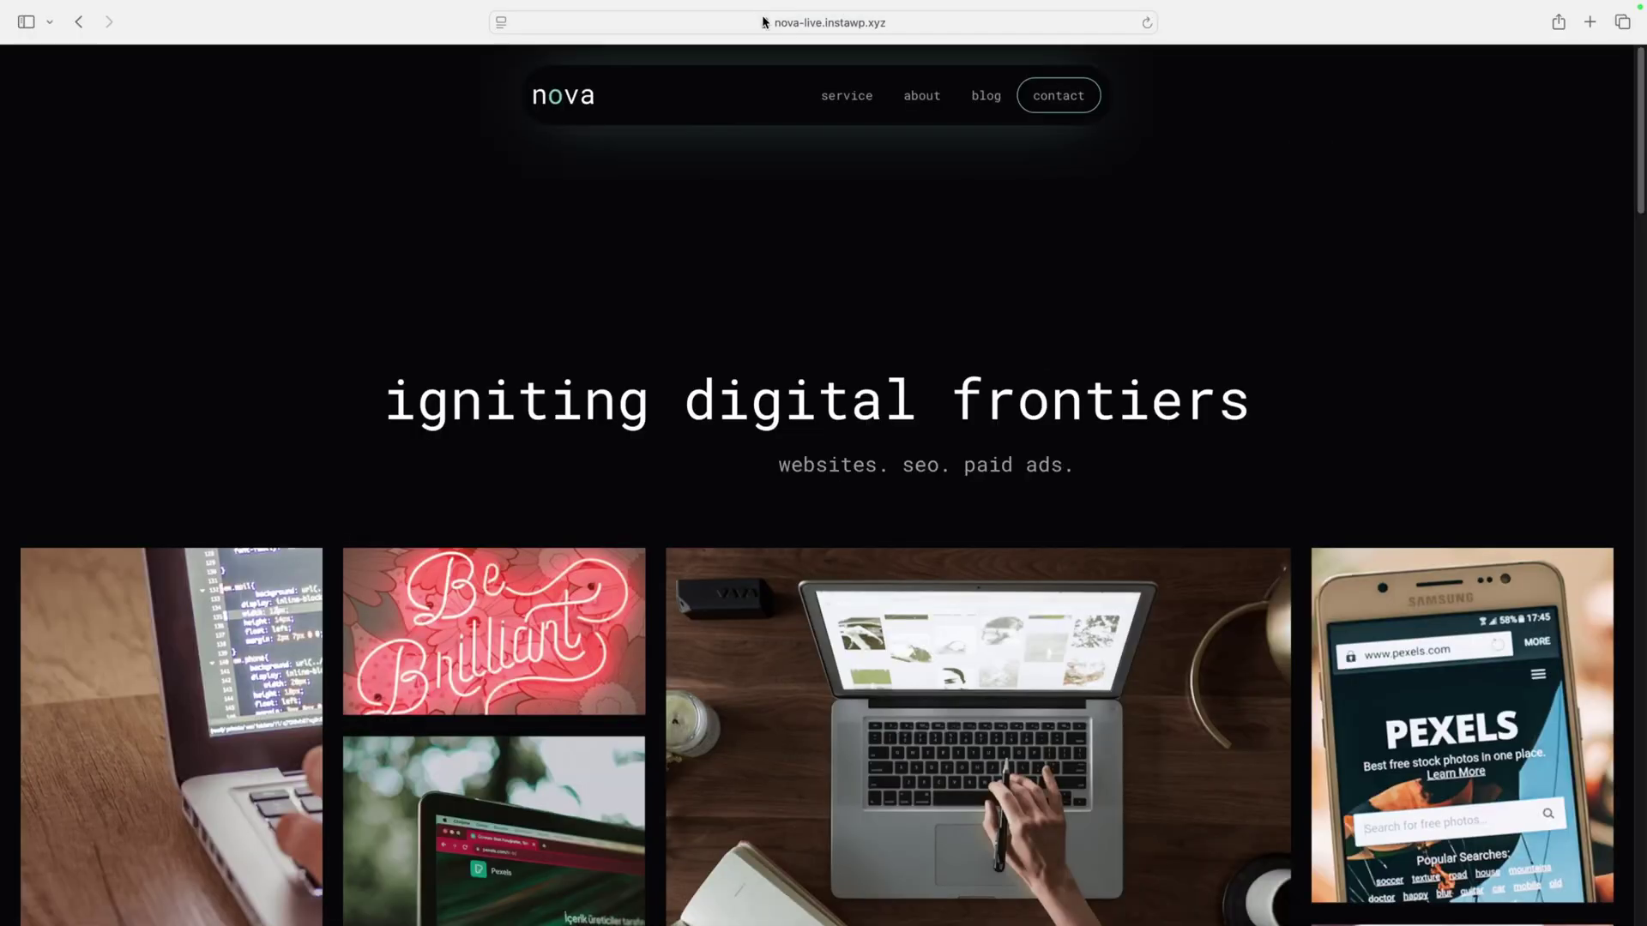
Reload the live nova homepage in Safari and scroll down to check the header.
{"action": "left_click", "coordinate": [764, 21]}
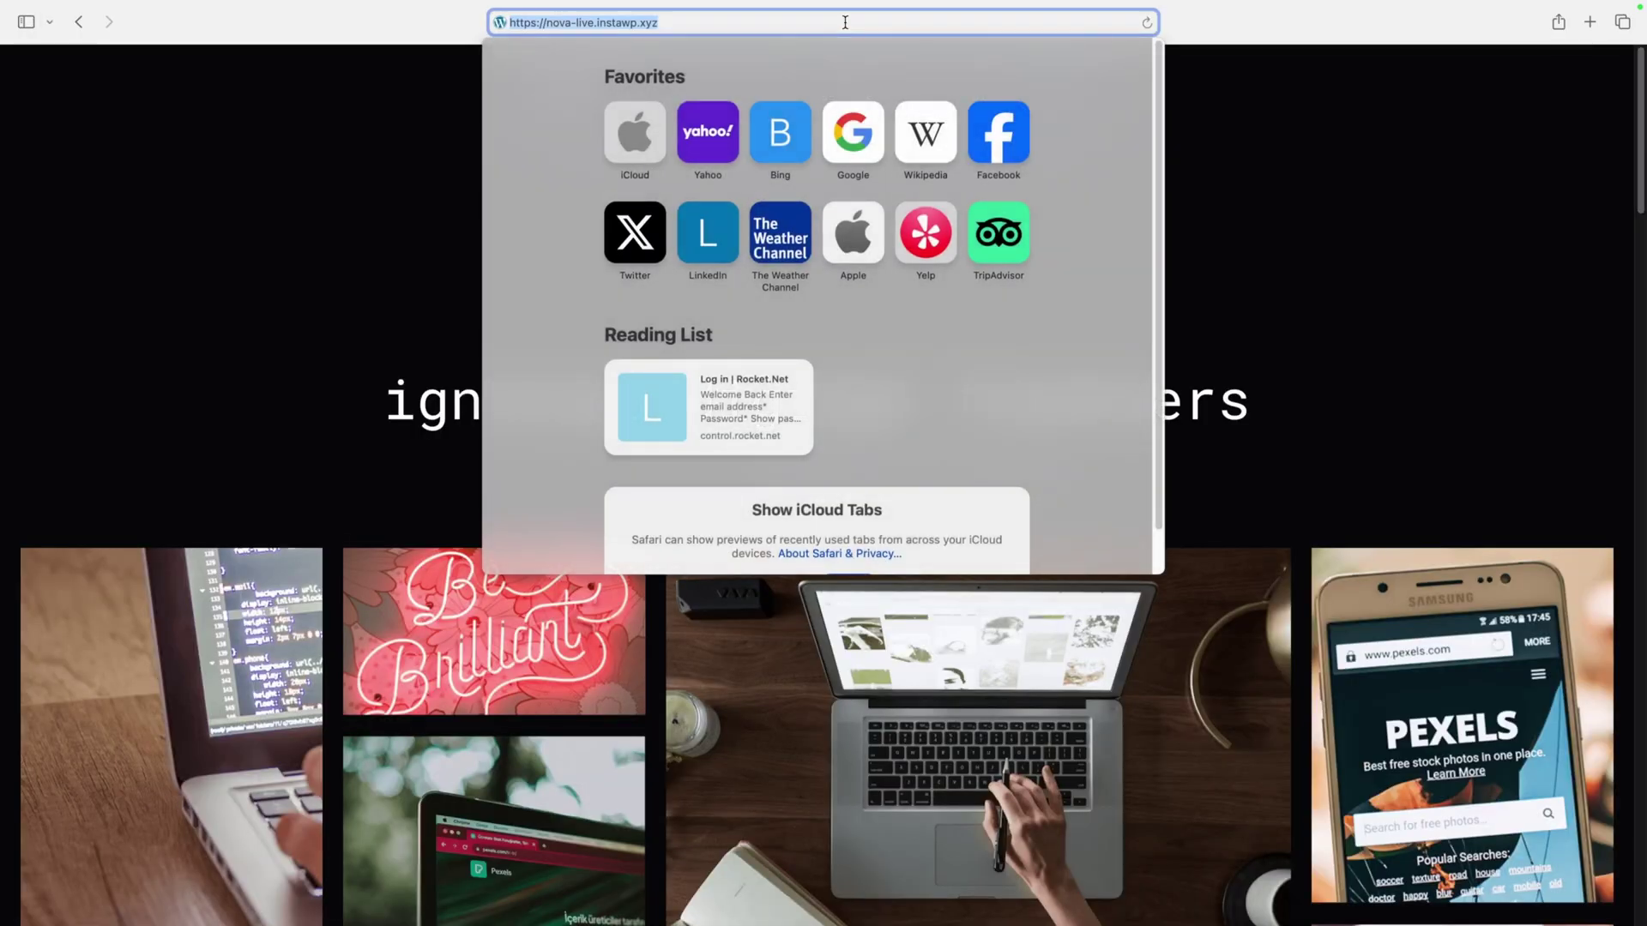
{"action": "key", "text": "Return"}
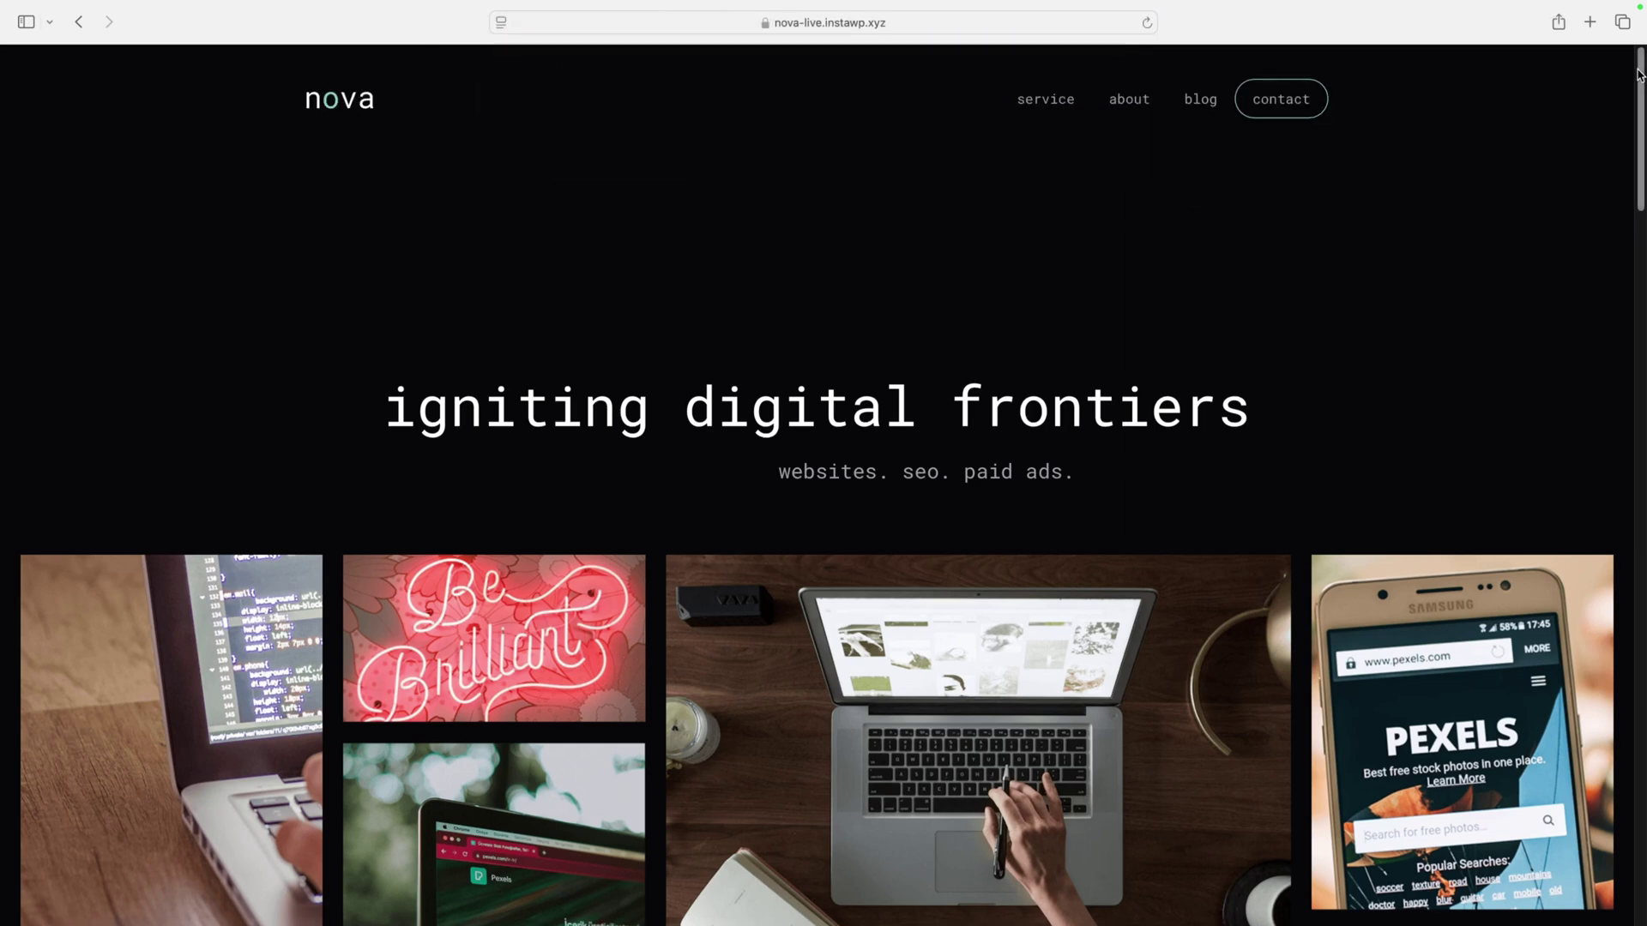
{"action": "scroll", "coordinate": [1559, 176], "scroll_direction": "down", "scroll_amount": 6}
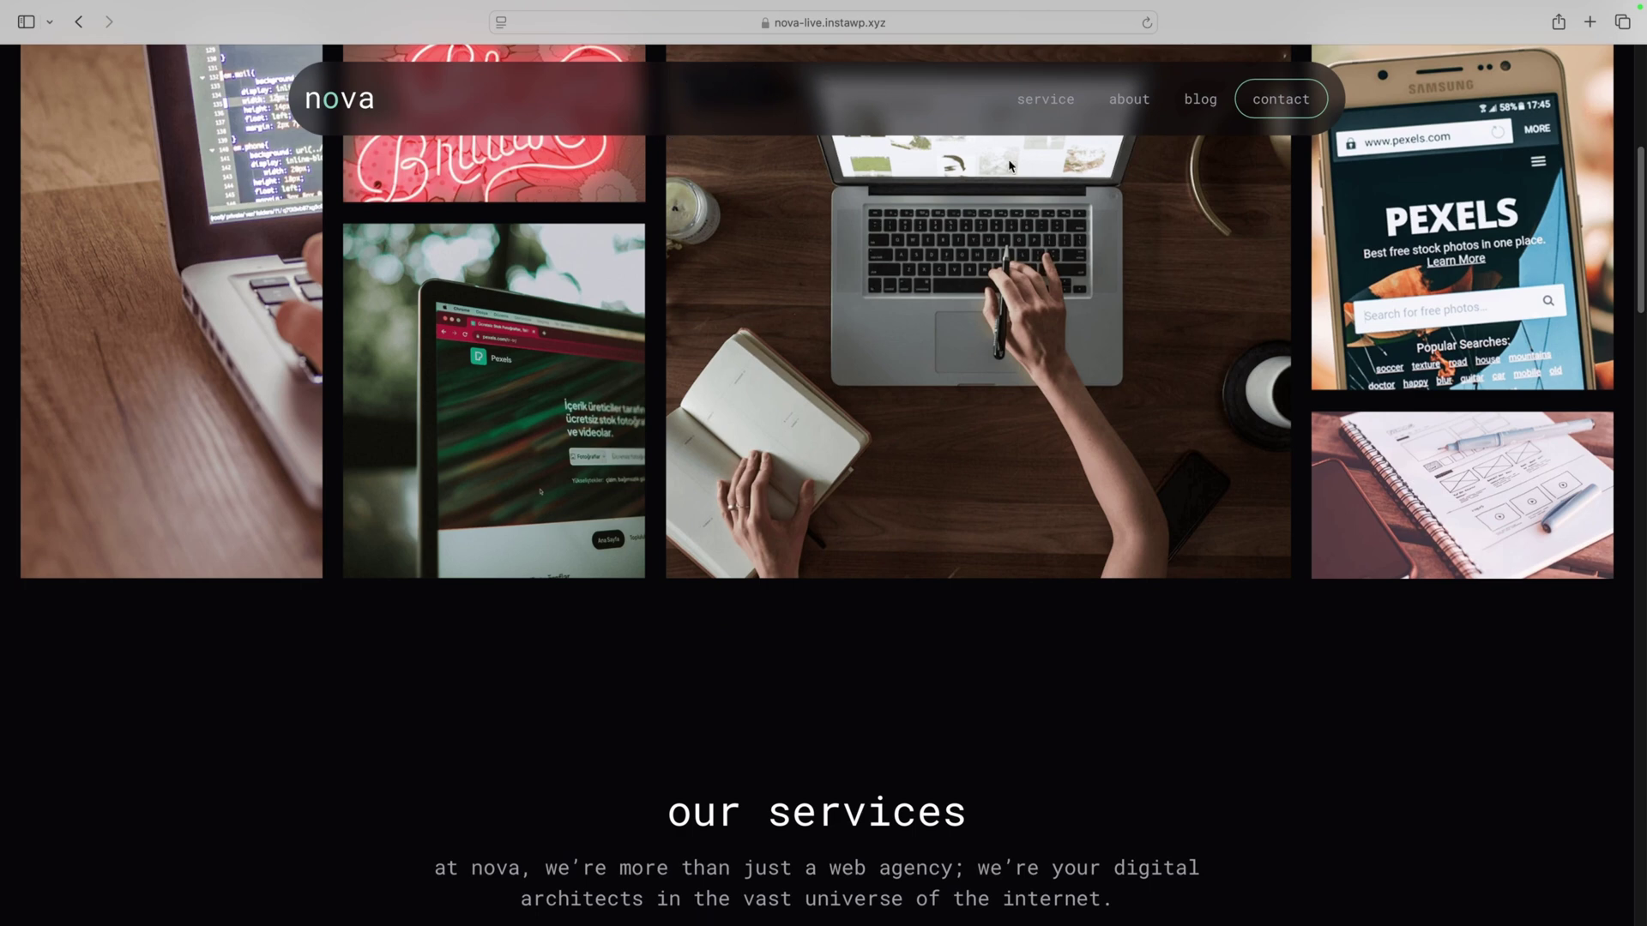
{"action": "mouse_move", "coordinate": [1642, 176]}
{"action": "left_mouse_down"}
{"action": "mouse_move", "coordinate": [1621, 509]}
{"action": "mouse_move", "coordinate": [1638, 105]}
{"action": "mouse_move", "coordinate": [1606, 529]}
{"action": "left_mouse_up"}
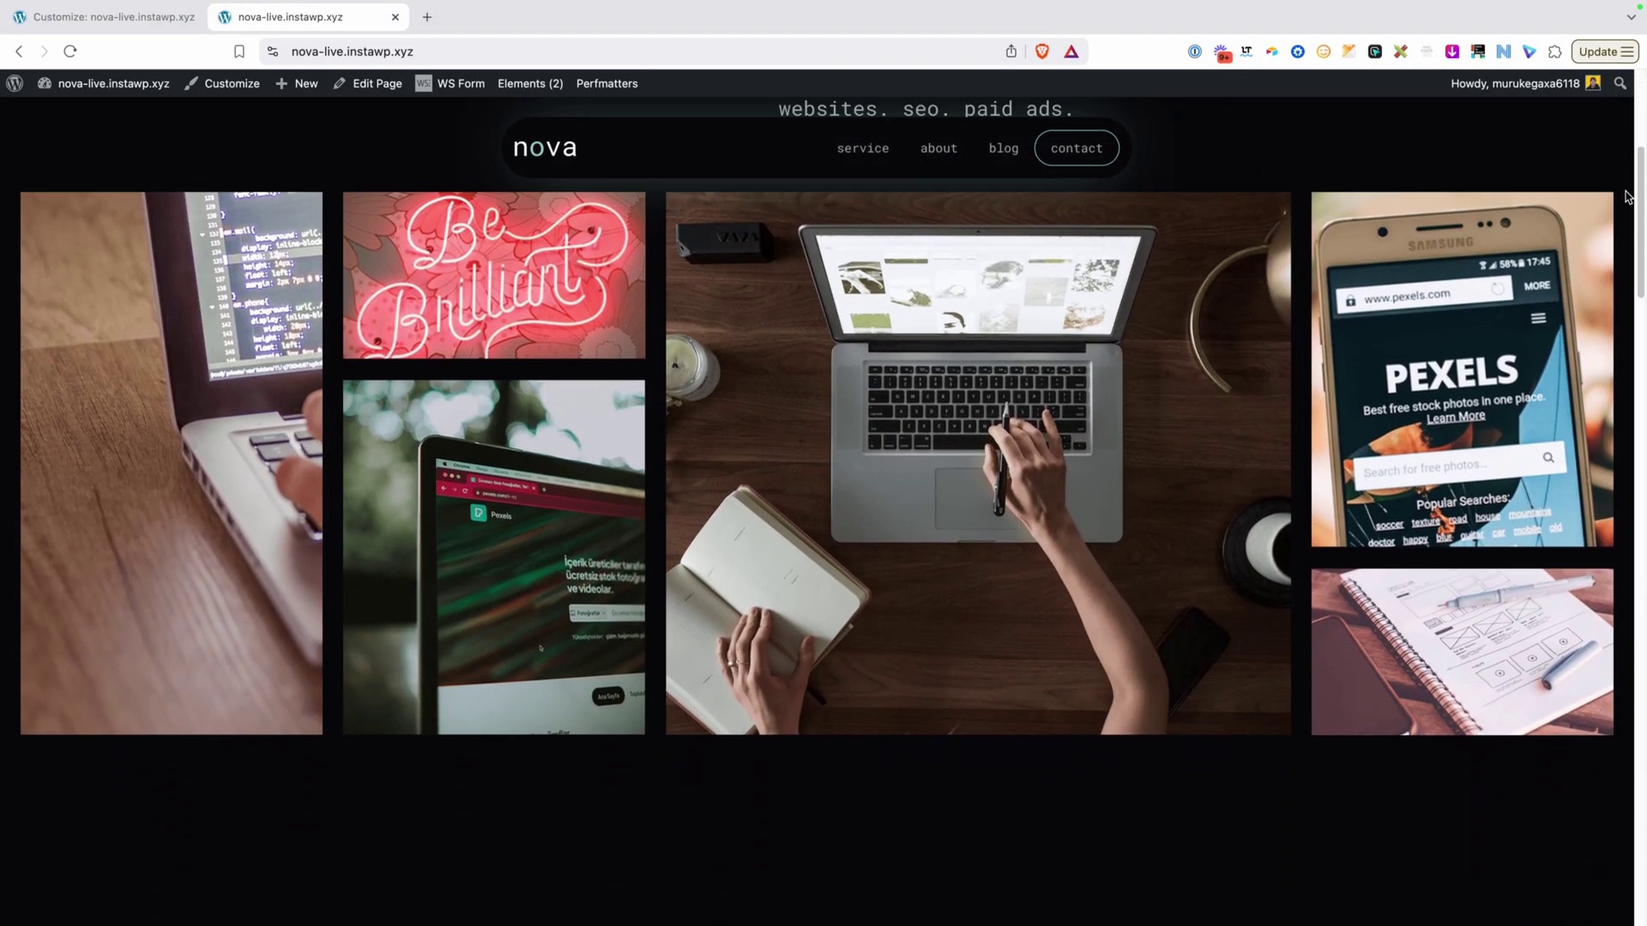
Scroll the live nova homepage down and up to watch the header shrink into a frosted pill.
{"action": "mouse_move", "coordinate": [1638, 133]}
{"action": "left_mouse_down"}
{"action": "mouse_move", "coordinate": [1634, 206]}
{"action": "mouse_move", "coordinate": [1619, 100]}
{"action": "left_mouse_up"}
{"action": "scroll", "coordinate": [1619, 103], "scroll_direction": "down", "scroll_amount": 5}
{"action": "scroll", "coordinate": [1620, 103], "scroll_direction": "down", "scroll_amount": 5}
{"action": "scroll", "coordinate": [1618, 120], "scroll_direction": "up", "scroll_amount": 2}
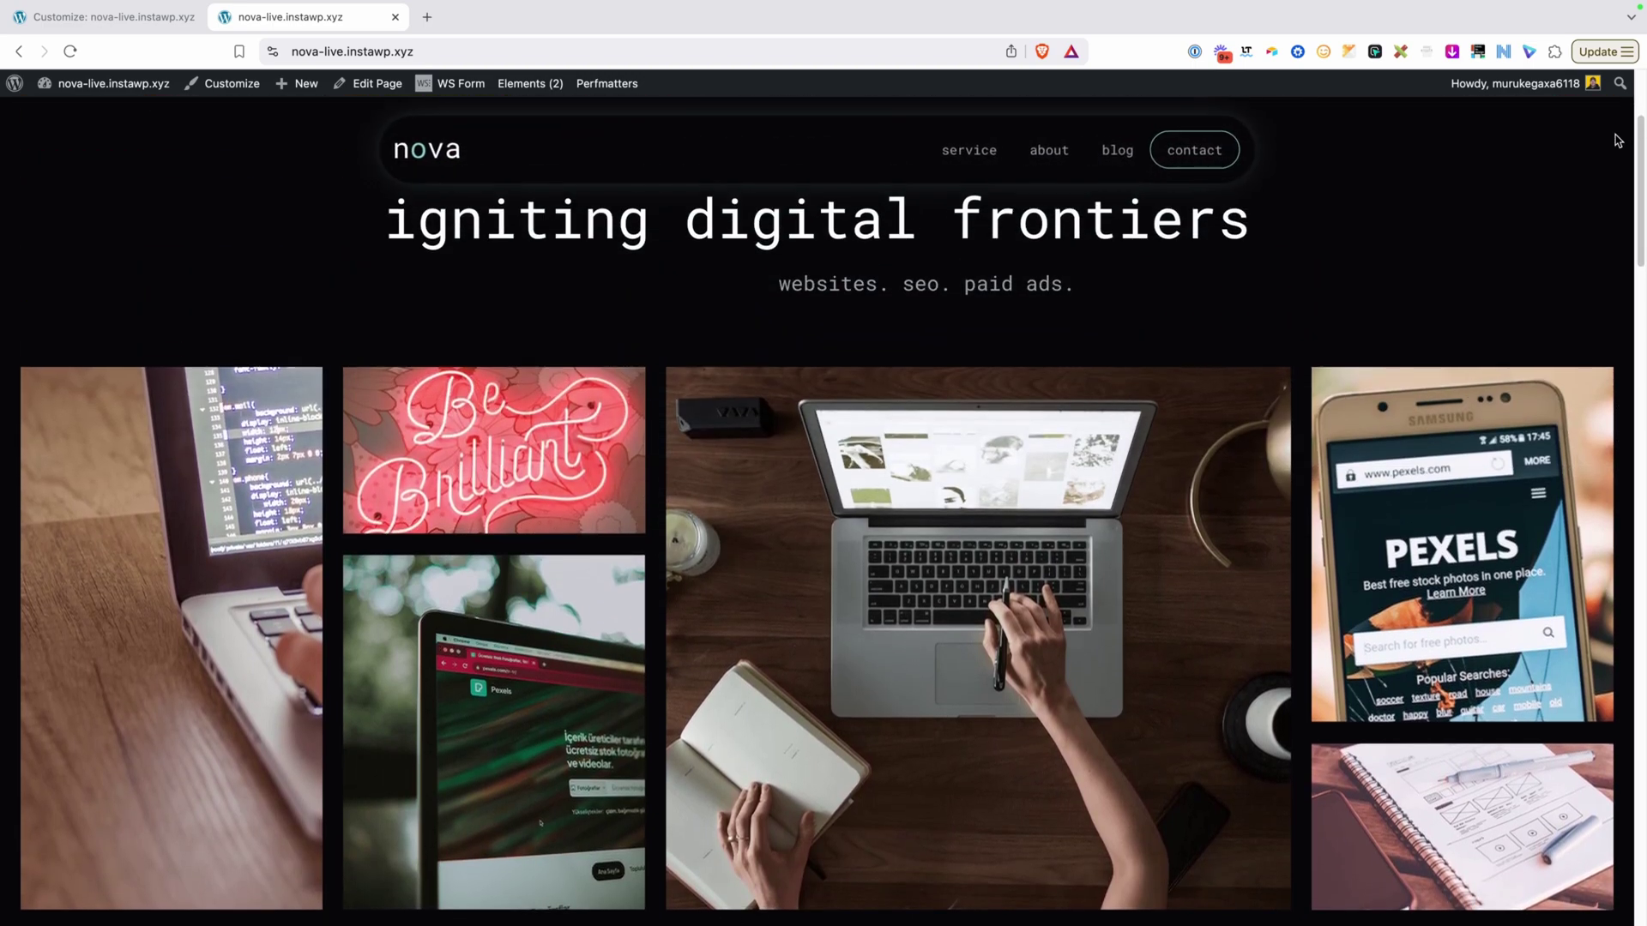